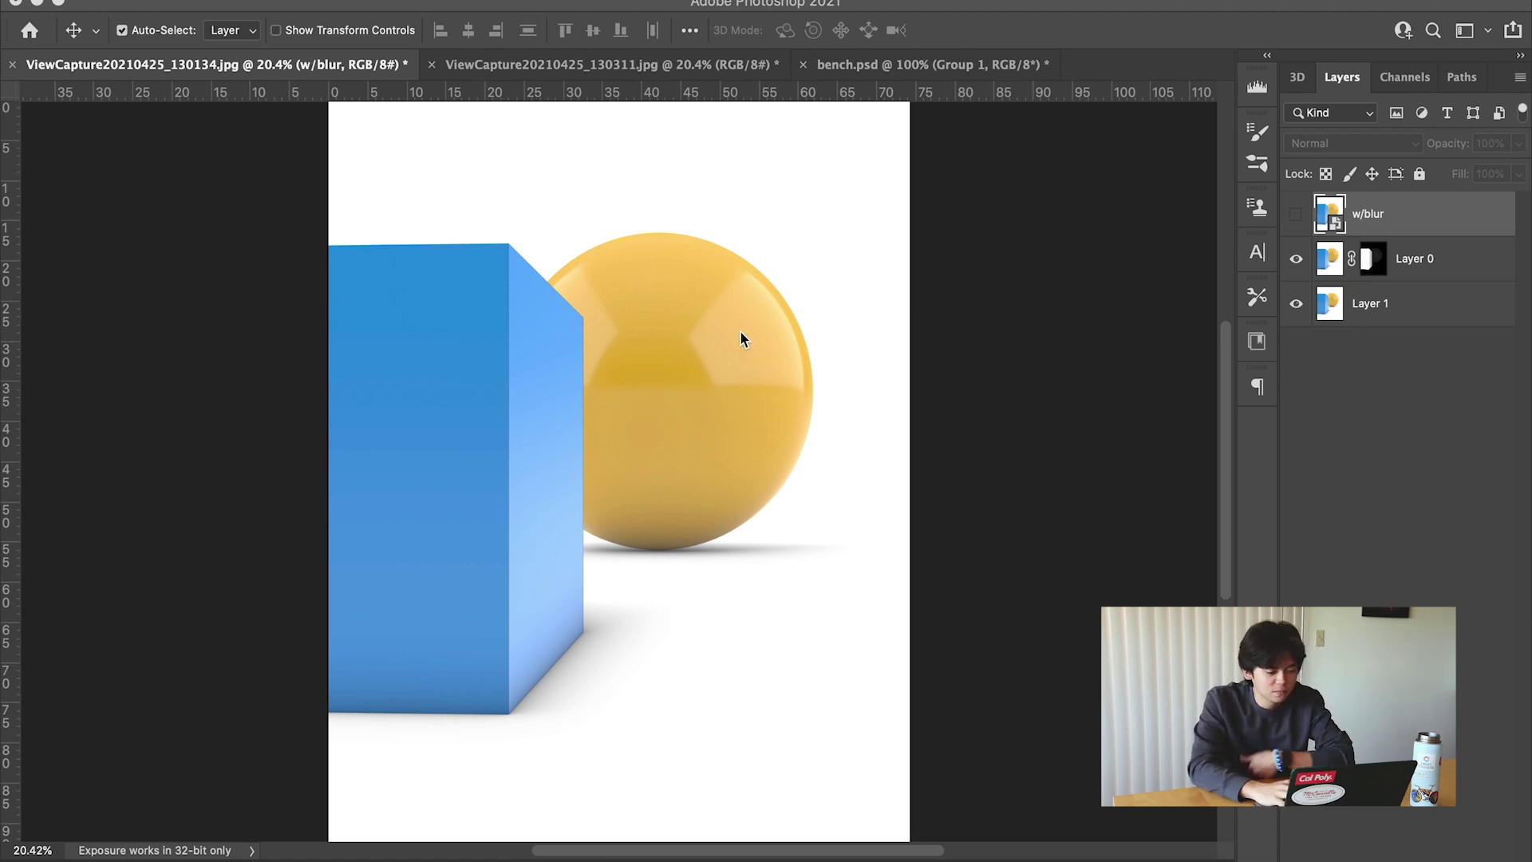
Select Layer 0's mask in the cube-and-sphere render and compare it with the black-and-white image.
{"action": "left_click", "coordinate": [510, 65]}
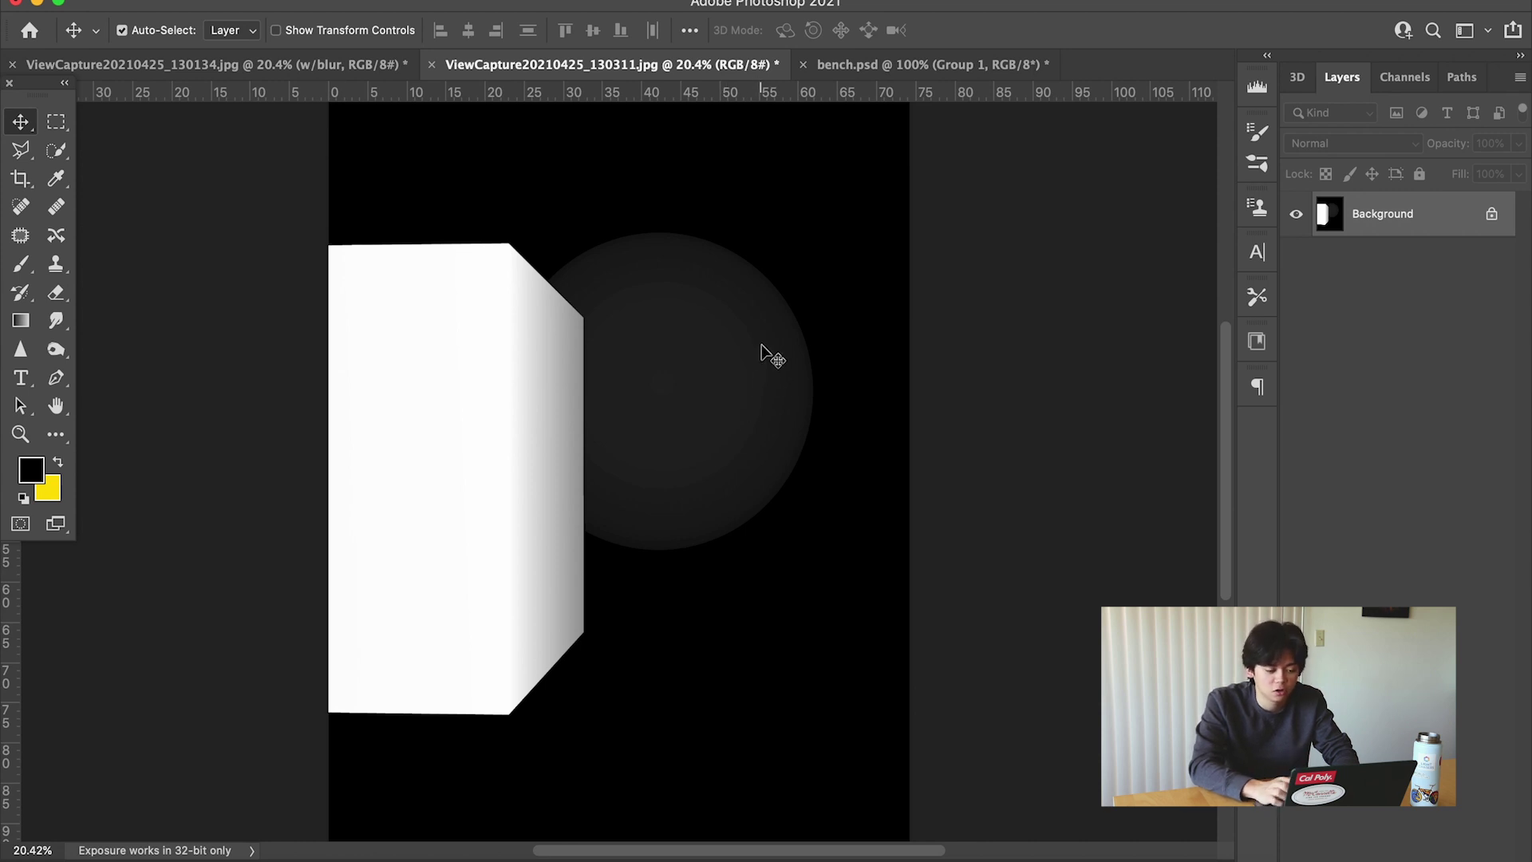
{"action": "left_click", "coordinate": [317, 67]}
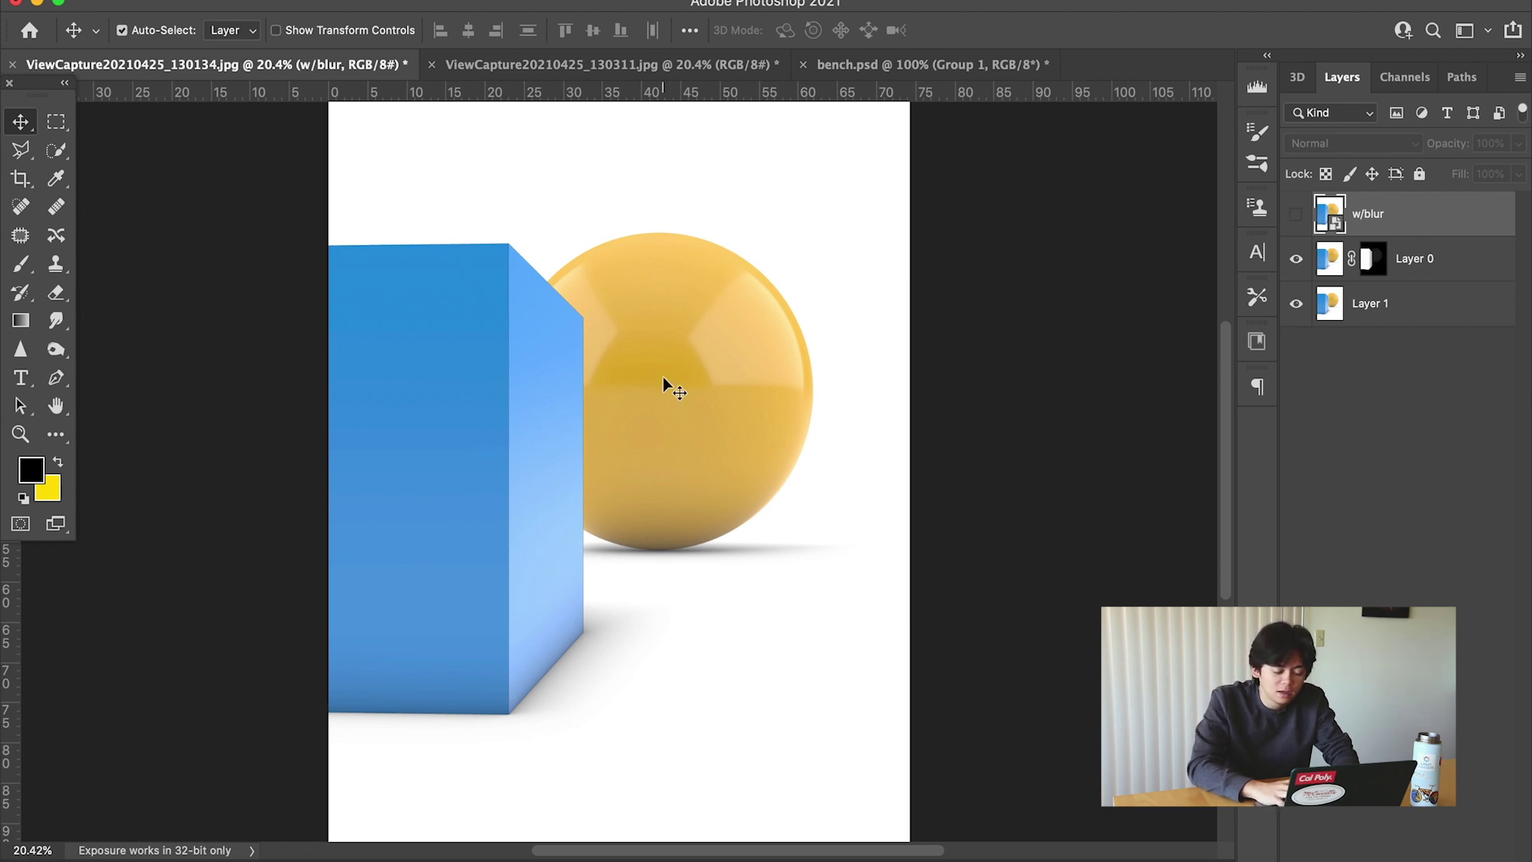
{"action": "left_click", "coordinate": [1325, 265]}
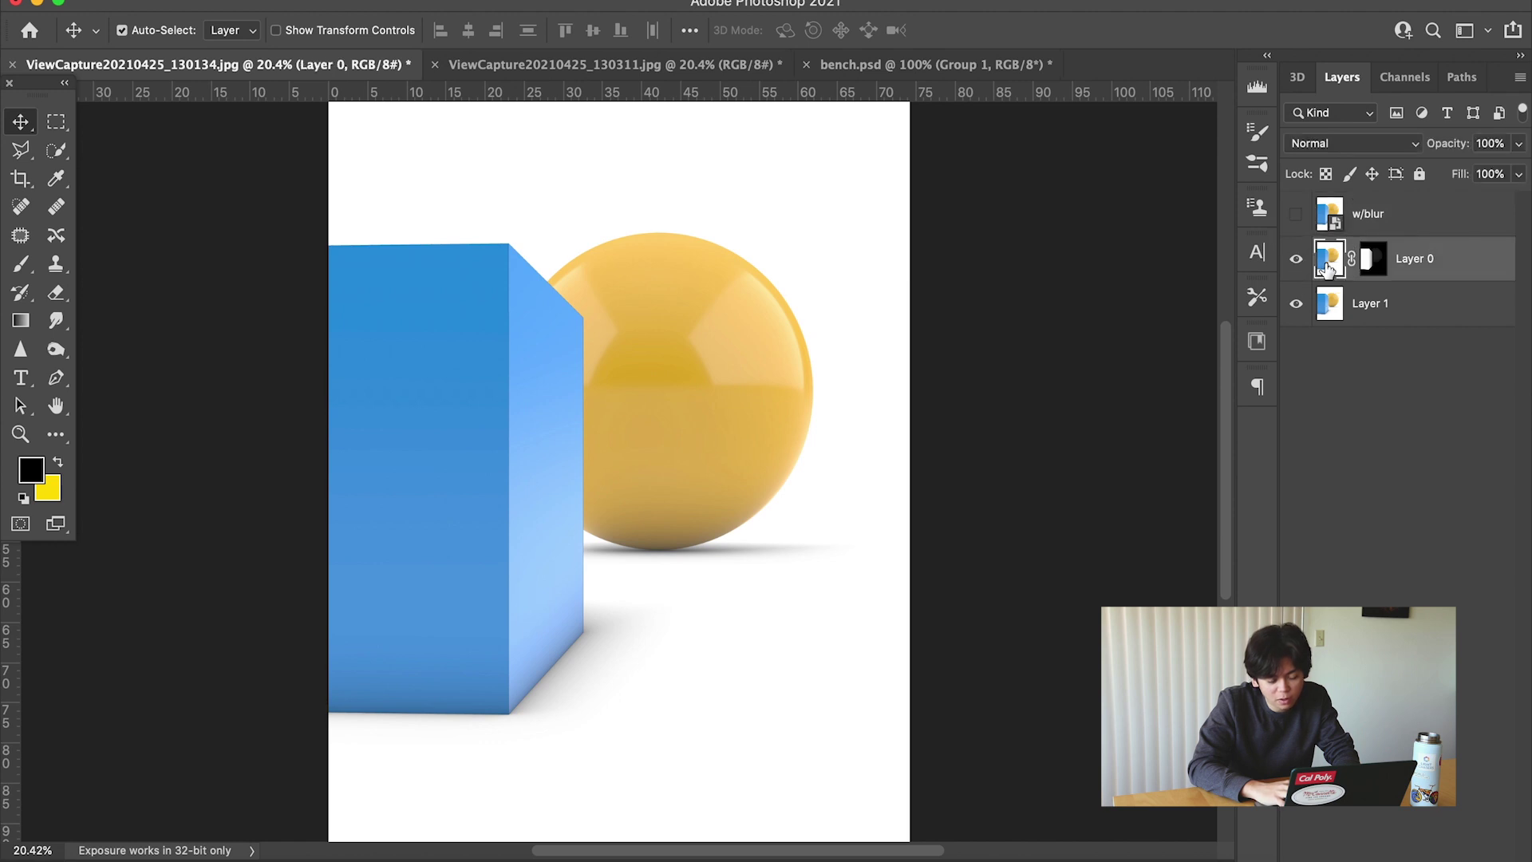
{"action": "left_click", "coordinate": [1372, 258]}
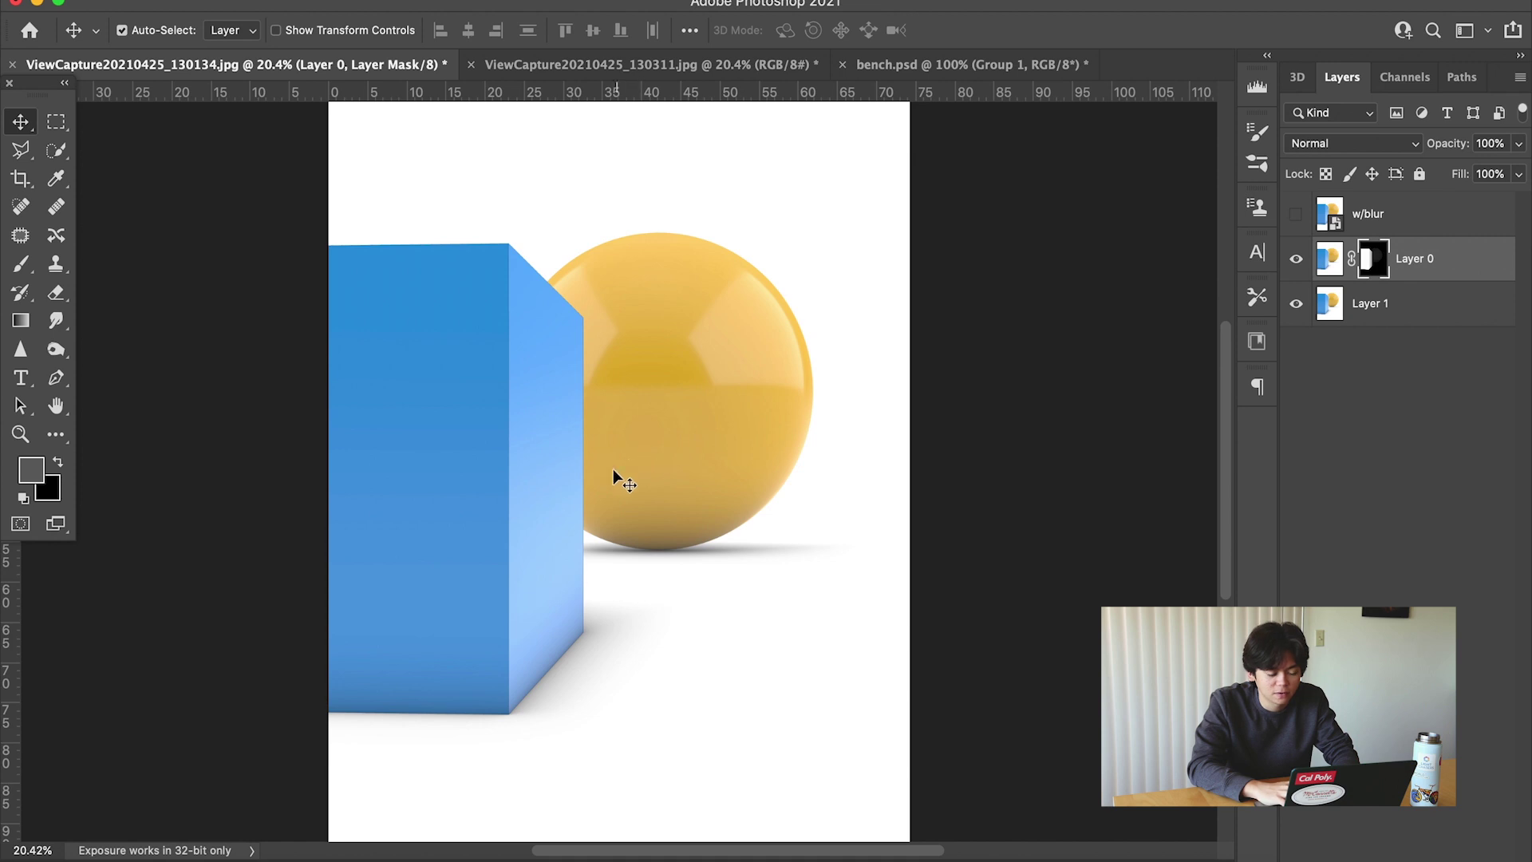
{"action": "left_click", "coordinate": [599, 70]}
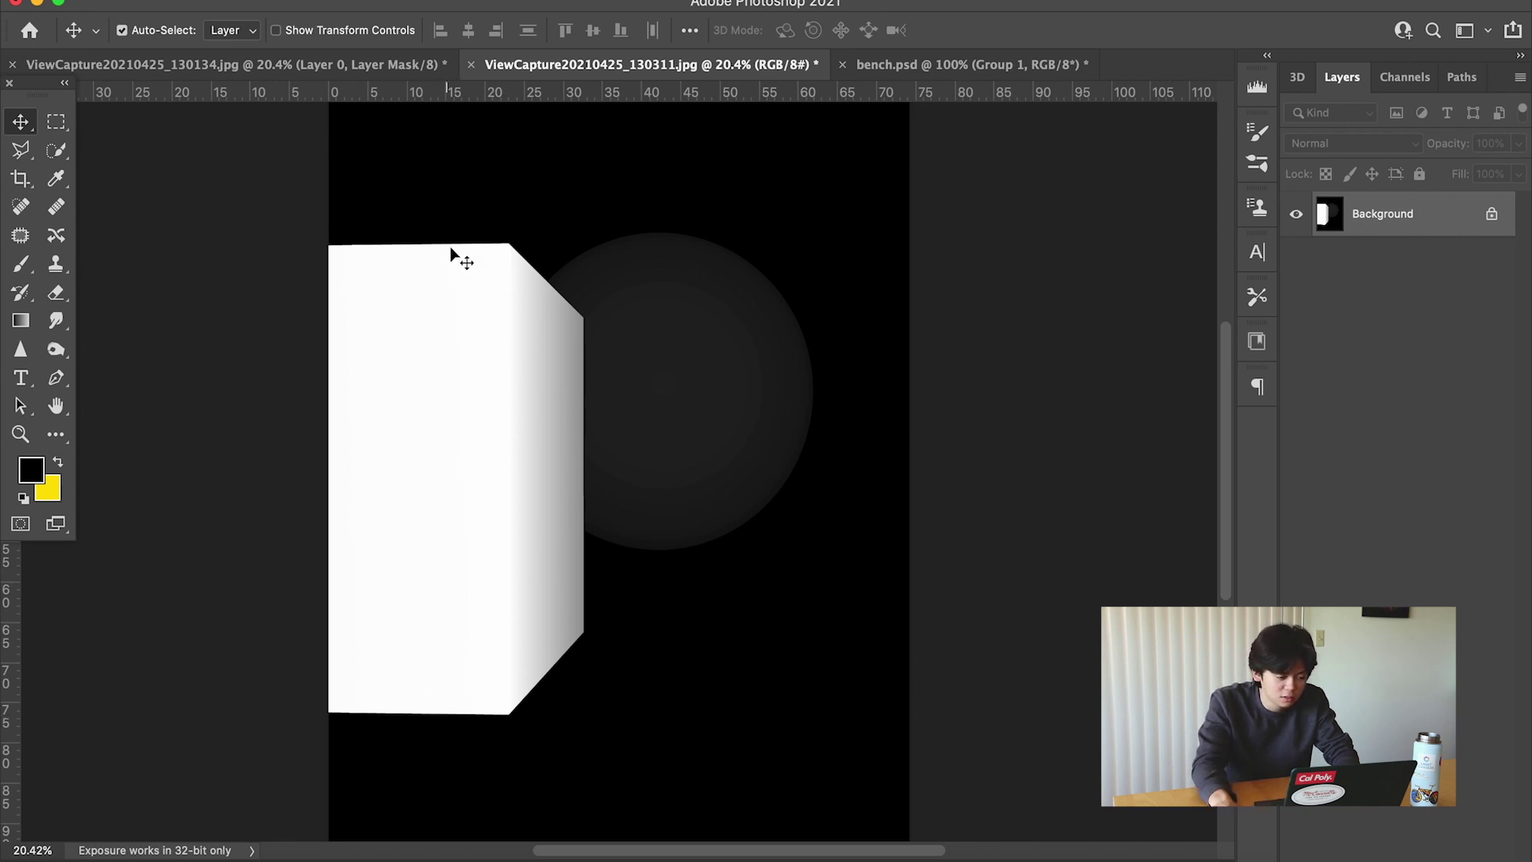
{"action": "left_click", "coordinate": [380, 67]}
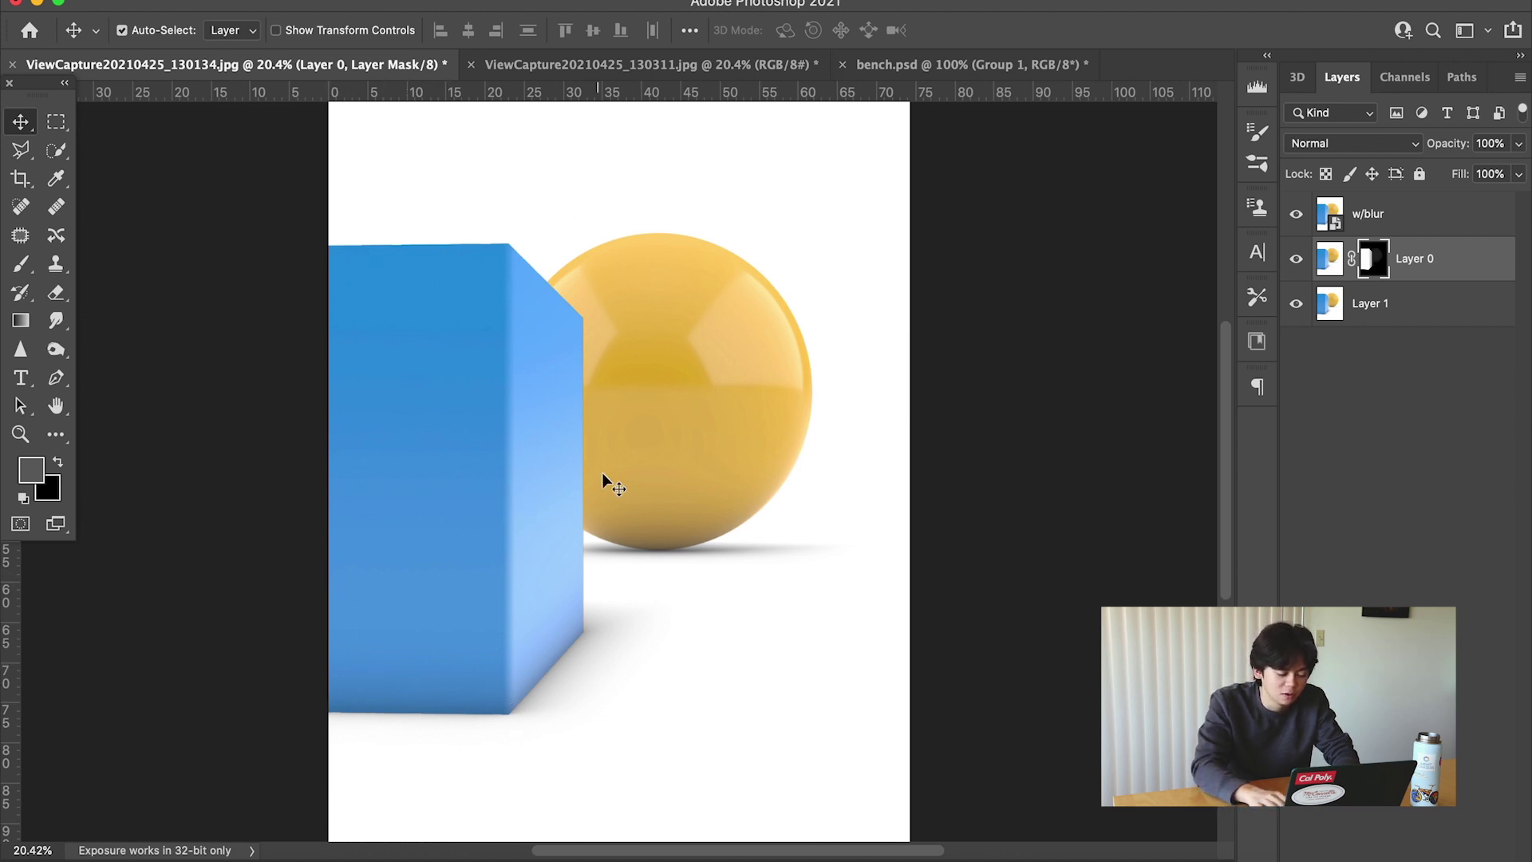
Zoom in to inspect the render's edges, fit it back on screen, then switch to bench.psd.
{"action": "scroll", "coordinate": [600, 399], "scroll_direction": "up", "scroll_amount": 5}
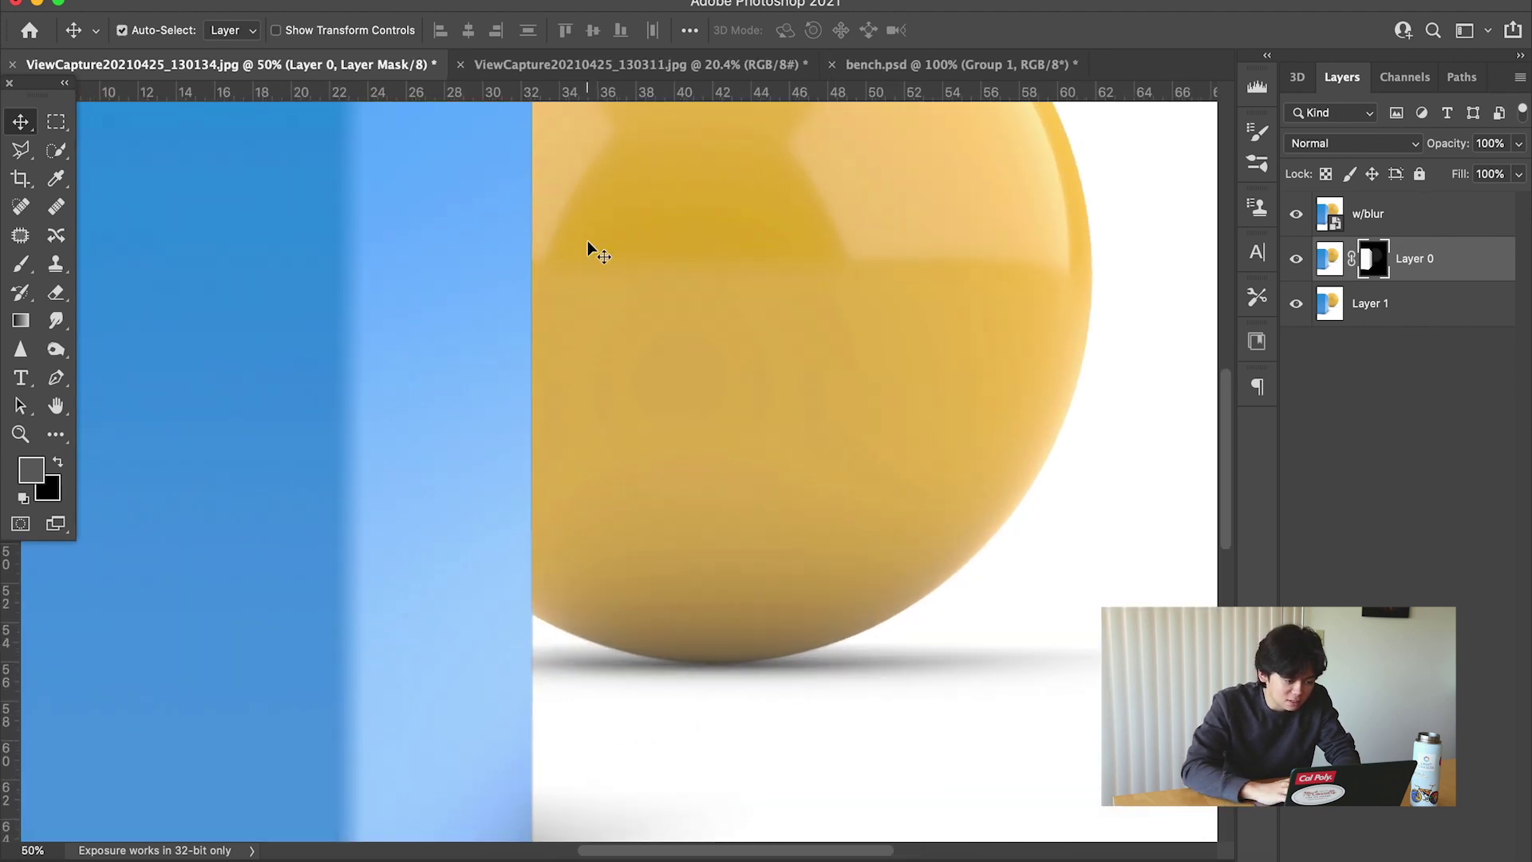
{"action": "scroll", "coordinate": [588, 246], "scroll_direction": "up", "scroll_amount": 3}
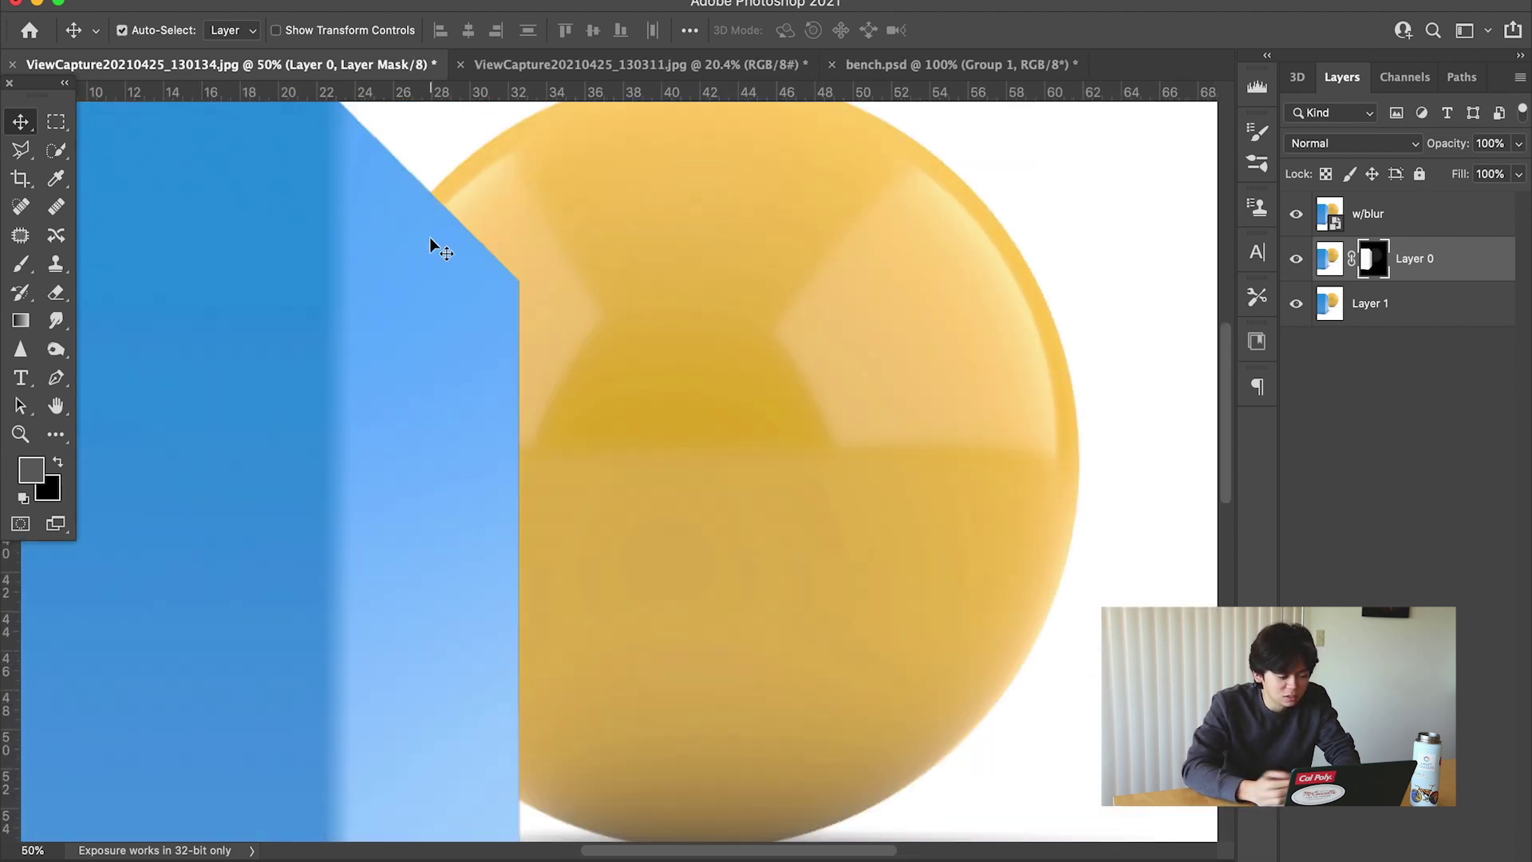
{"action": "scroll", "coordinate": [483, 241], "scroll_direction": "up", "scroll_amount": 3}
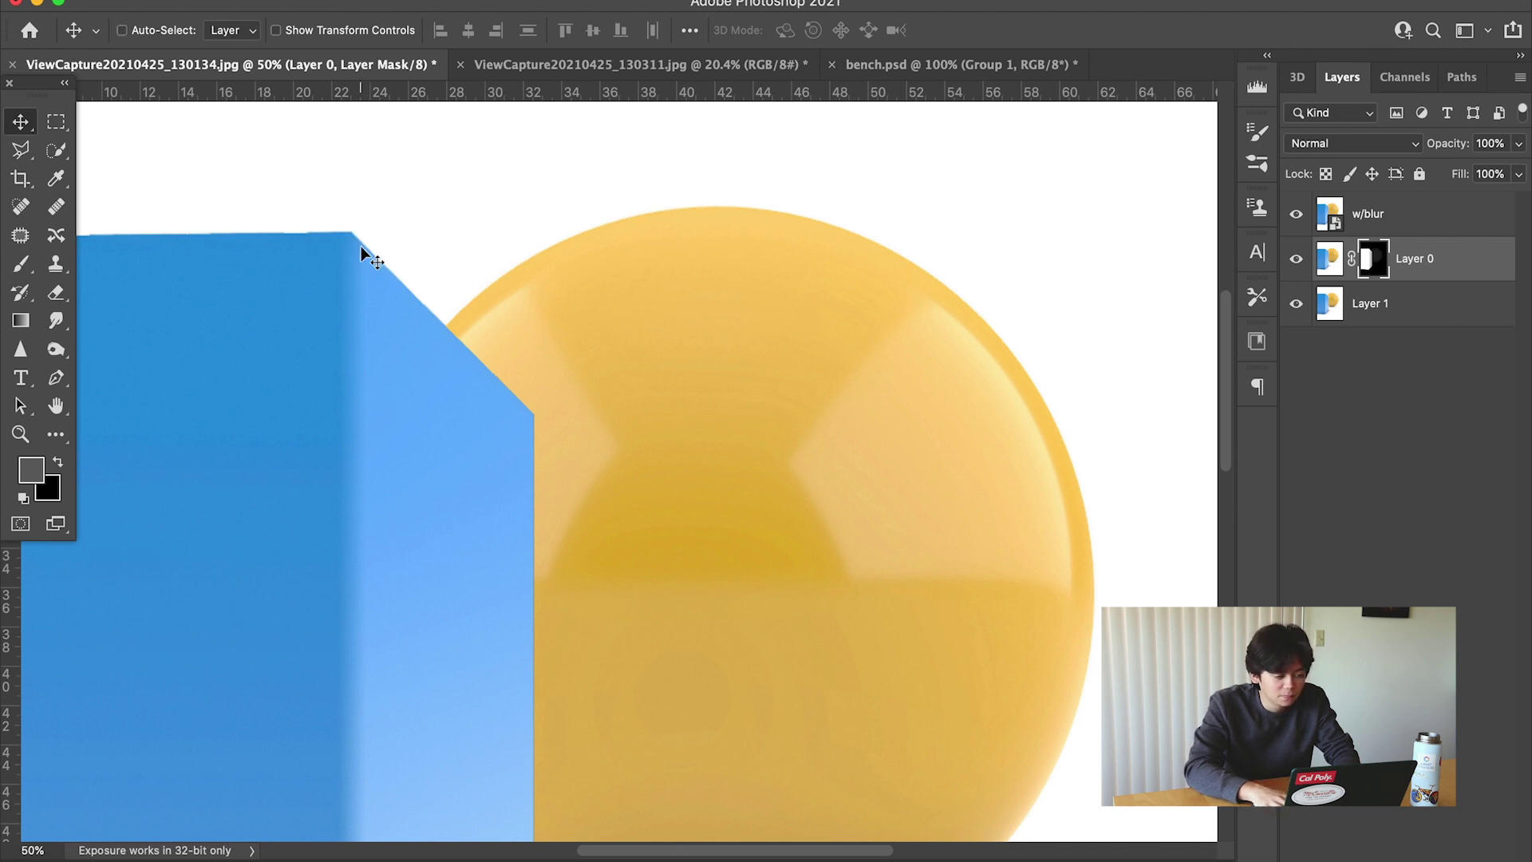
{"action": "key", "text": "super+0"}
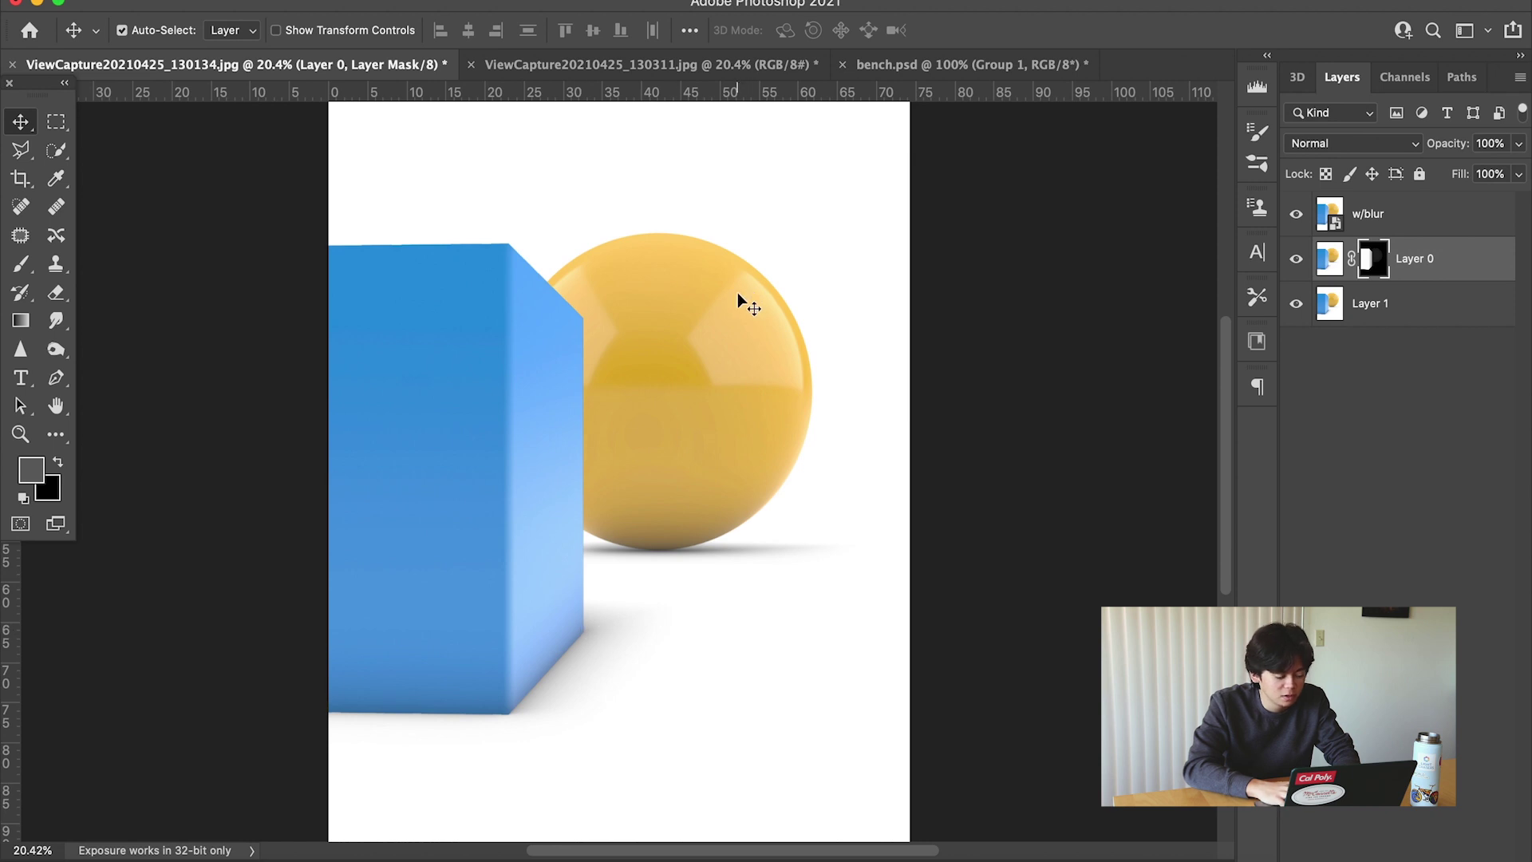
{"action": "left_click", "coordinate": [910, 65]}
Toggle Layer 1 copy and the background group on and off to compare, then select Layer 1 copy.
{"action": "left_click", "coordinate": [965, 189]}
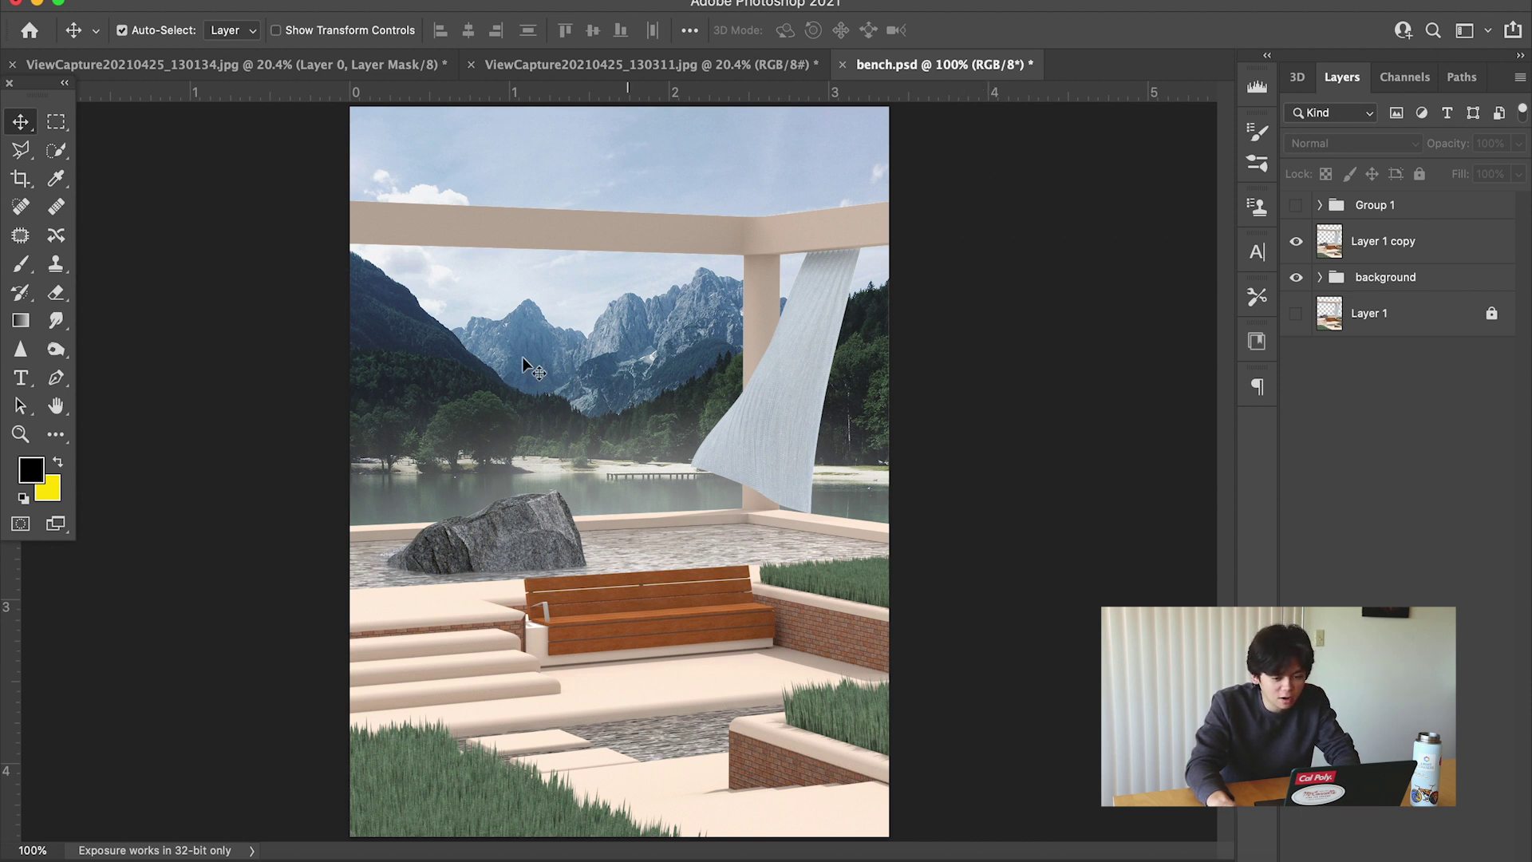
{"action": "left_click", "coordinate": [1295, 243]}
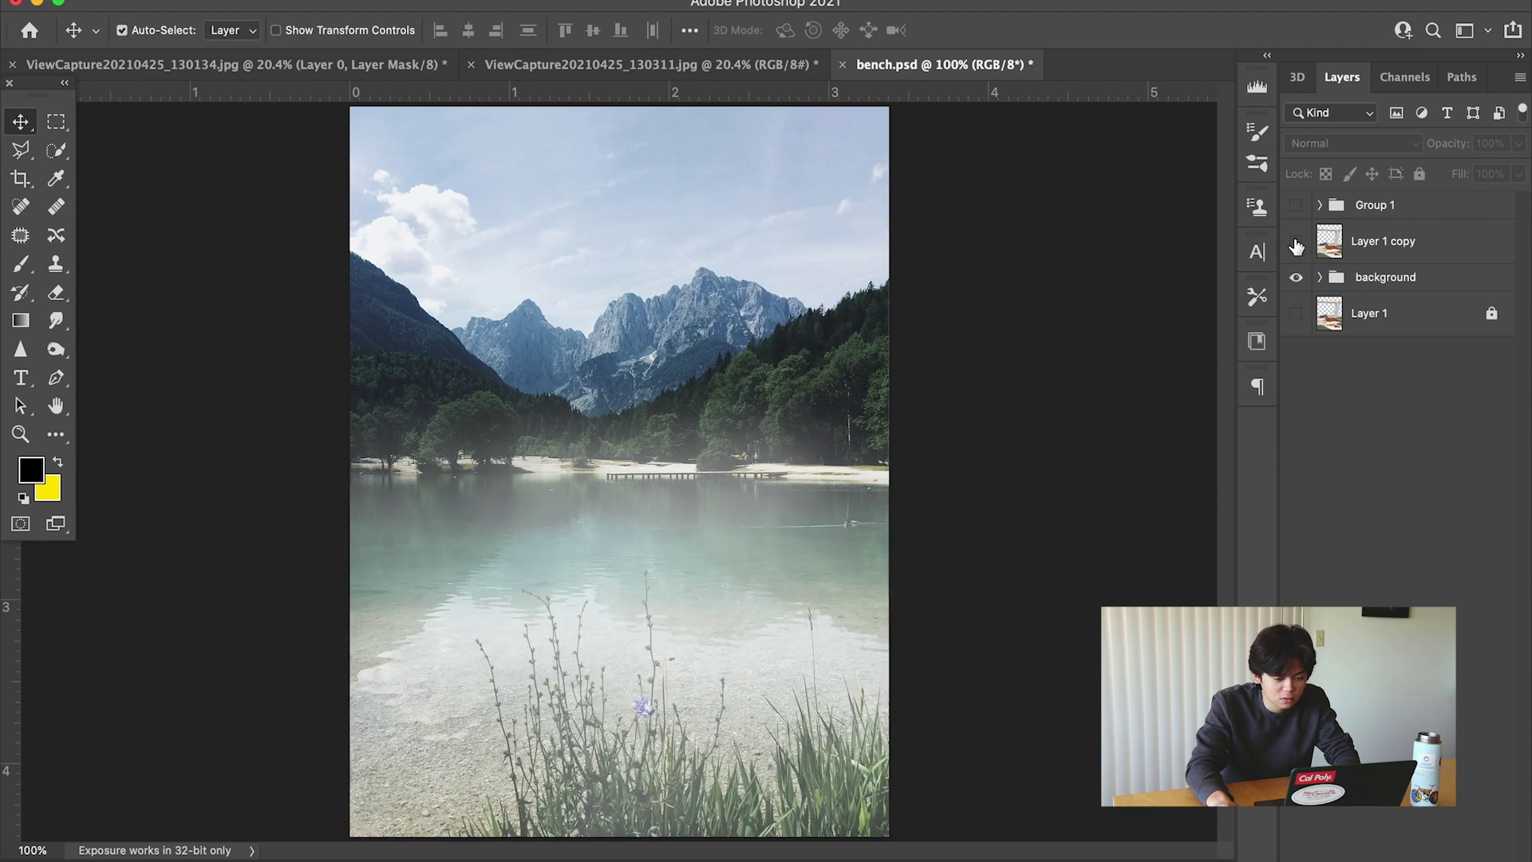
{"action": "left_click", "coordinate": [1296, 243]}
{"action": "left_click", "coordinate": [1295, 277]}
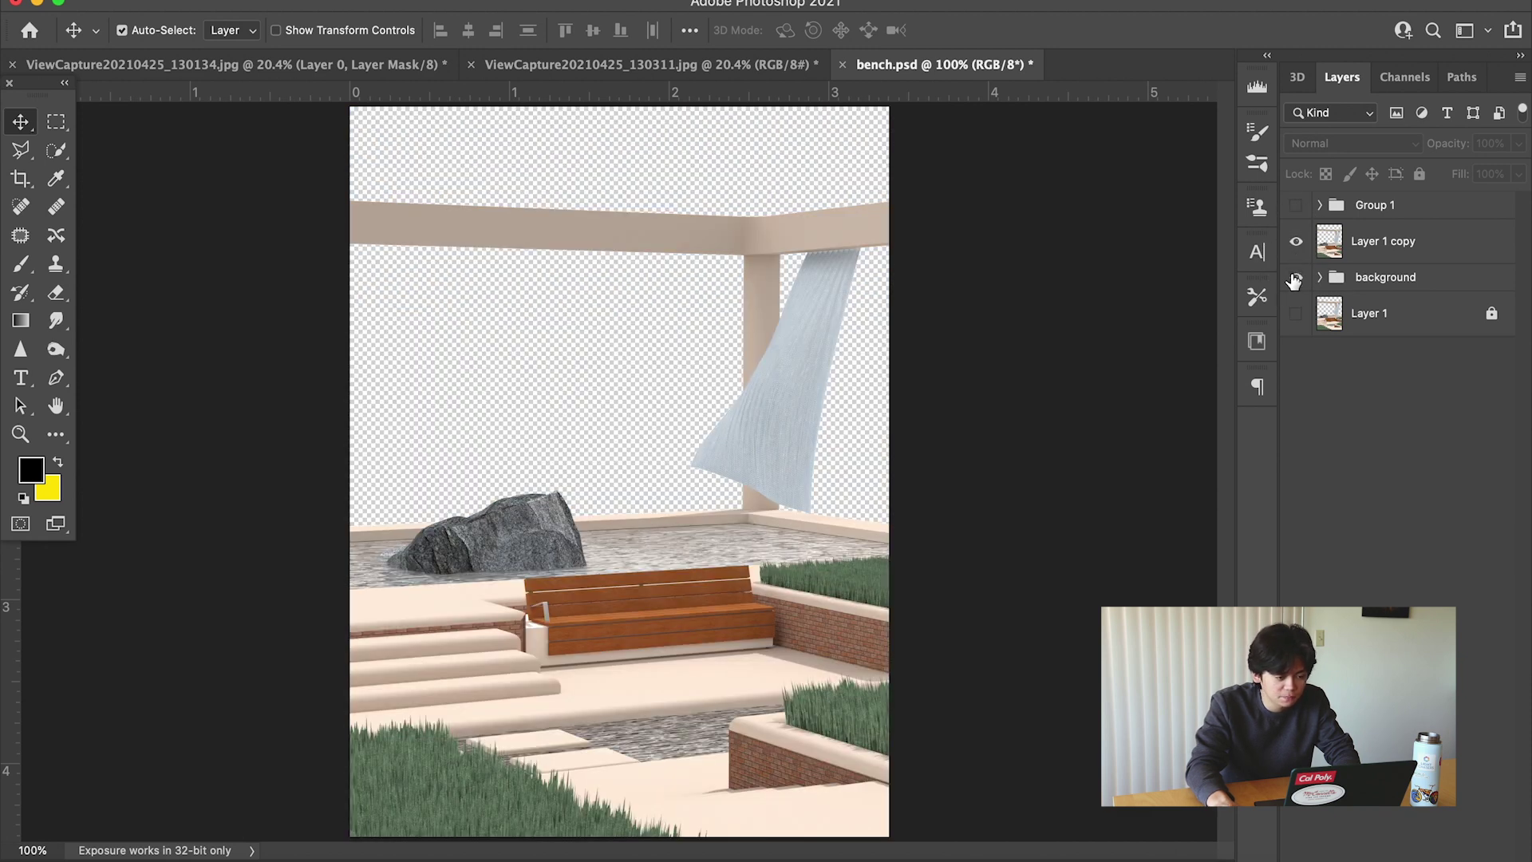
{"action": "left_click", "coordinate": [1294, 280]}
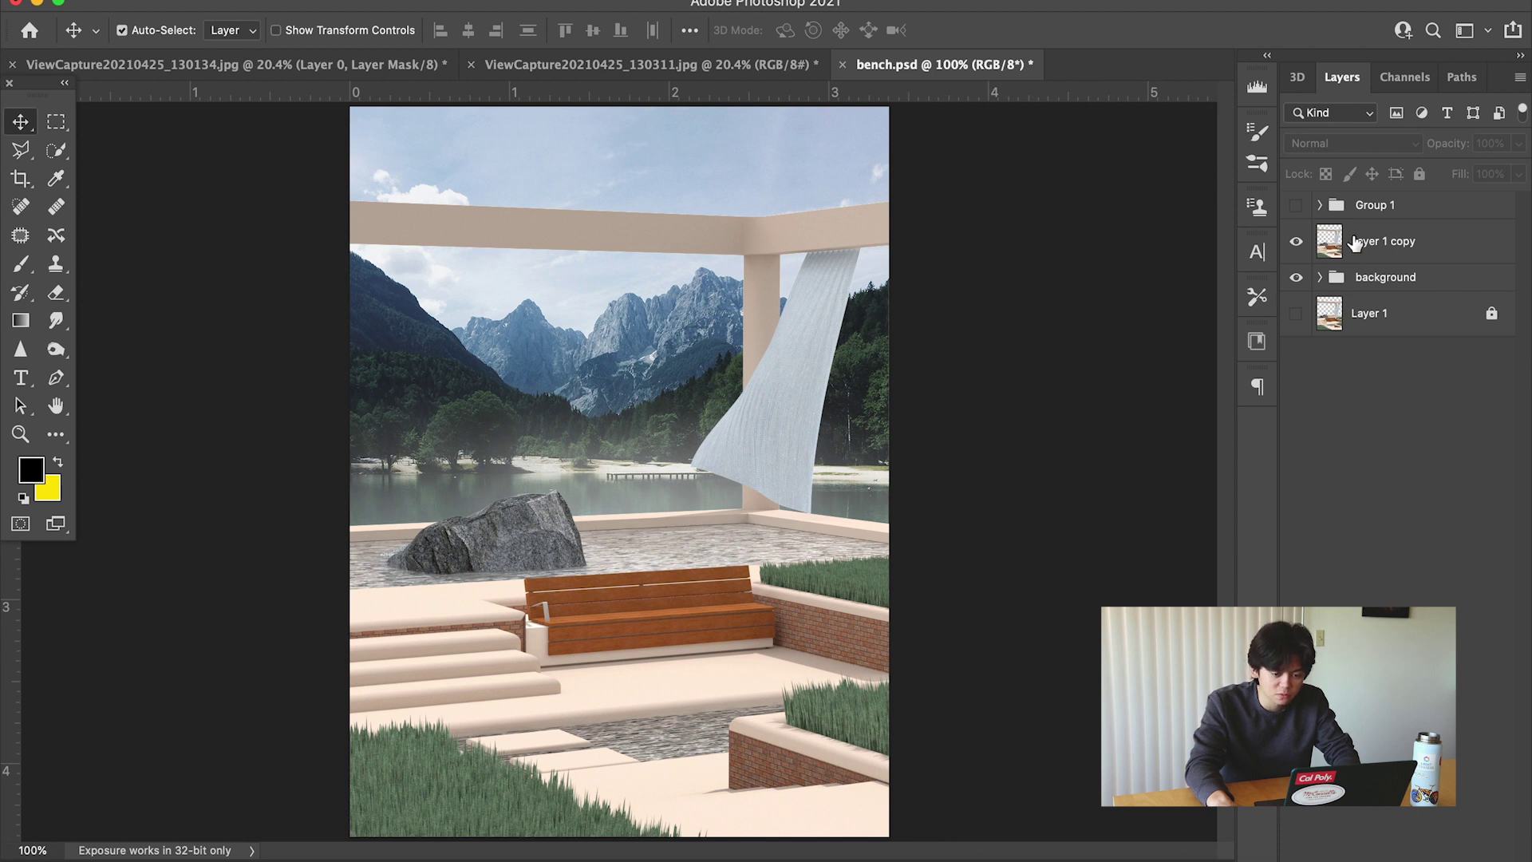
{"action": "left_click", "coordinate": [1354, 242]}
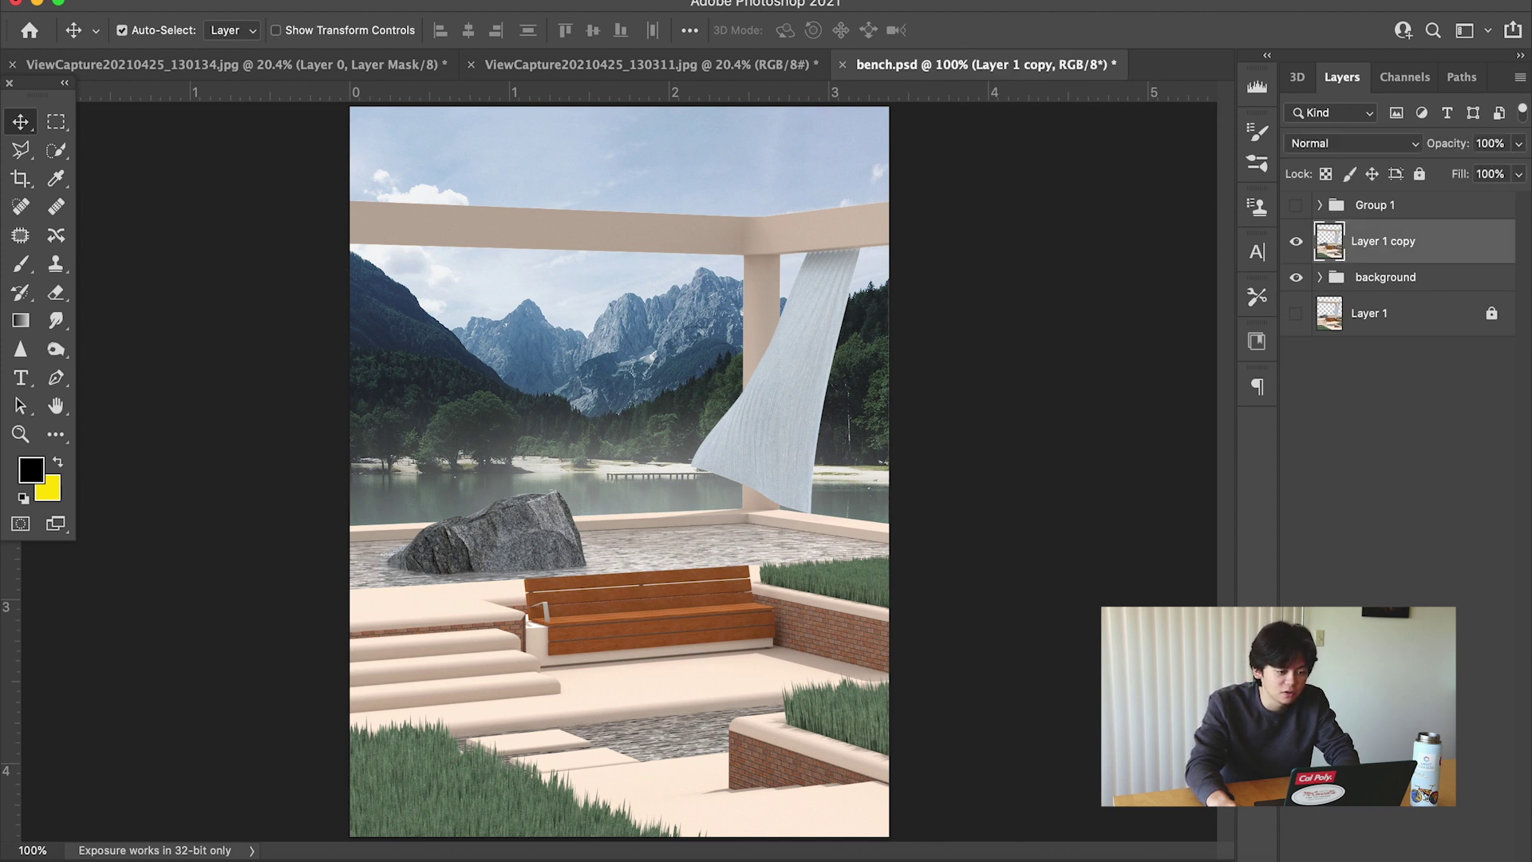
Convert Layer 1 copy to a smart object through the Help search and bring up the Blur Gallery filters.
{"action": "key", "text": "super+shift+slash"}
{"action": "type", "text": "coin"}
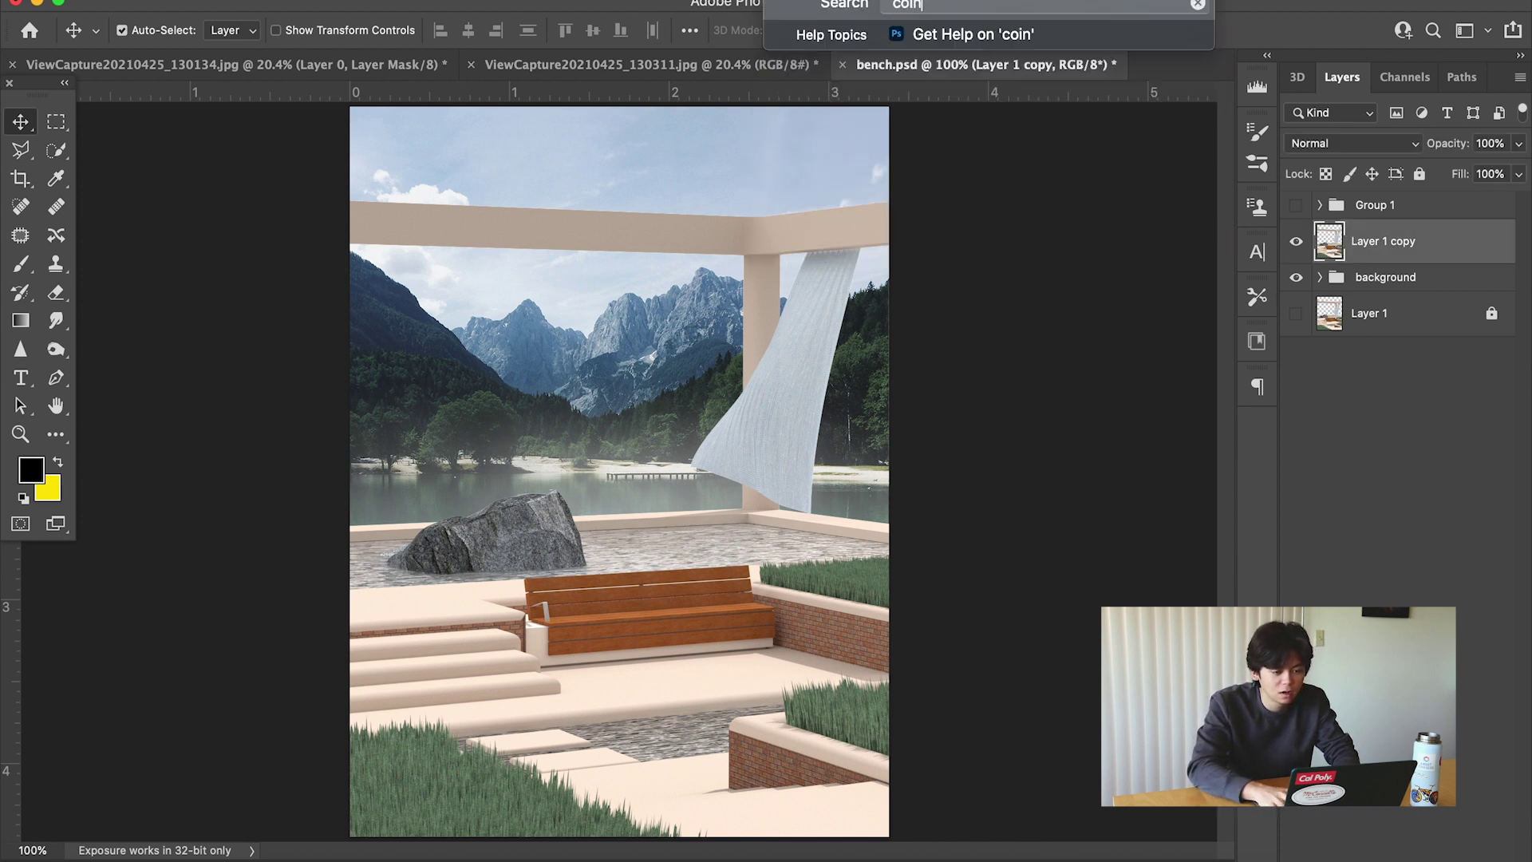
{"action": "key", "text": "BackSpace"}
{"action": "key", "text": "BackSpace"}
{"action": "type", "text": "nve"}
{"action": "key", "text": "Down"}
{"action": "key", "text": "Down"}
{"action": "key", "text": "Down"}
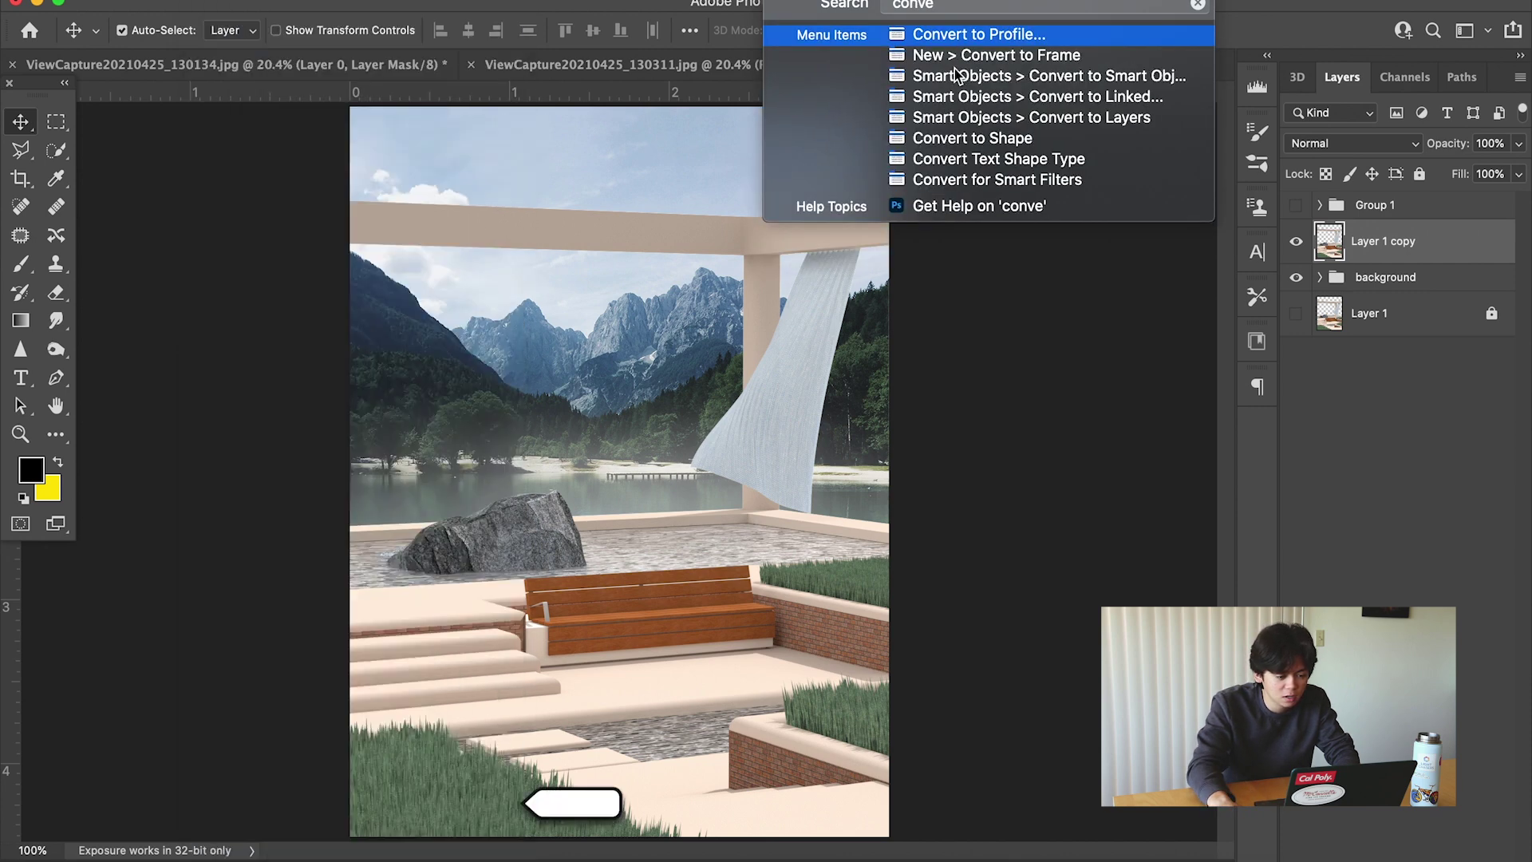
{"action": "key", "text": "Return"}
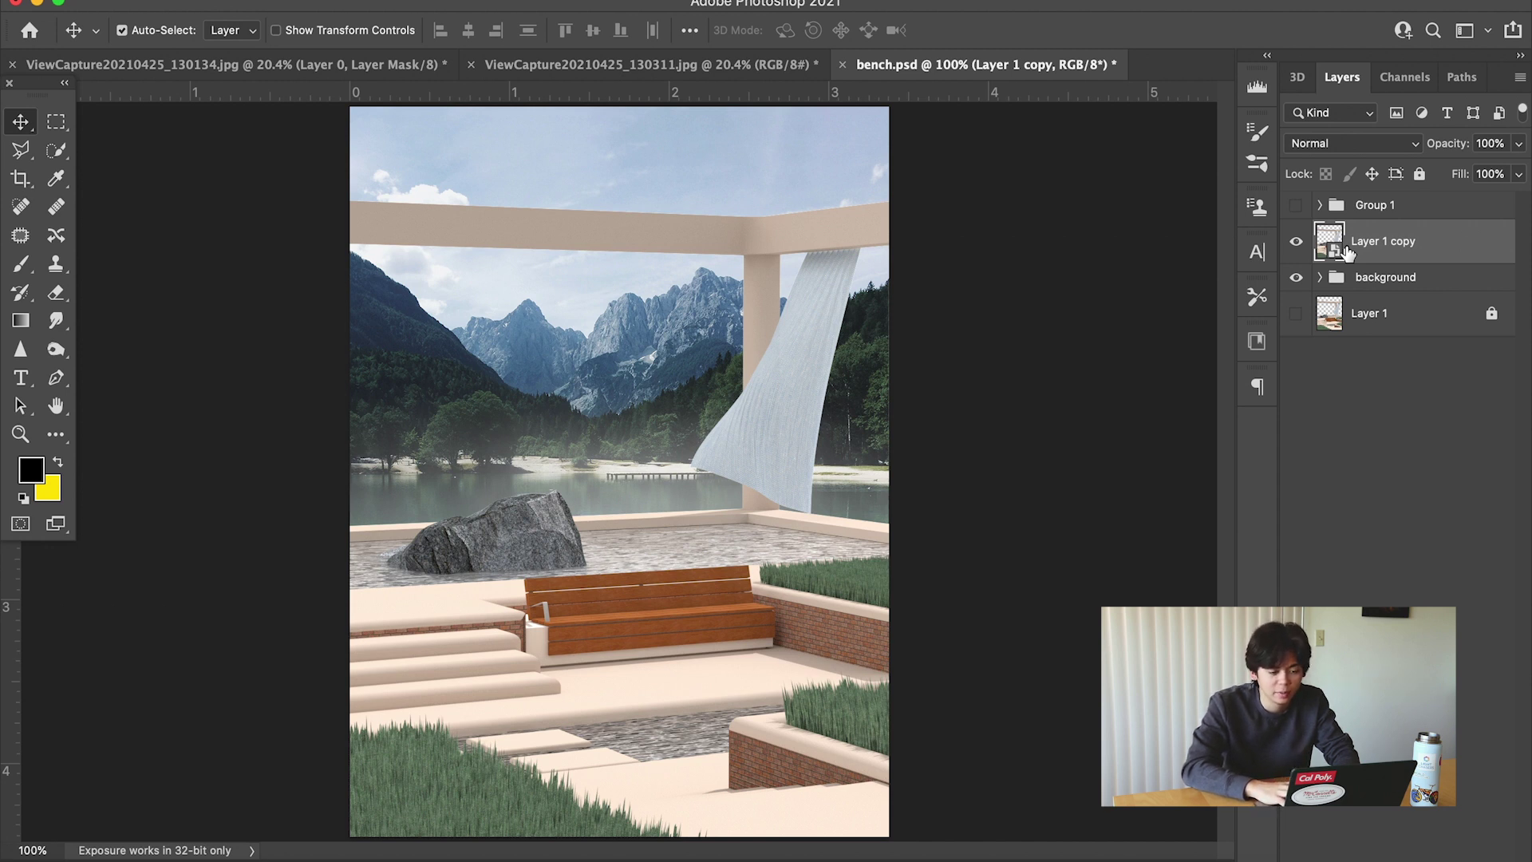
{"action": "scroll", "coordinate": [1347, 252], "scroll_direction": "up", "scroll_amount": 1}
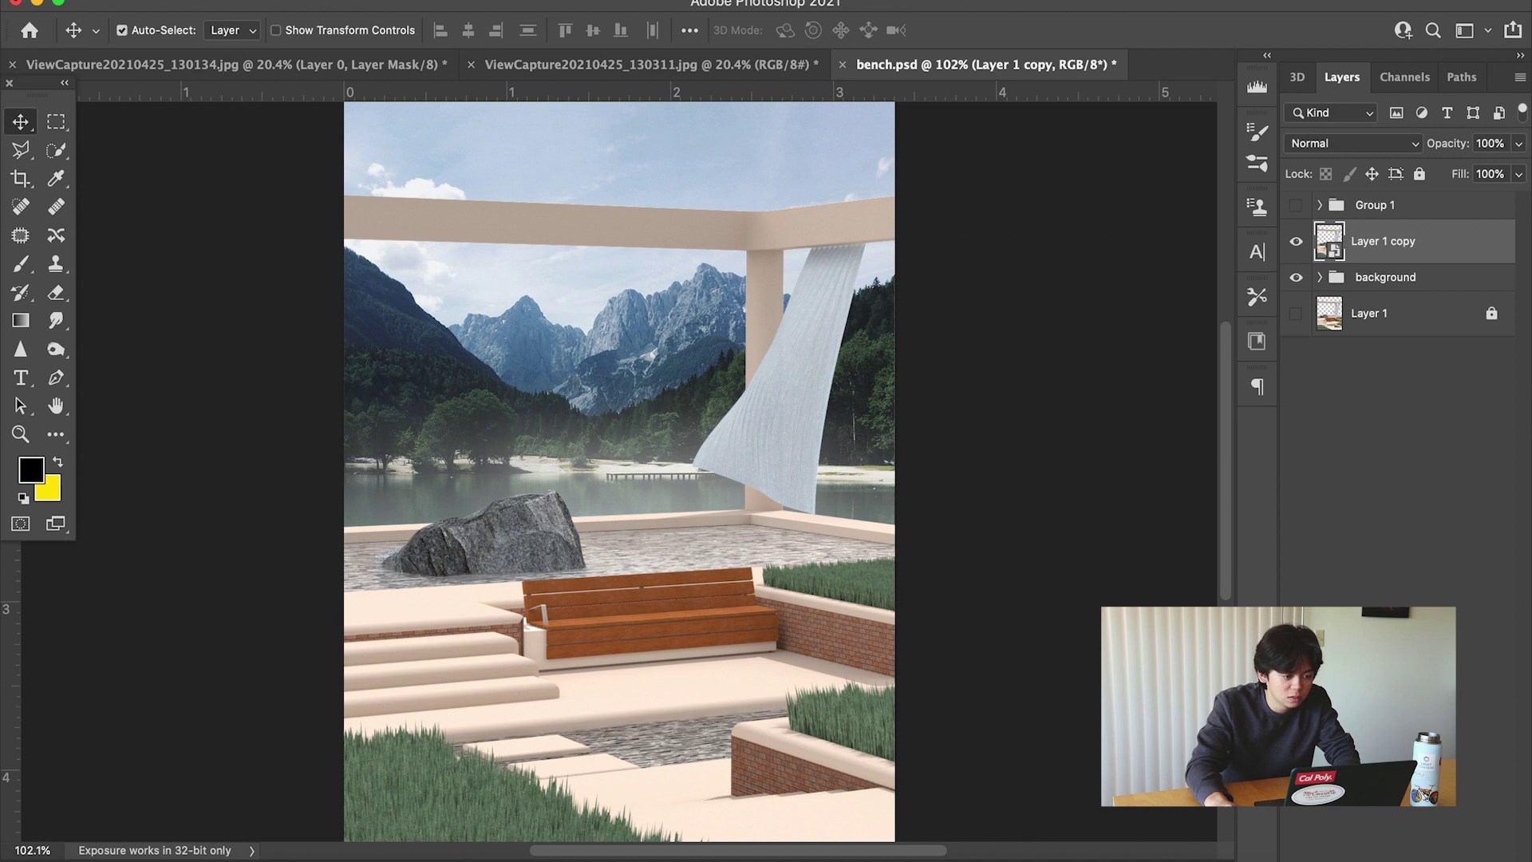
{"action": "left_click", "coordinate": [499, 0]}
{"action": "mouse_move", "coordinate": [548, 295]}
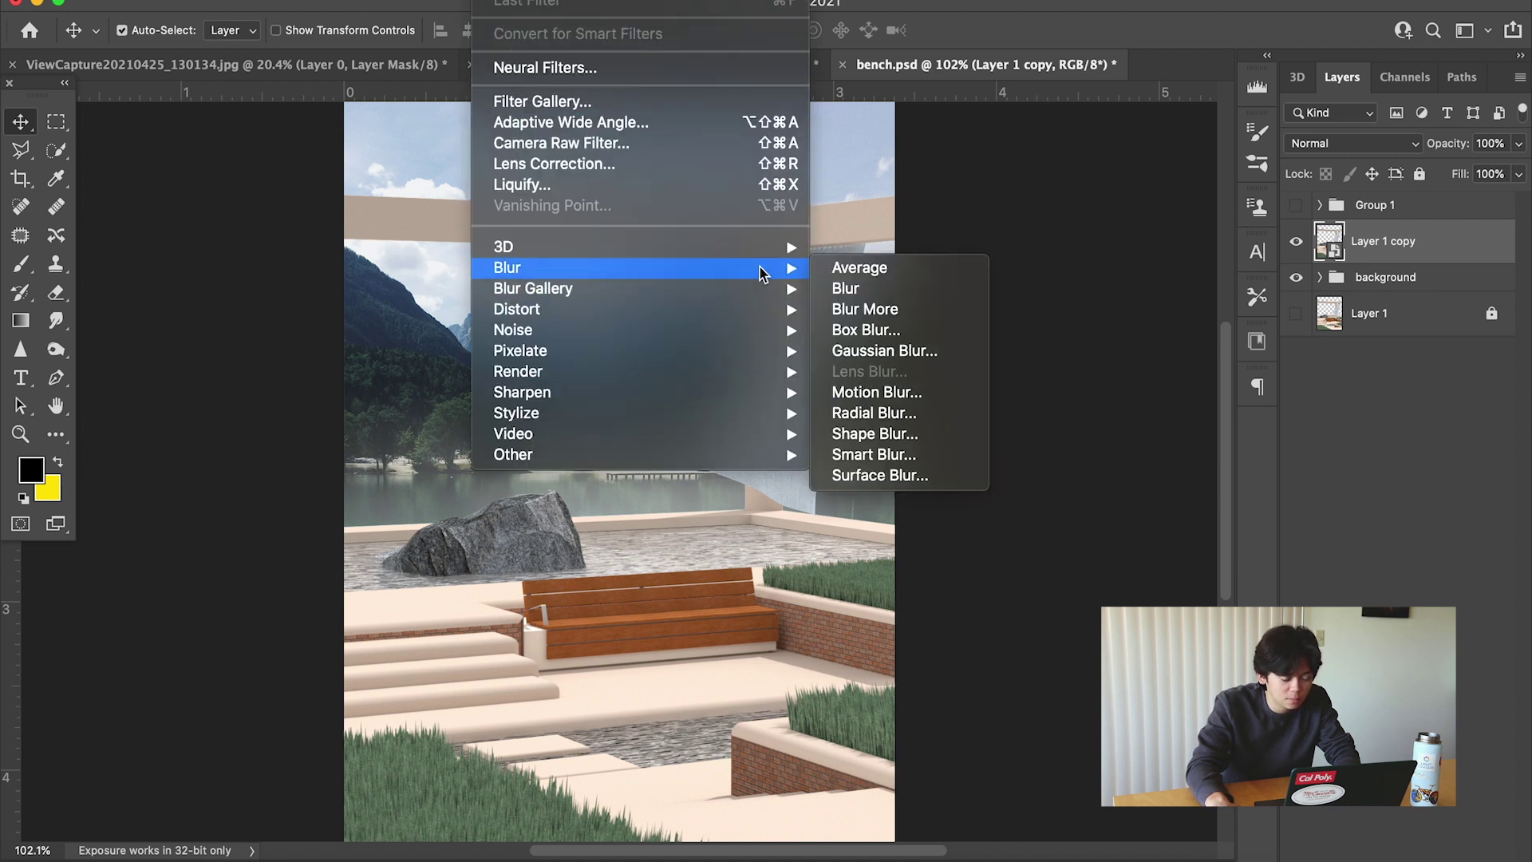
Start a Field Blur with the bench pin at 0 px and add a second pin on the bottom-left grass.
{"action": "mouse_move", "coordinate": [789, 294]}
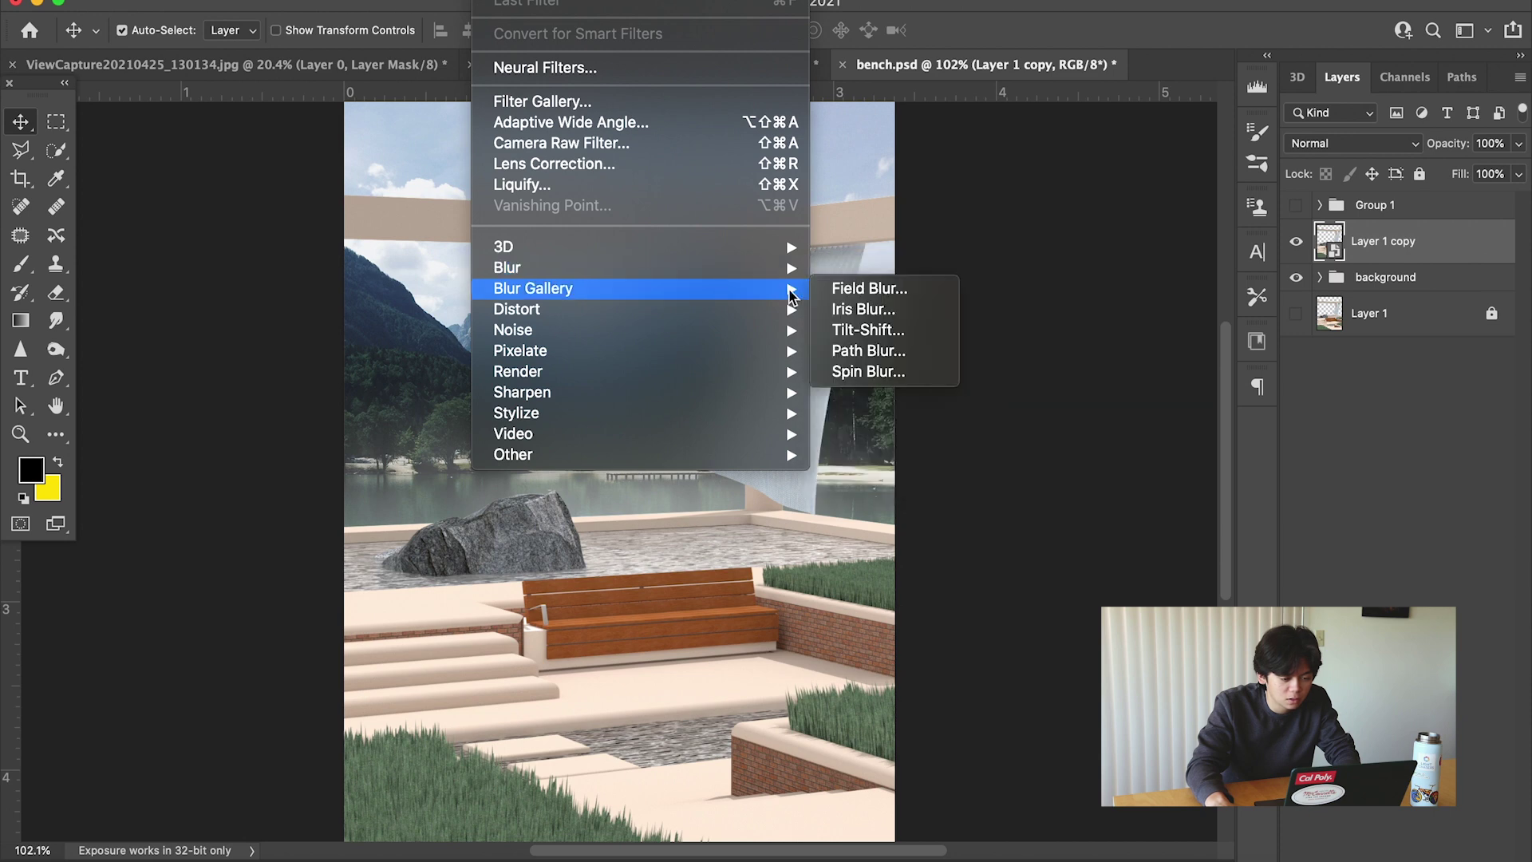
{"action": "left_click", "coordinate": [848, 289]}
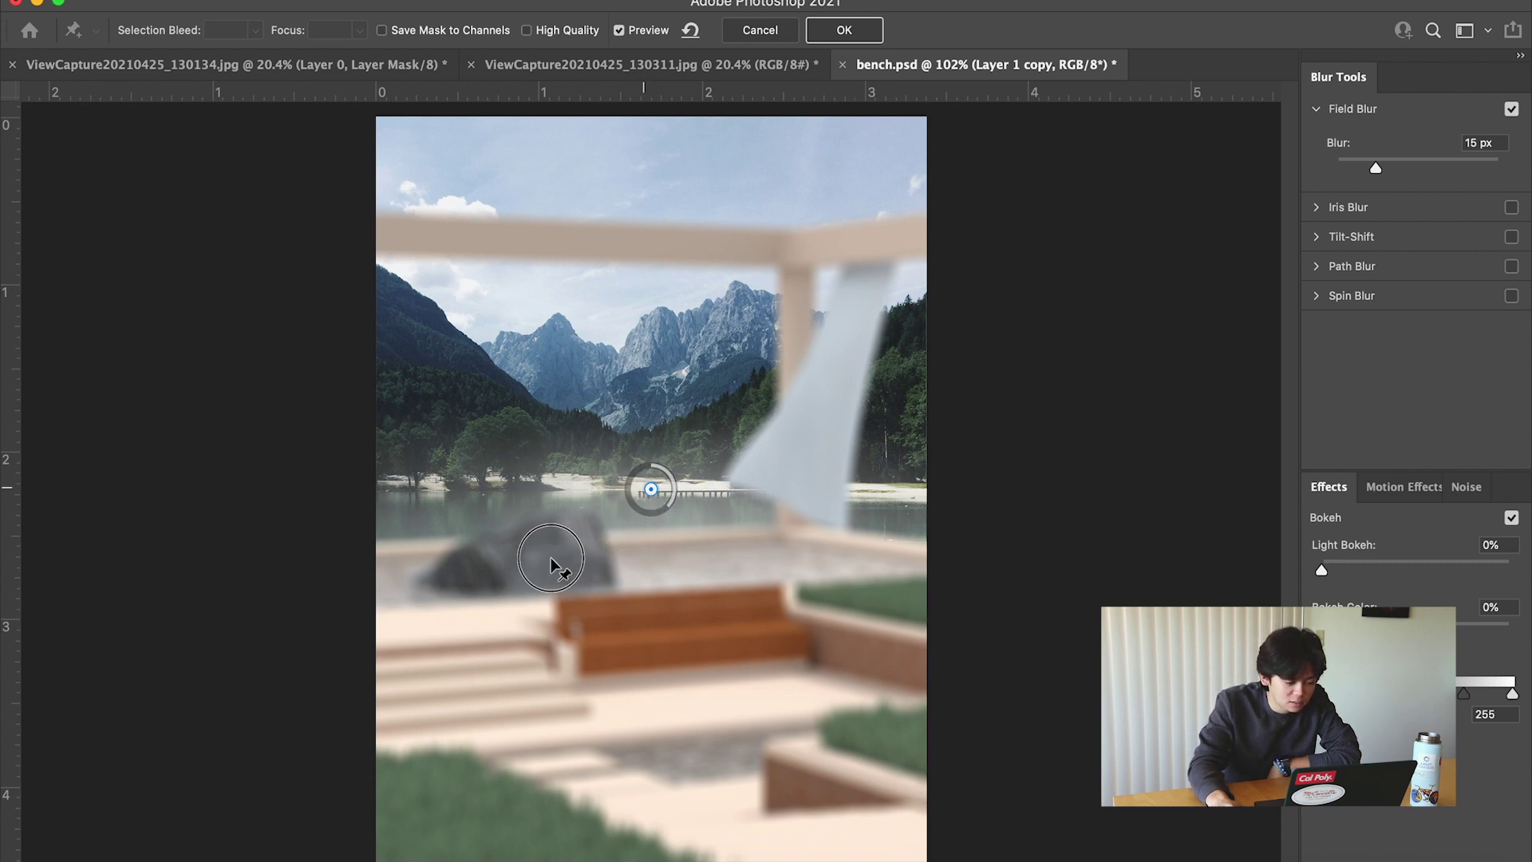
{"action": "left_click_drag", "start_coordinate": [650, 489], "coordinate": [552, 556]}
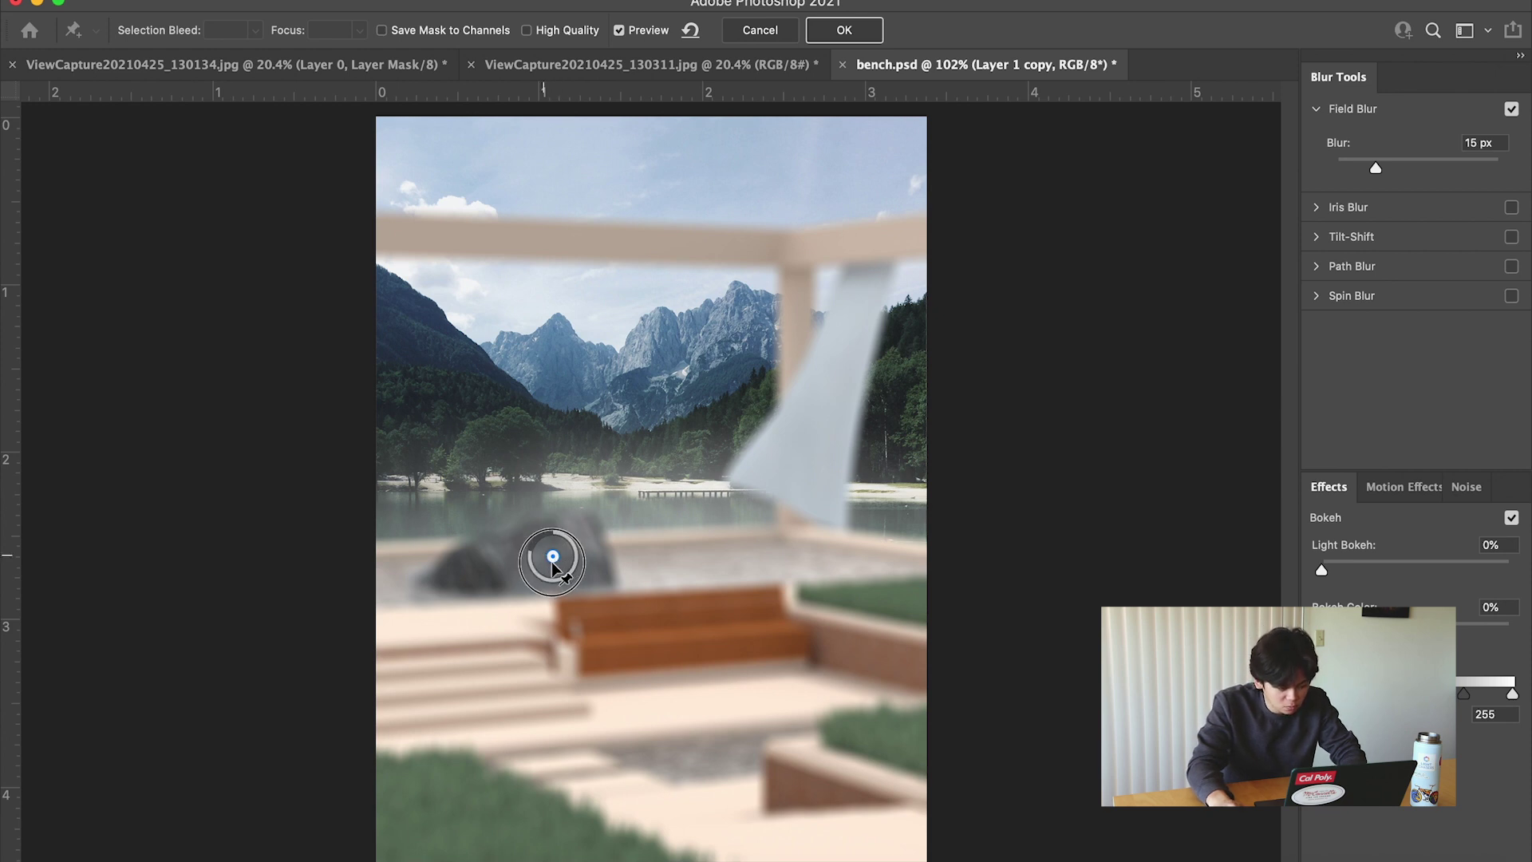
{"action": "left_click_drag", "start_coordinate": [571, 574], "coordinate": [643, 632]}
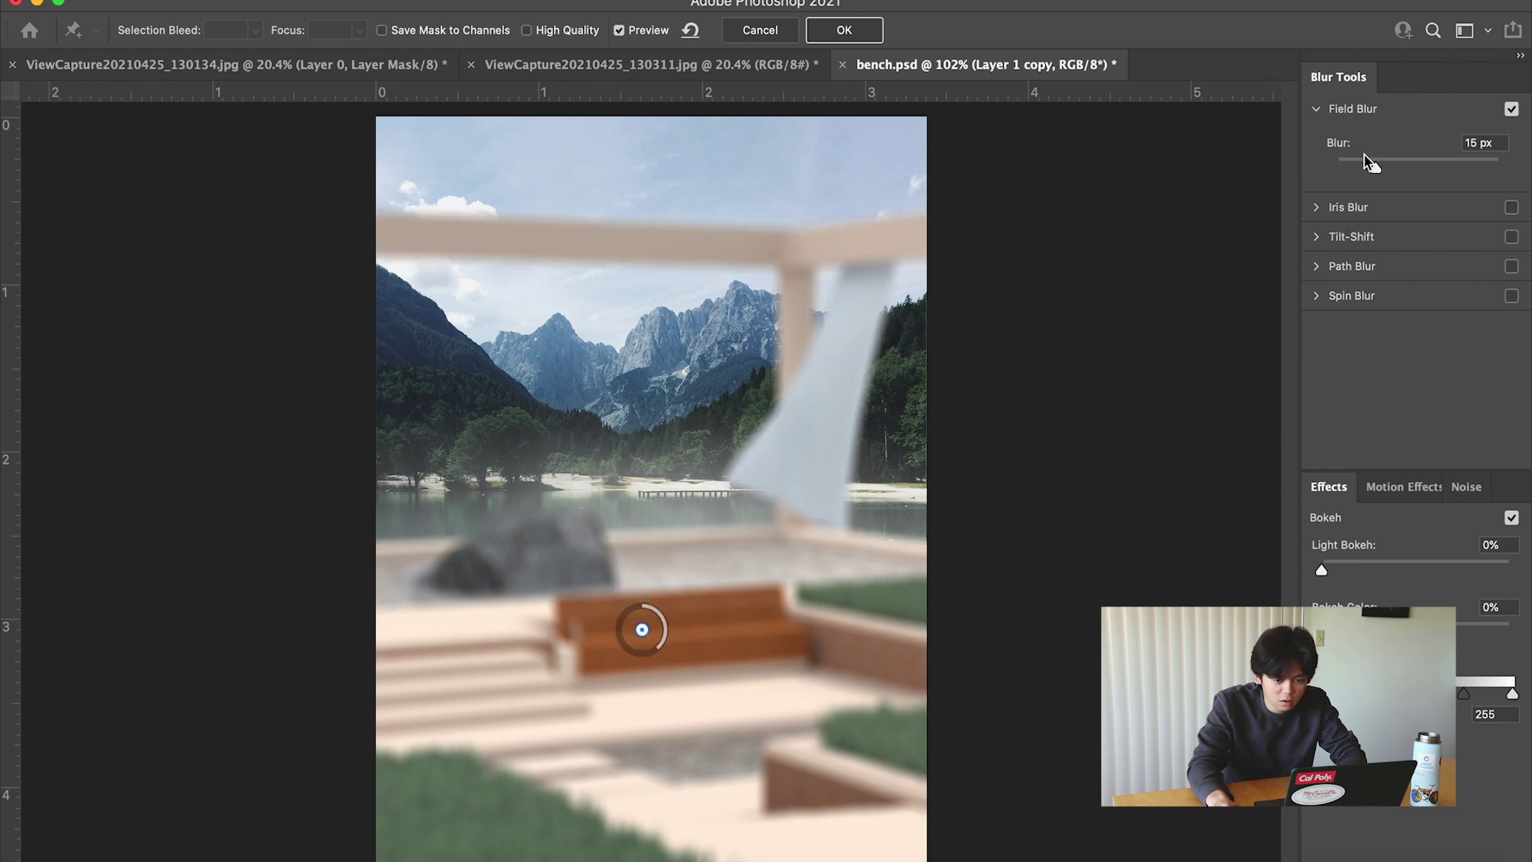
{"action": "left_click_drag", "start_coordinate": [1351, 168], "coordinate": [1270, 247]}
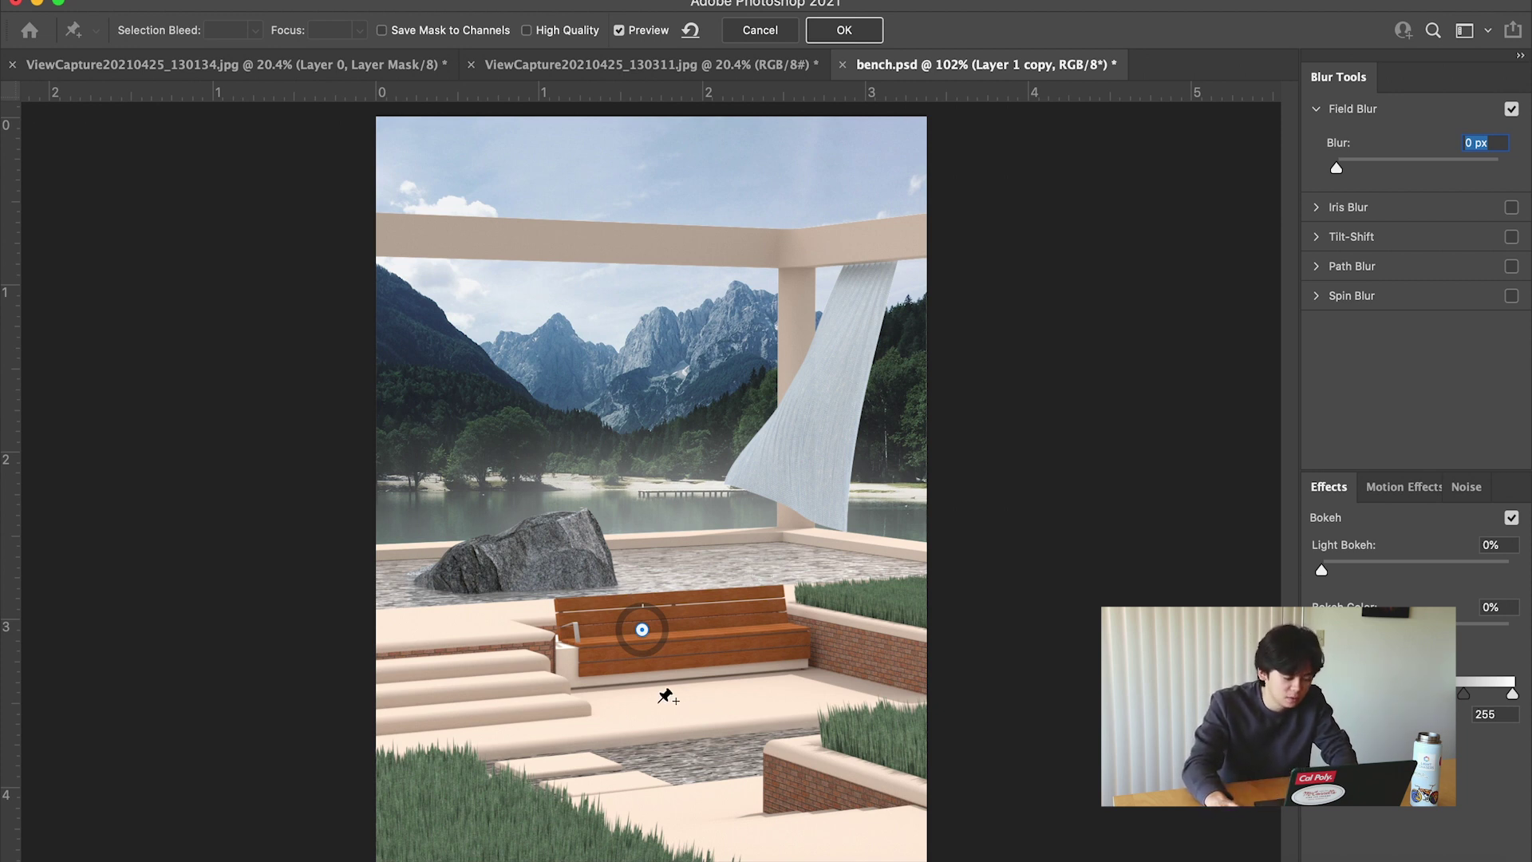
{"action": "left_click", "coordinate": [404, 849]}
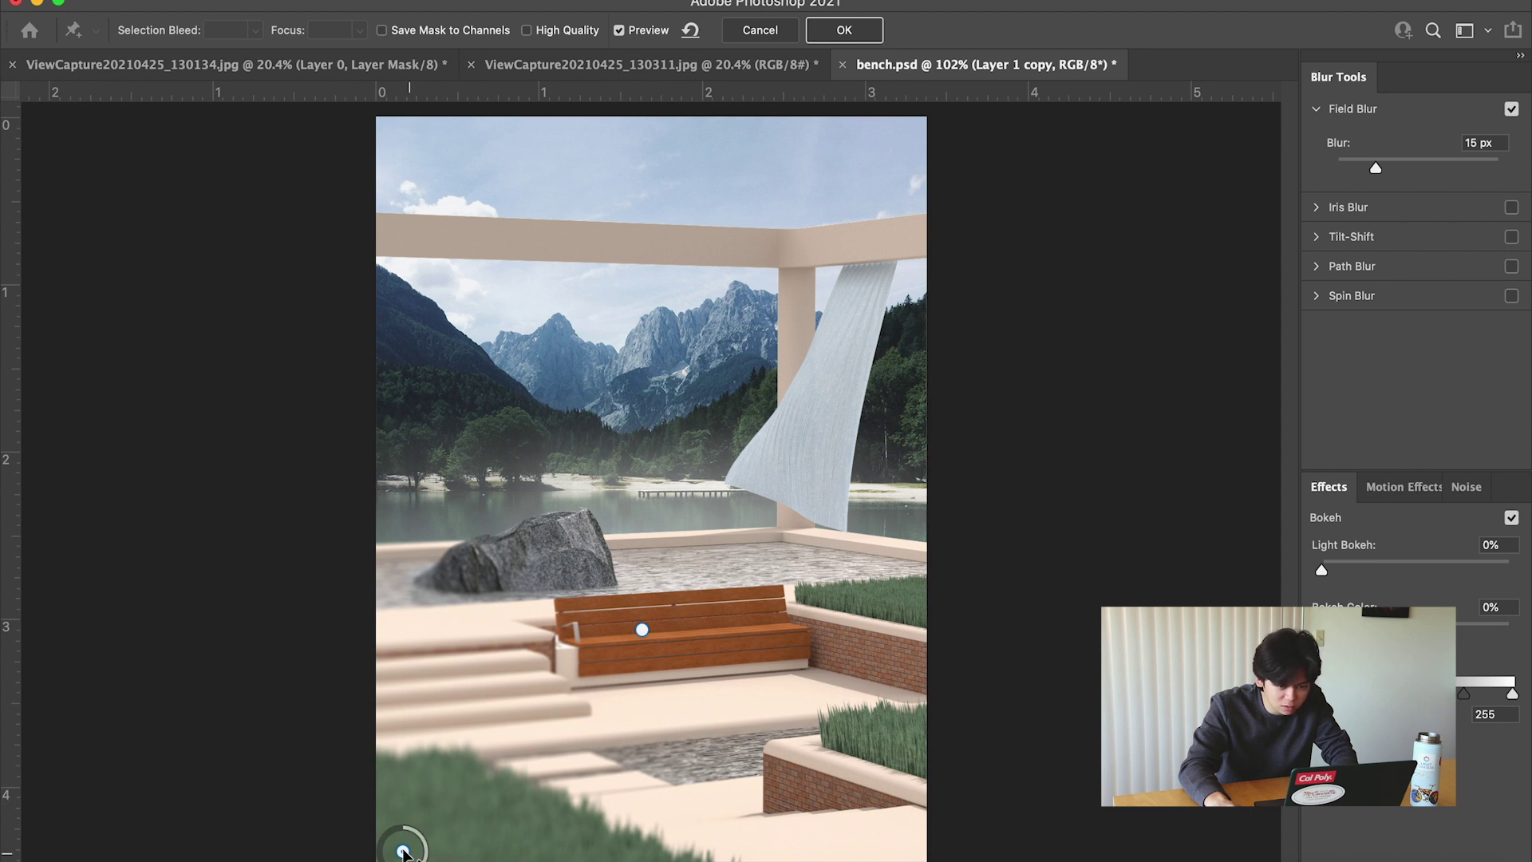
{"action": "double_click", "coordinate": [1469, 142]}
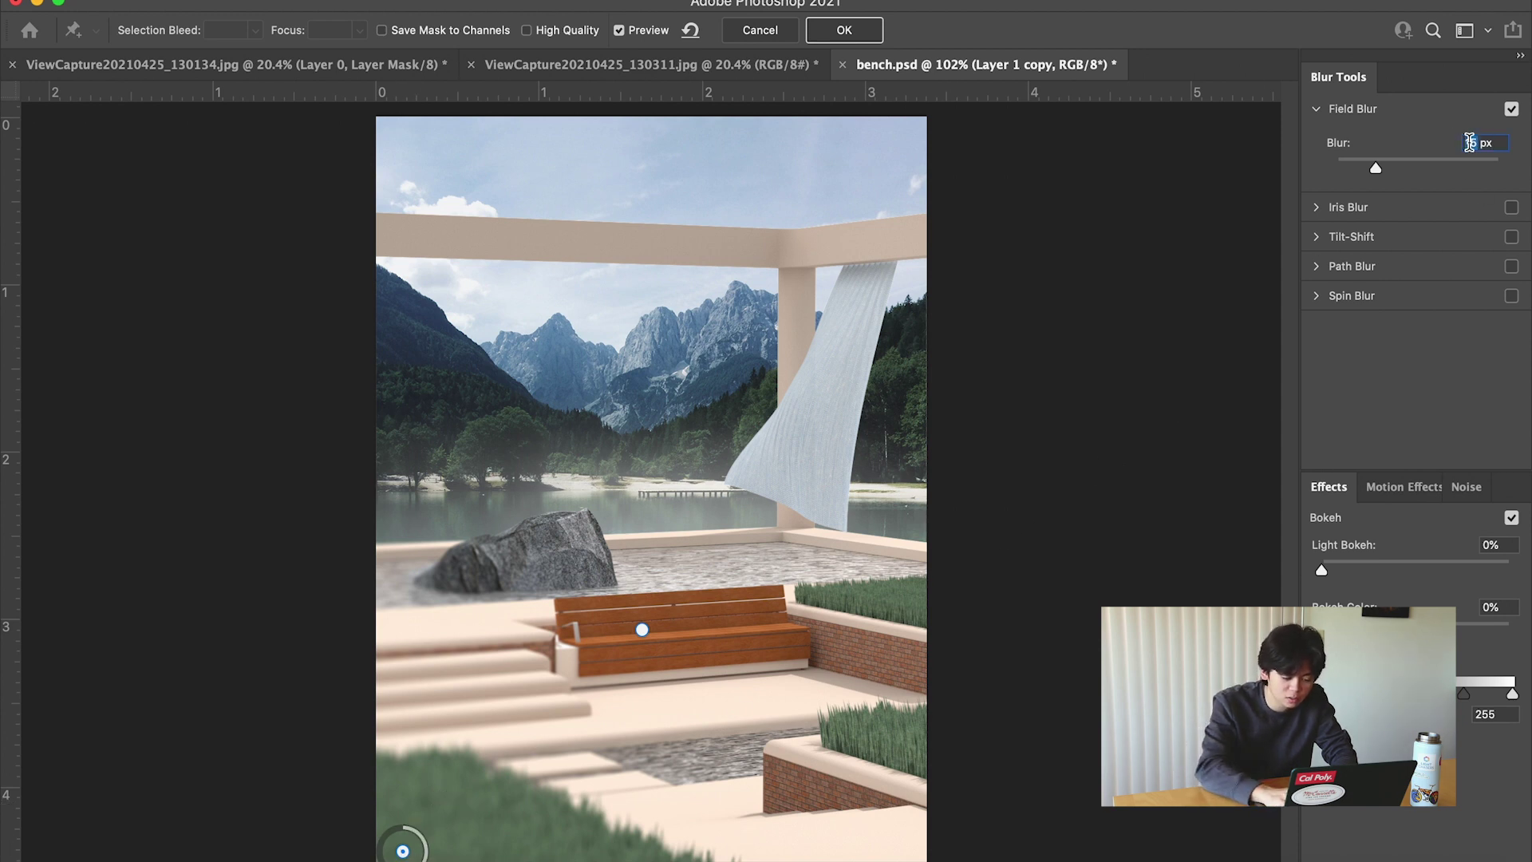
Set the bottom-left grass pin and a new bottom-centre pin to 8 px blur.
{"action": "type", "text": "8"}
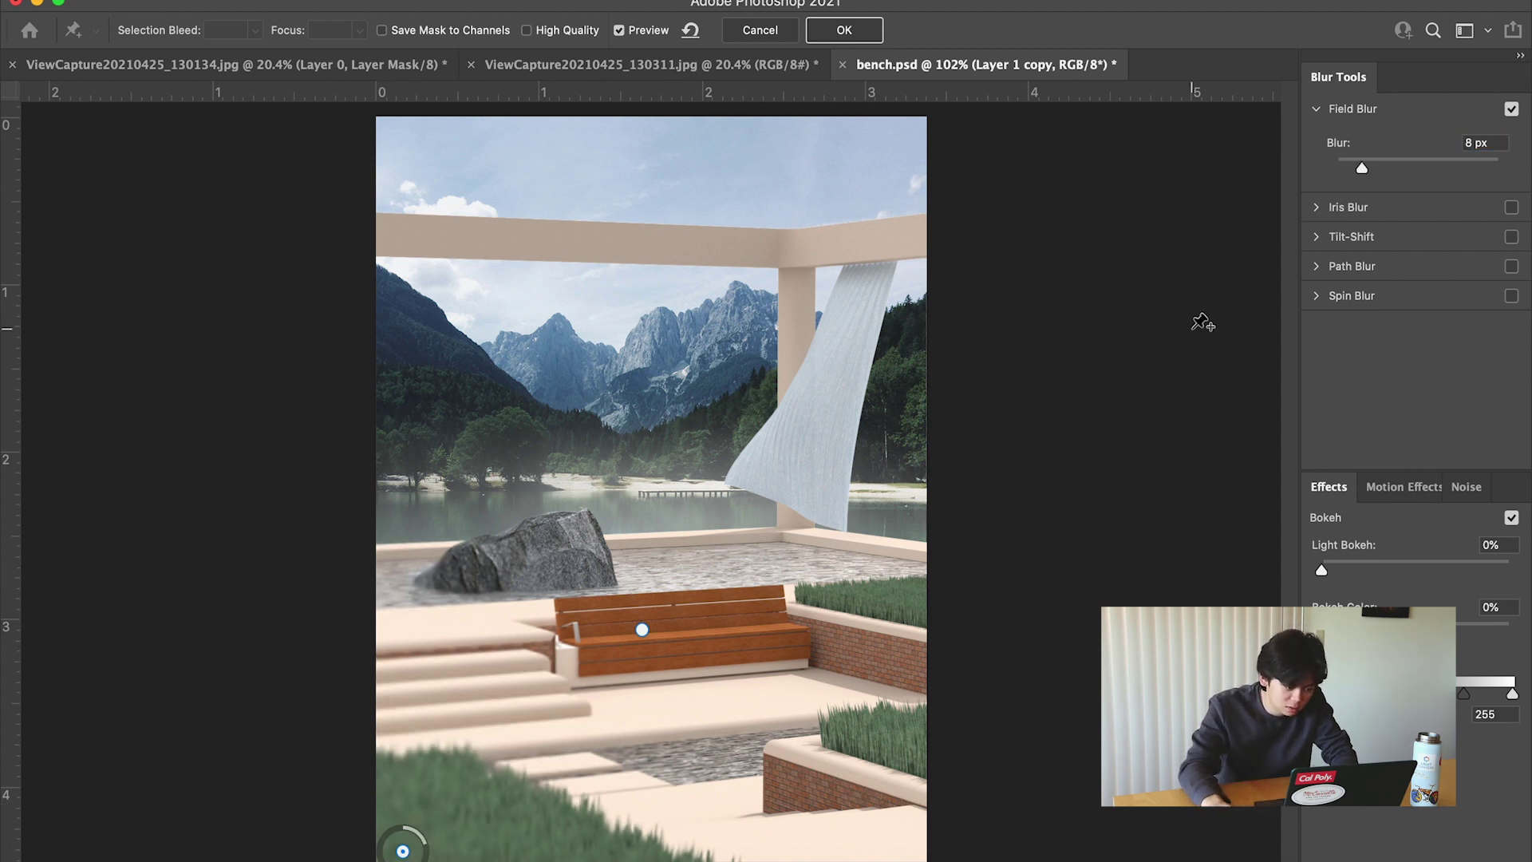
{"action": "left_click", "coordinate": [590, 850]}
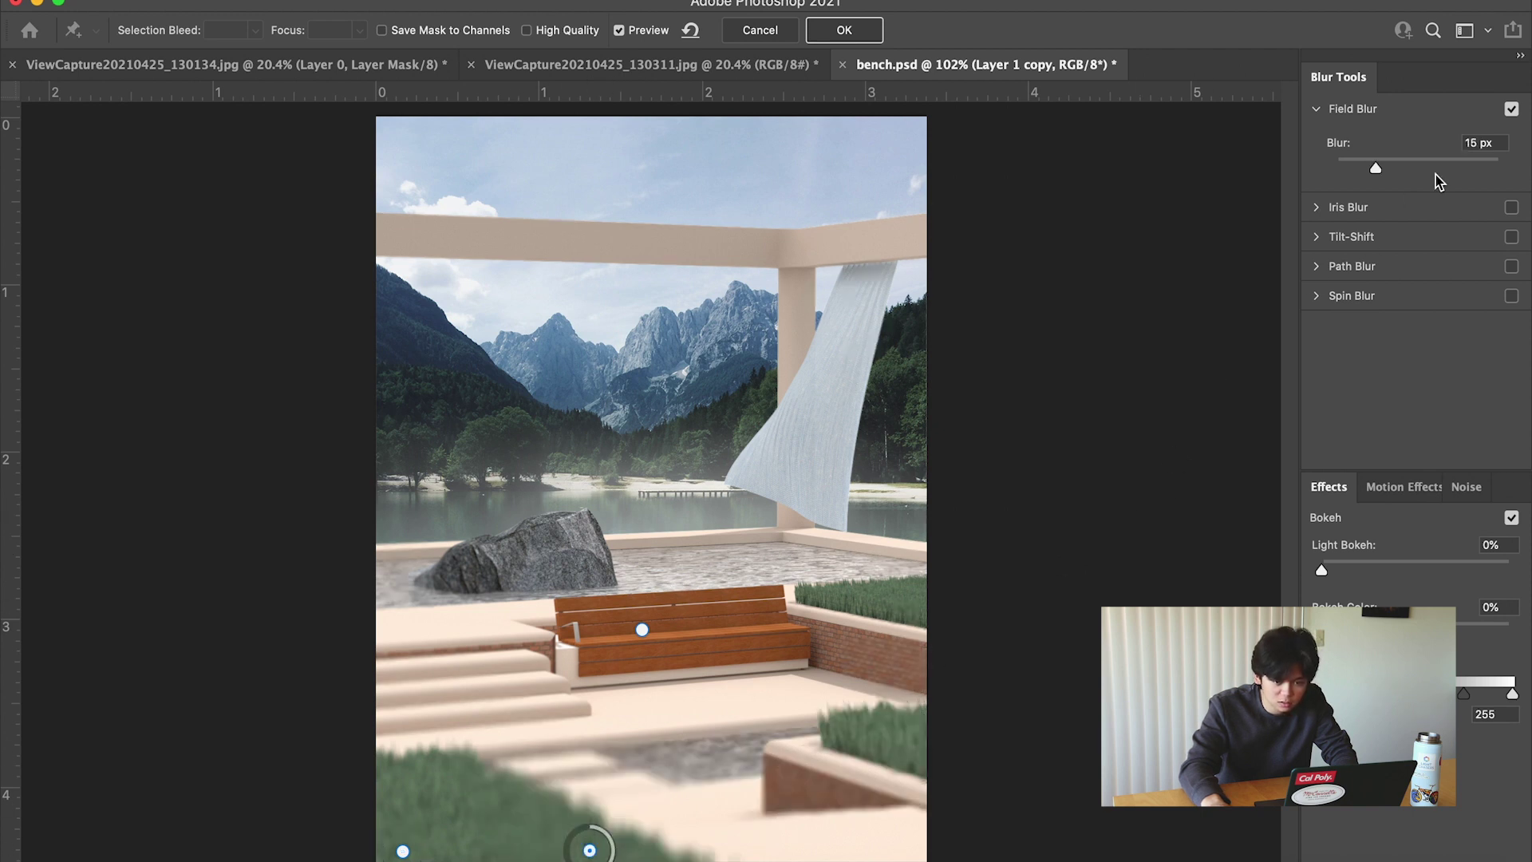
{"action": "type", "text": "8"}
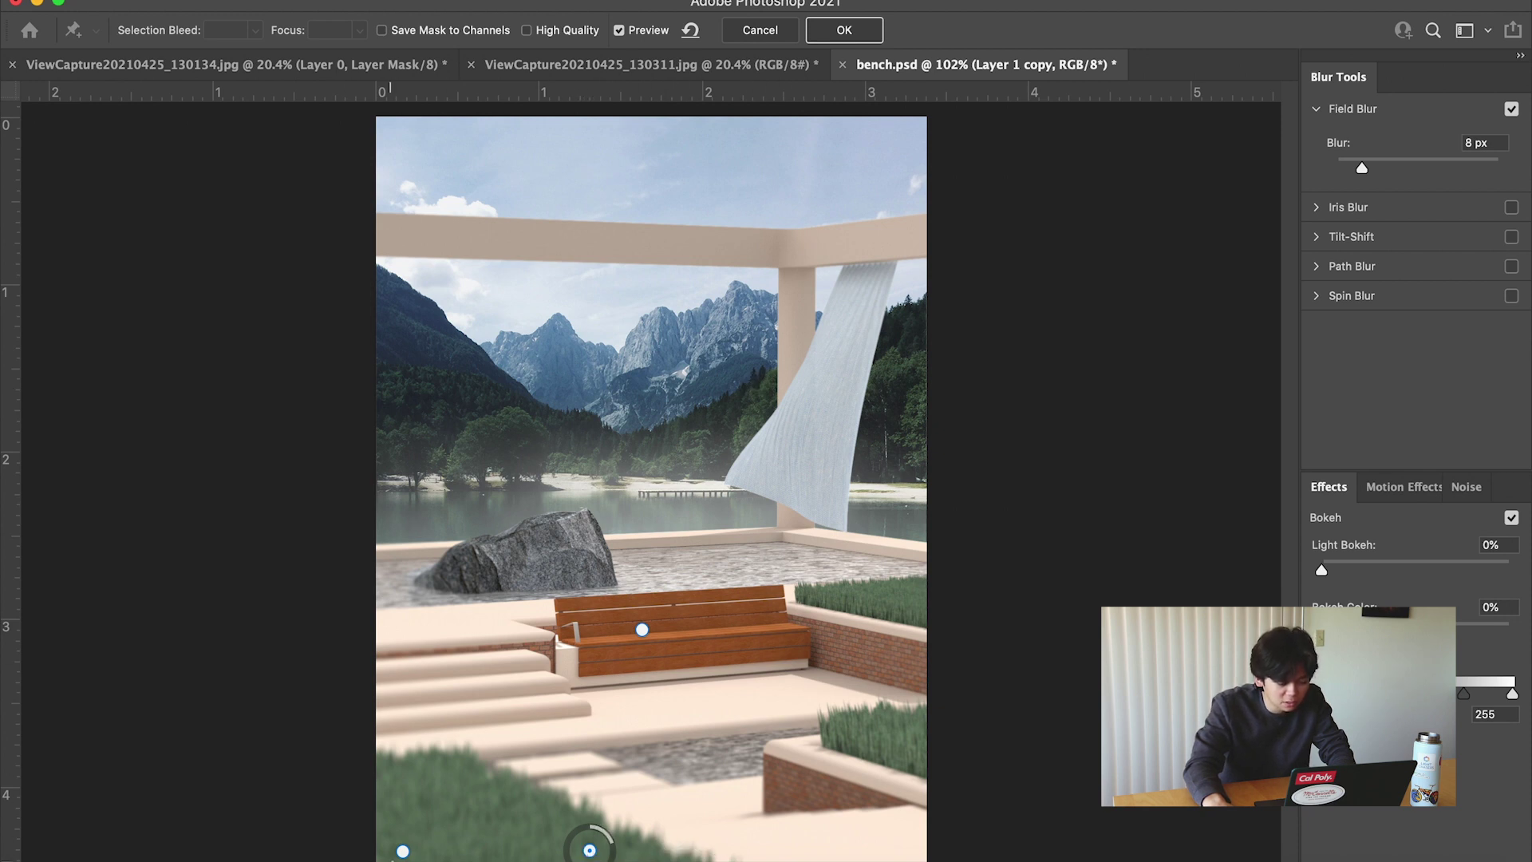
{"action": "left_click", "coordinate": [403, 851]}
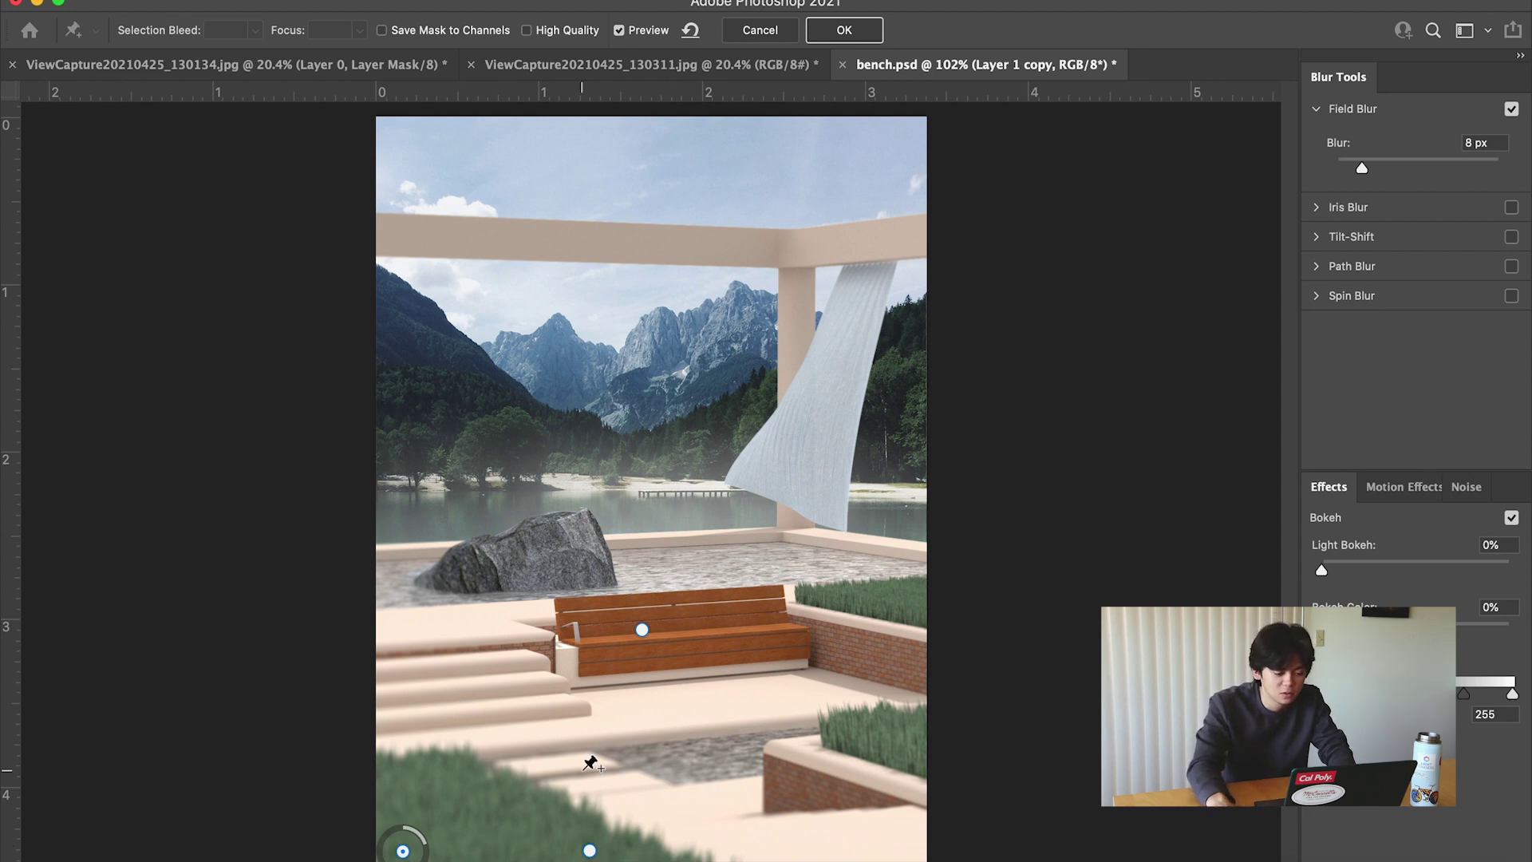
Add a 5 px pin on the lower-left grass and a 2 px pin by the steps.
{"action": "left_click", "coordinate": [454, 770]}
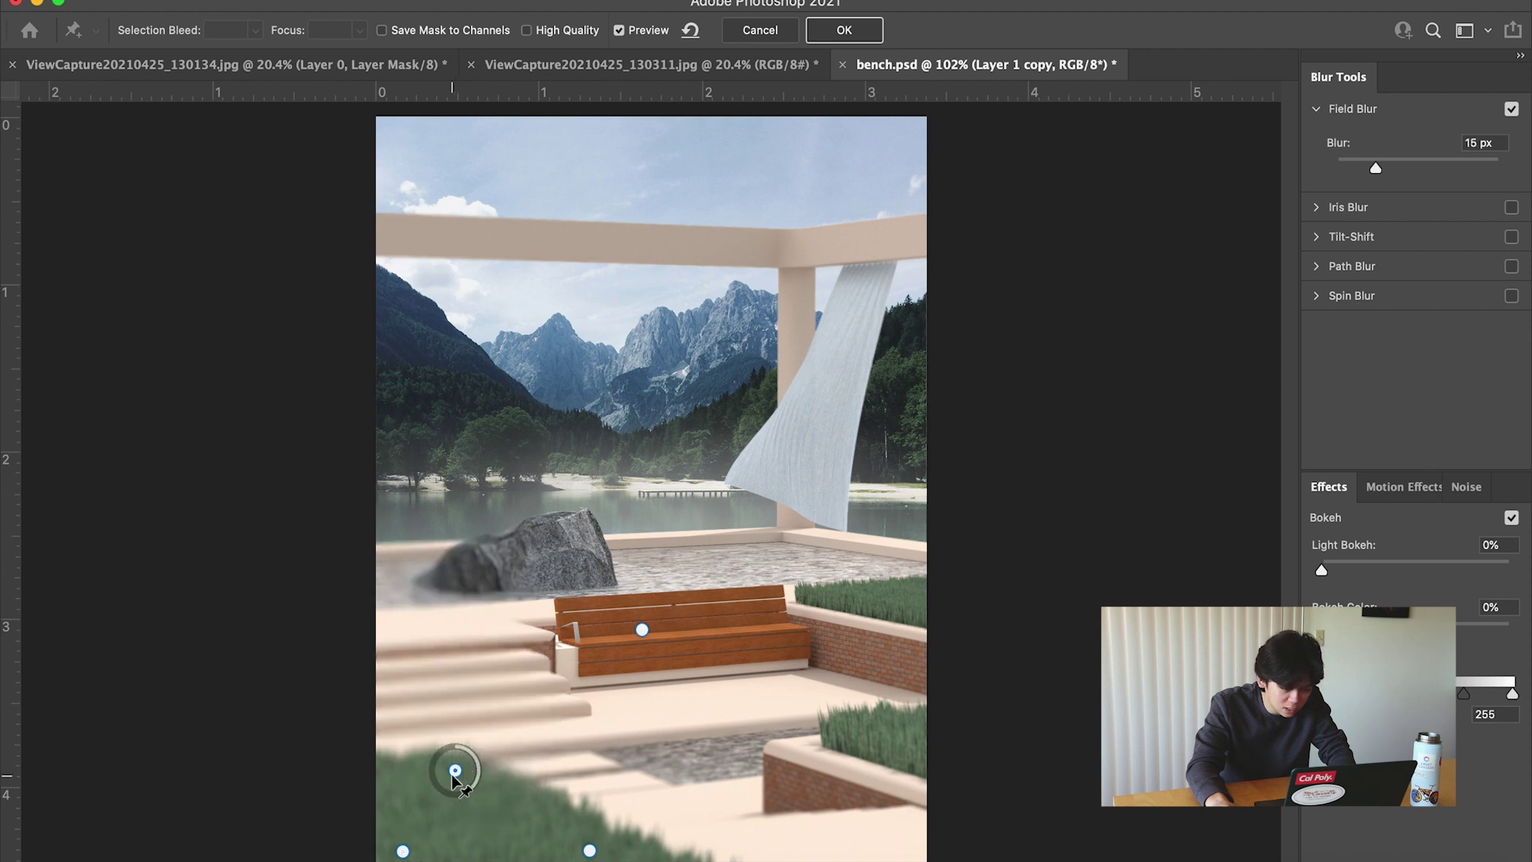
{"action": "double_click", "coordinate": [1464, 142]}
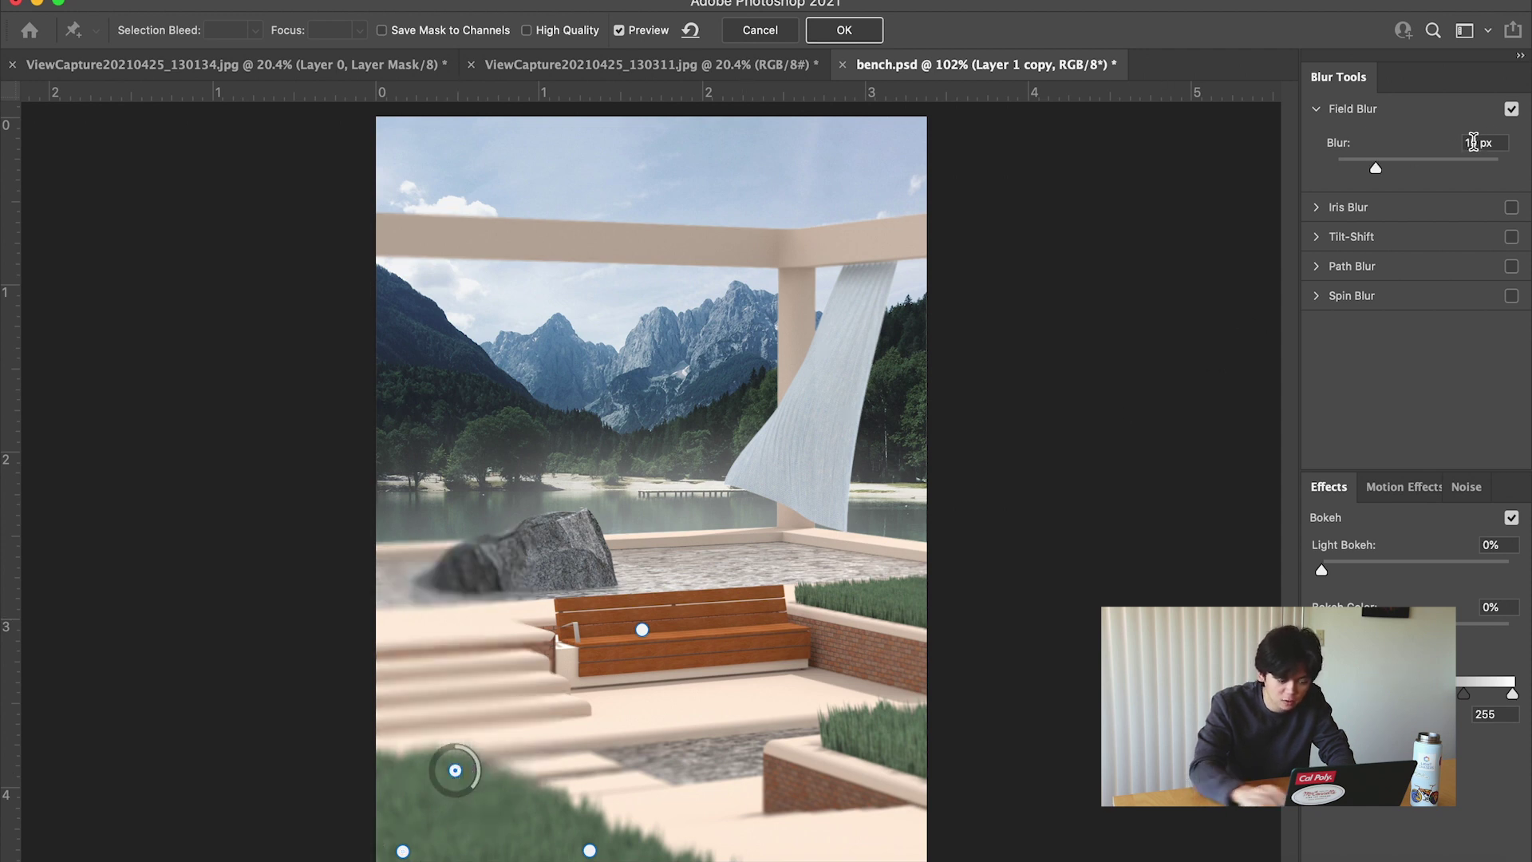
{"action": "type", "text": "5"}
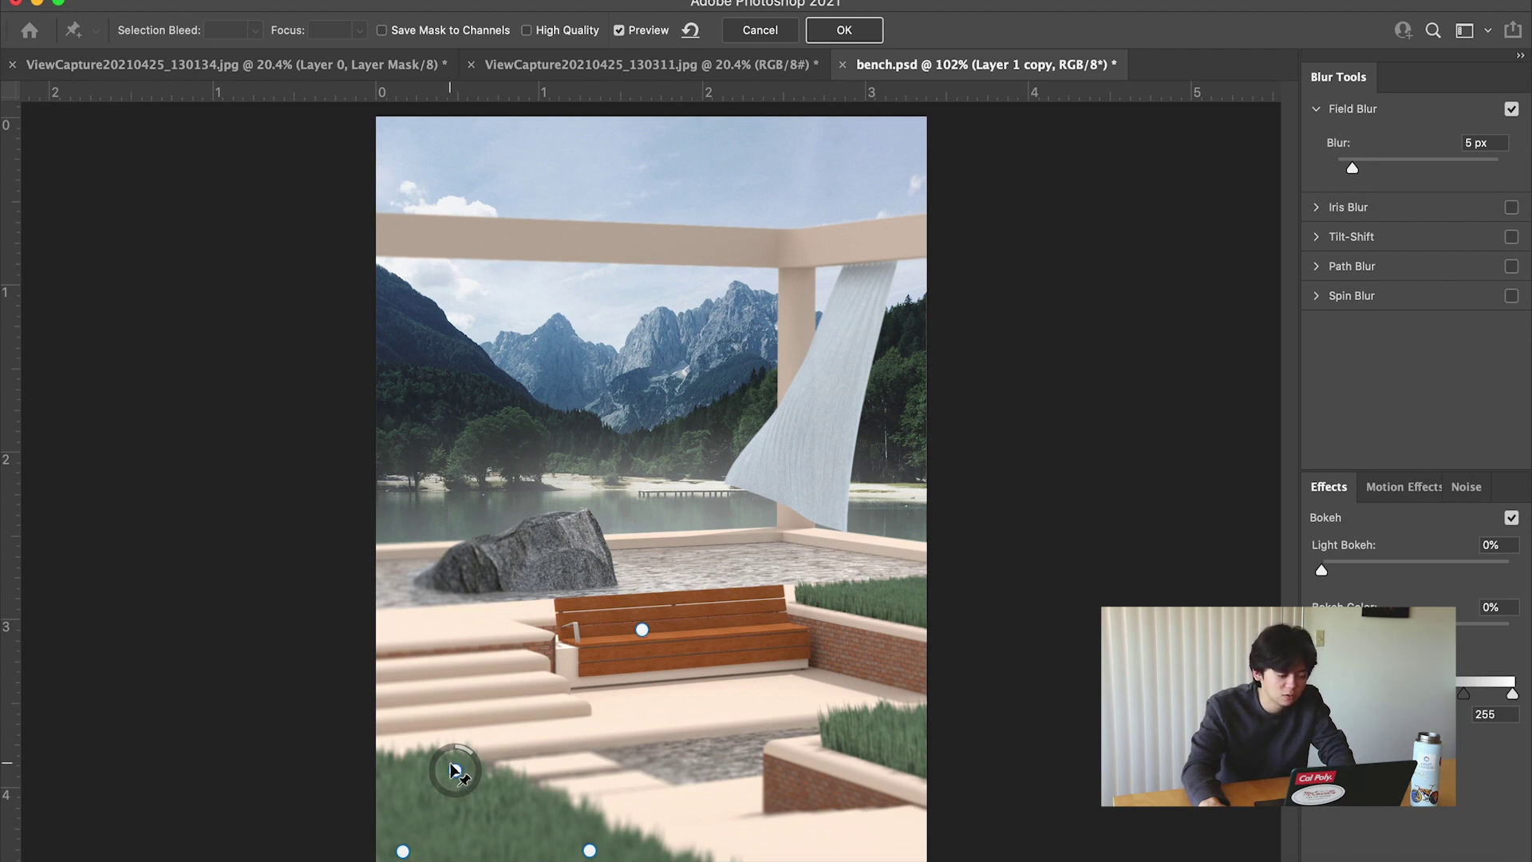
{"action": "left_click", "coordinate": [391, 710]}
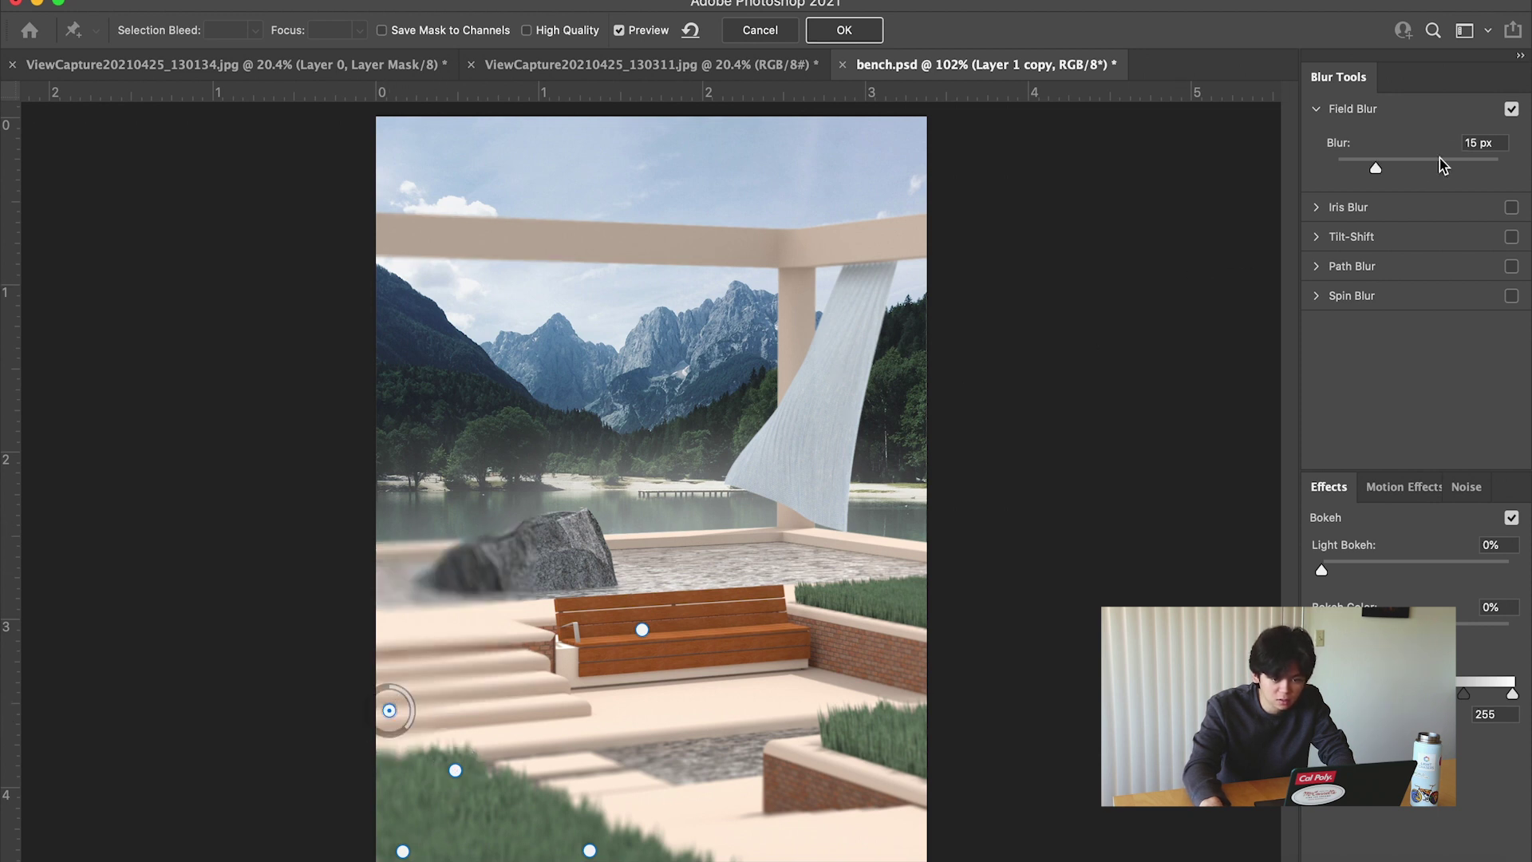
{"action": "left_click", "coordinate": [1465, 140]}
{"action": "type", "text": "2"}
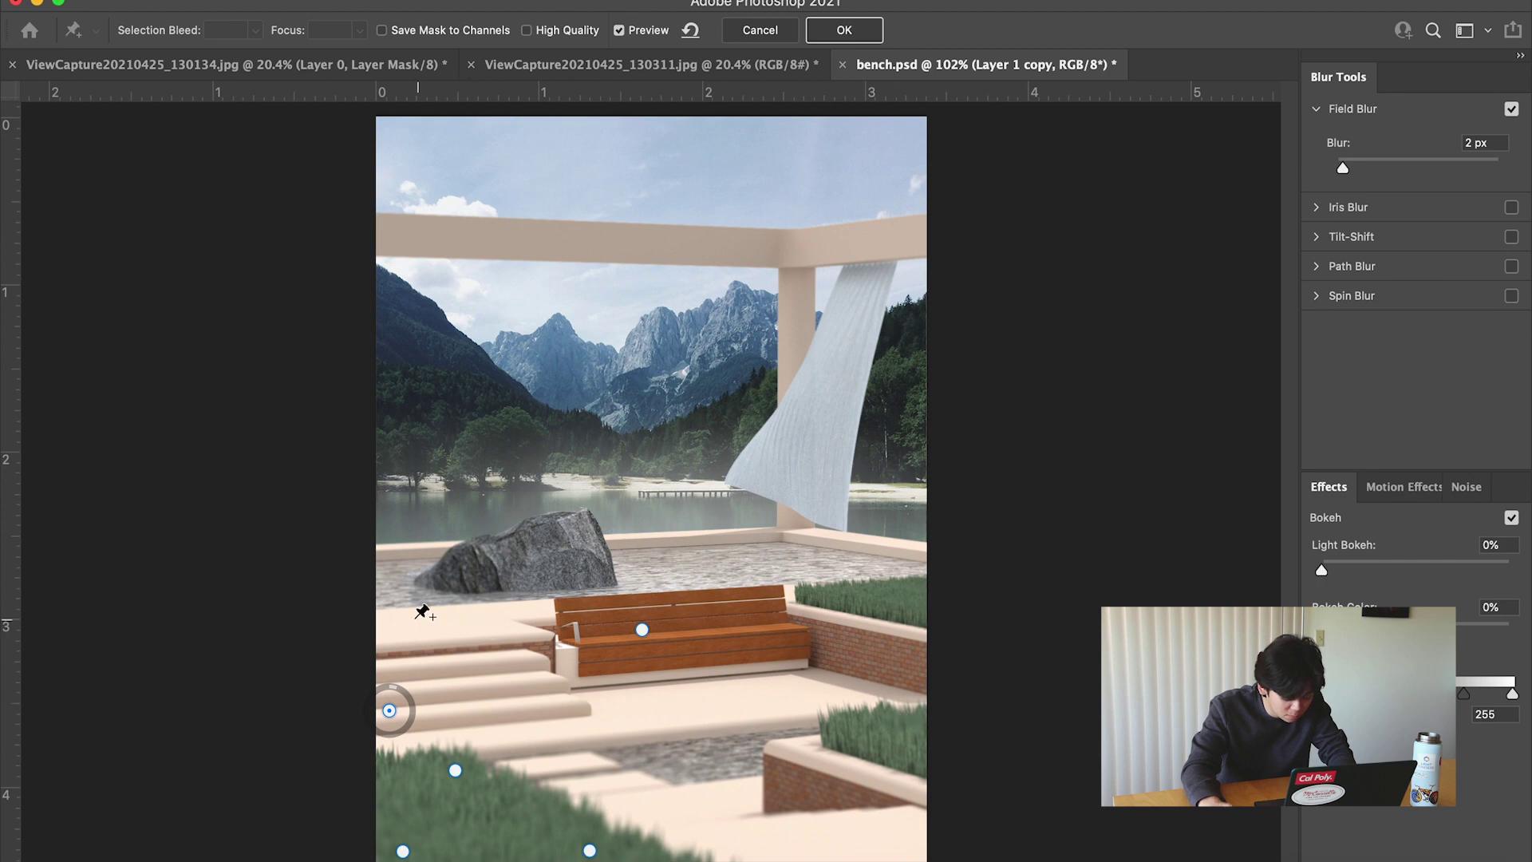
Add a 0 px pin beside the rock to keep it sharp.
{"action": "scroll", "coordinate": [412, 587], "scroll_direction": "up", "scroll_amount": 6}
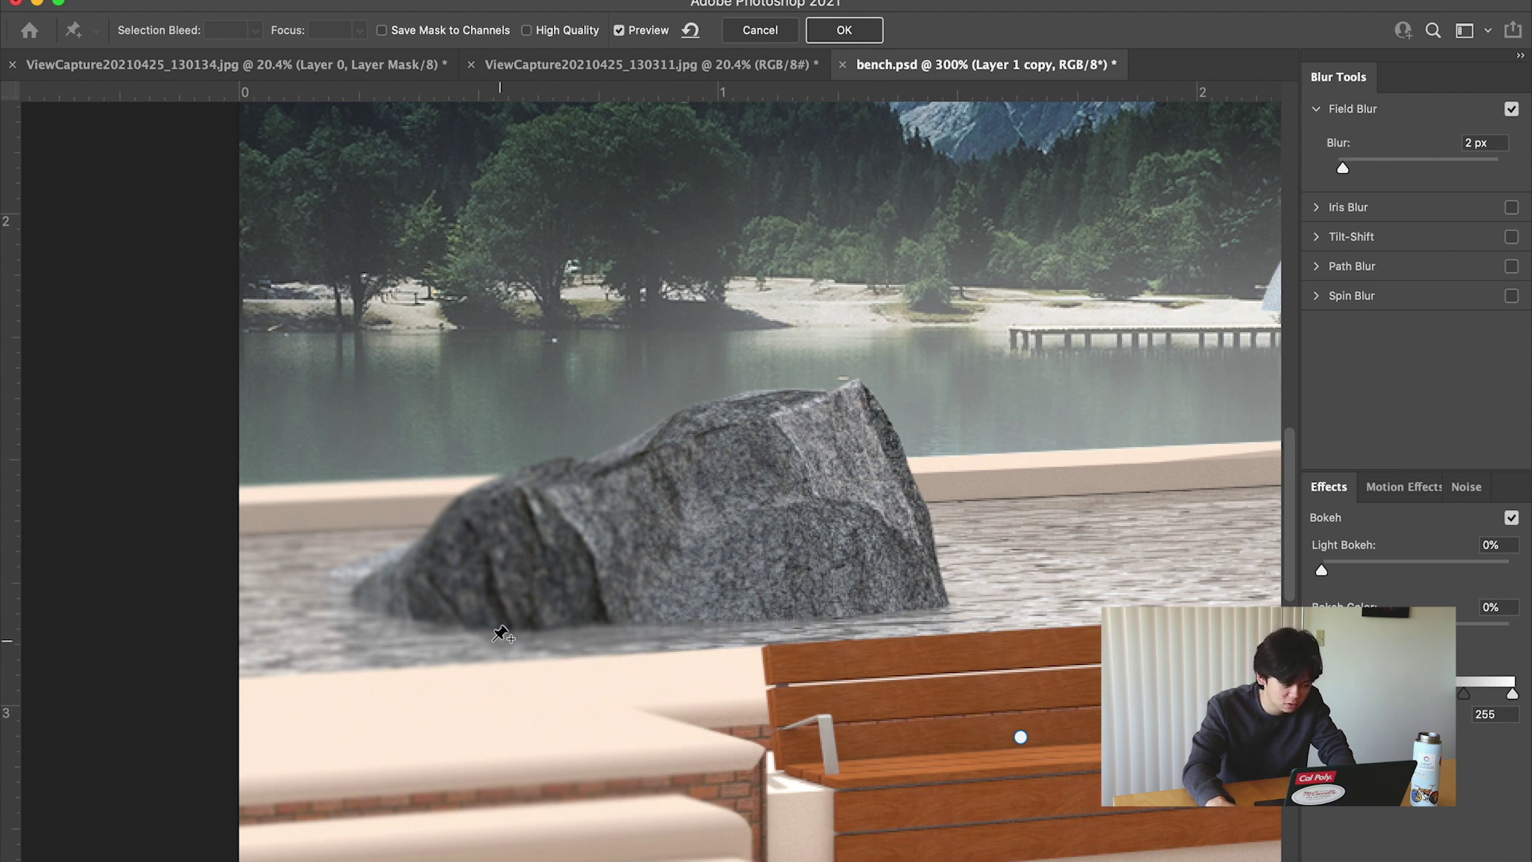
{"action": "left_click", "coordinate": [268, 598]}
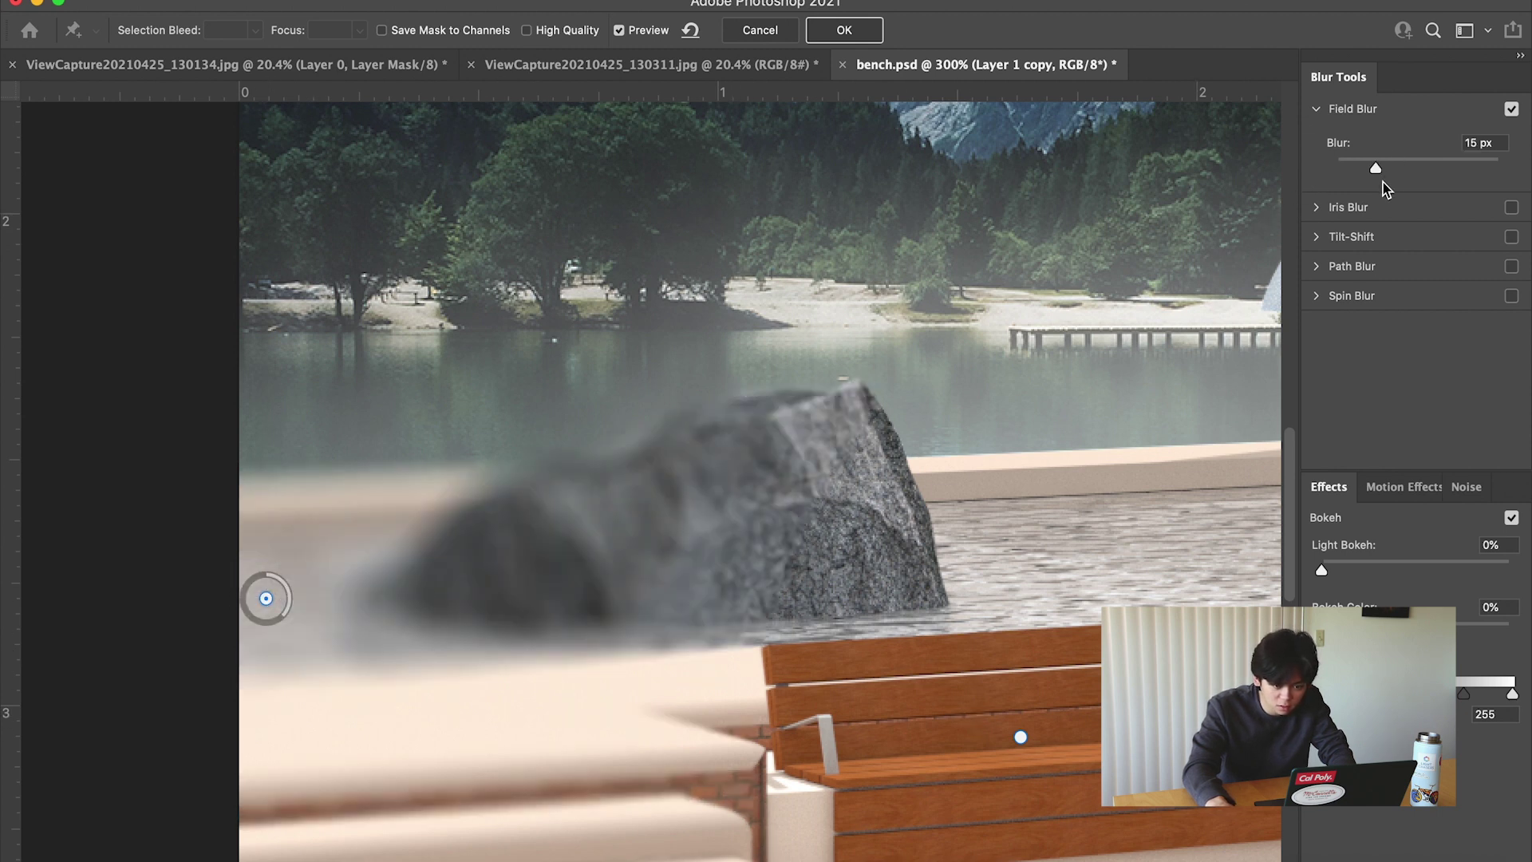
{"action": "left_click_drag", "start_coordinate": [1376, 169], "coordinate": [1270, 157]}
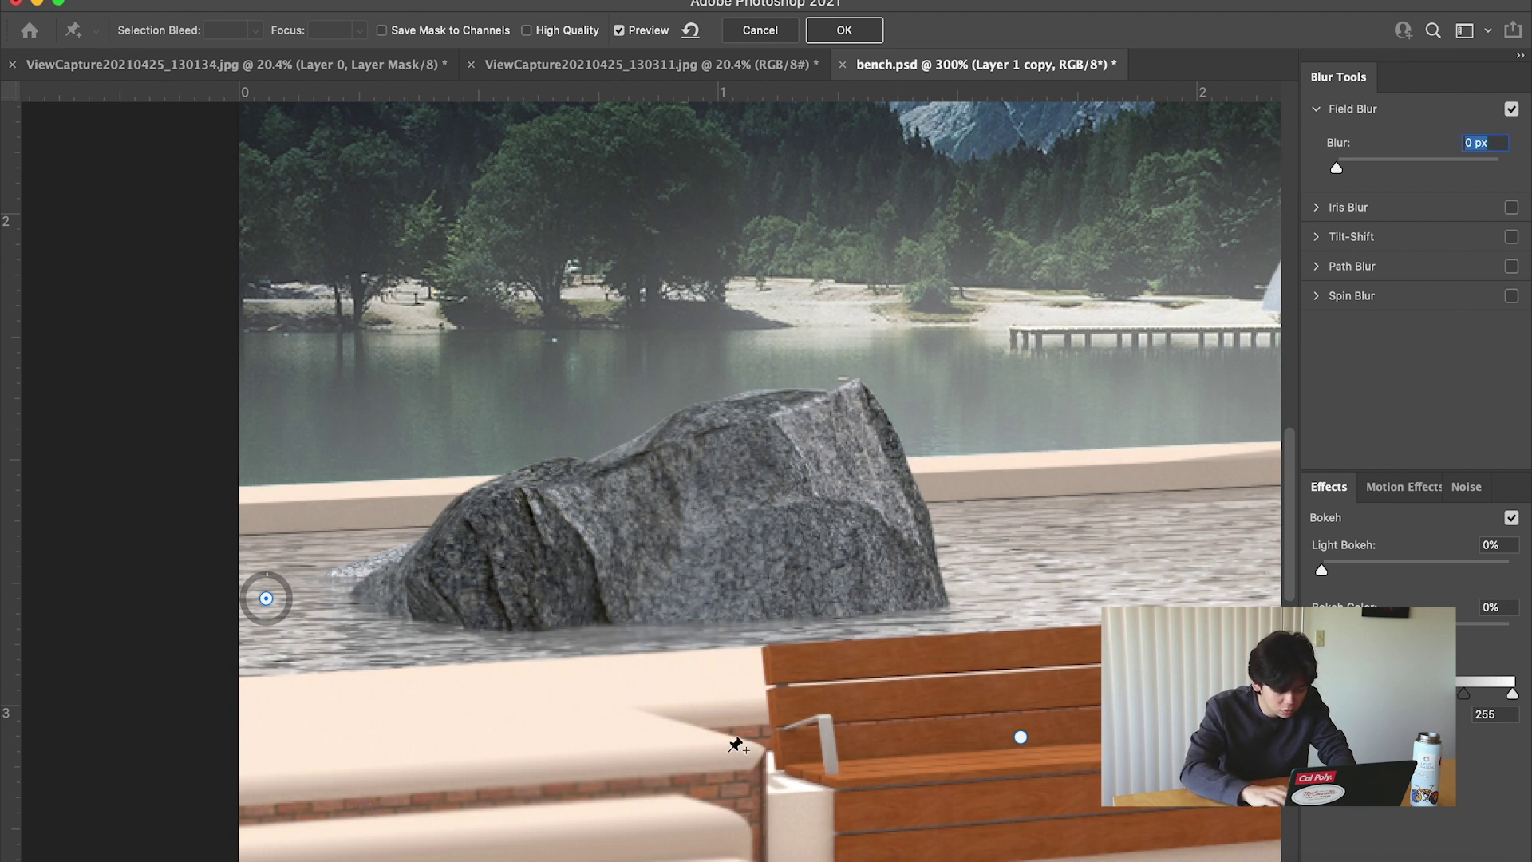
{"action": "scroll", "coordinate": [728, 739], "scroll_direction": "right", "scroll_amount": 5}
{"action": "scroll", "coordinate": [735, 744], "scroll_direction": "down", "scroll_amount": 5}
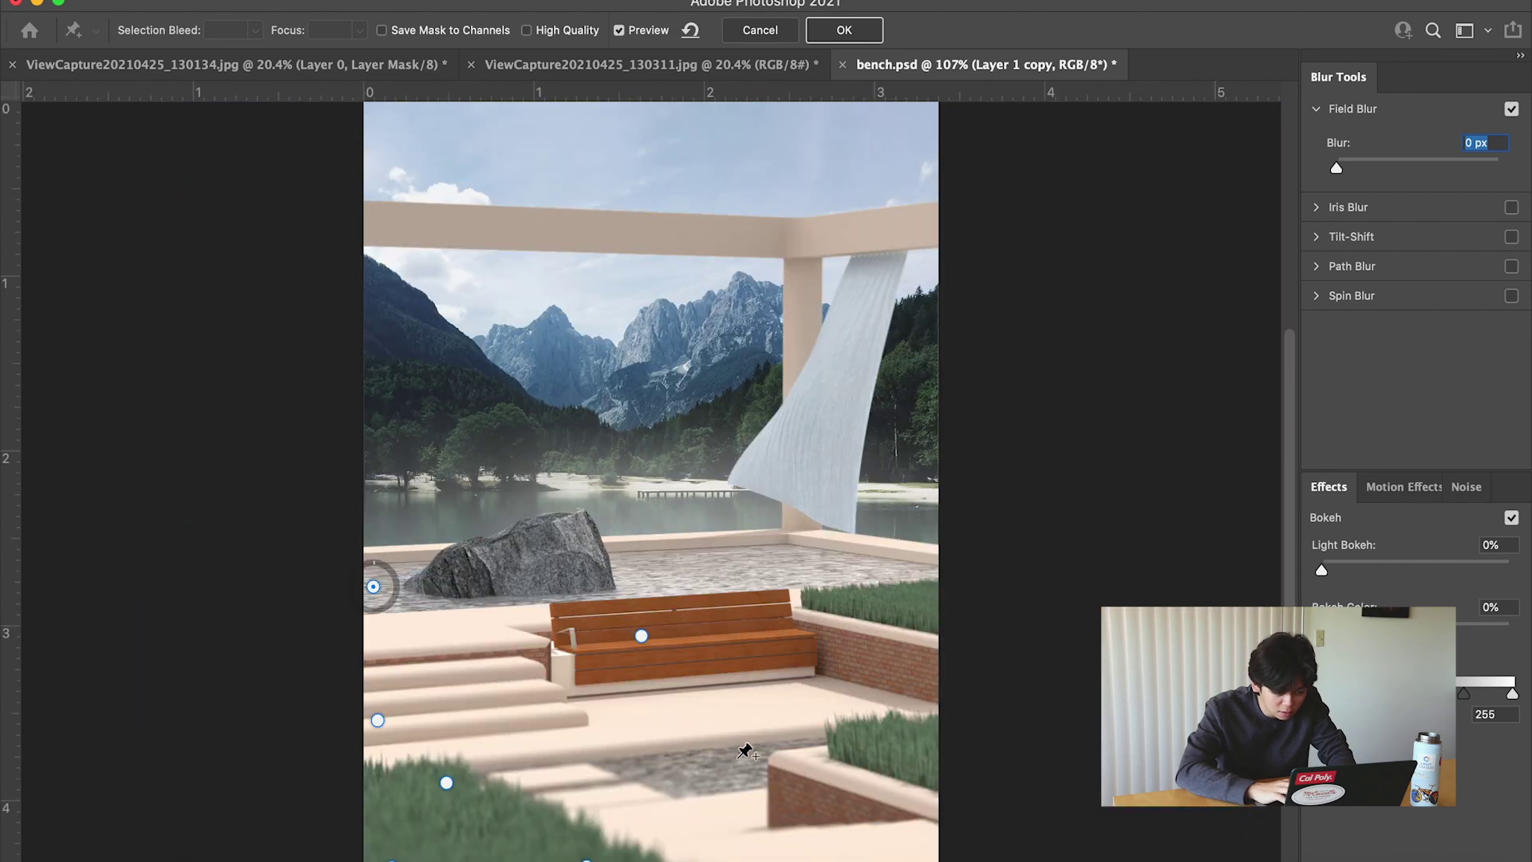
Add two 4 px pins on the planter's brick wall and its top corner.
{"action": "scroll", "coordinate": [825, 748], "scroll_direction": "right", "scroll_amount": 3}
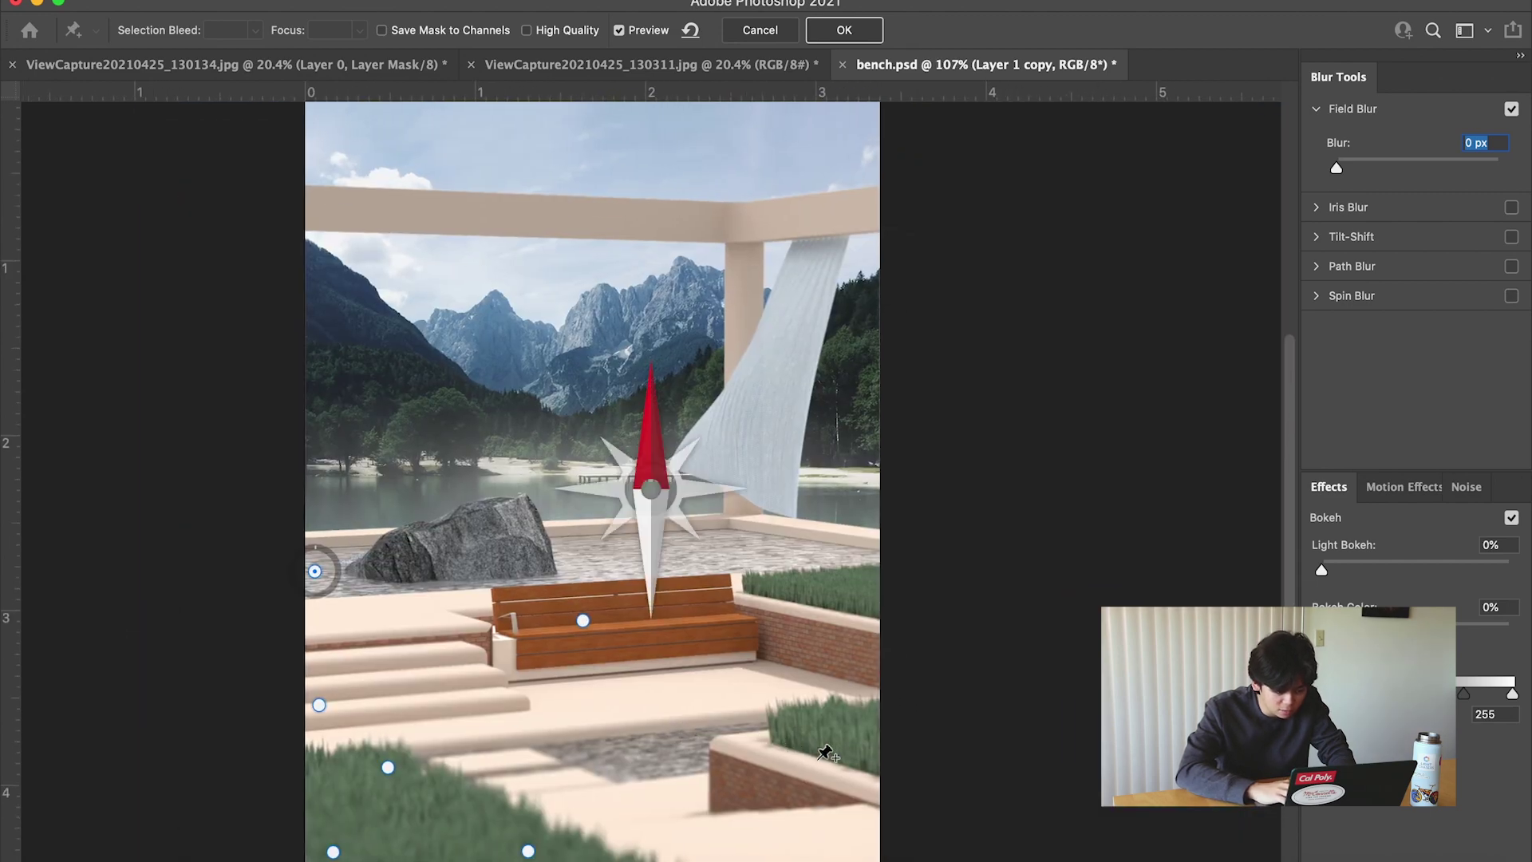
{"action": "scroll", "coordinate": [825, 752], "scroll_direction": "up", "scroll_amount": 5}
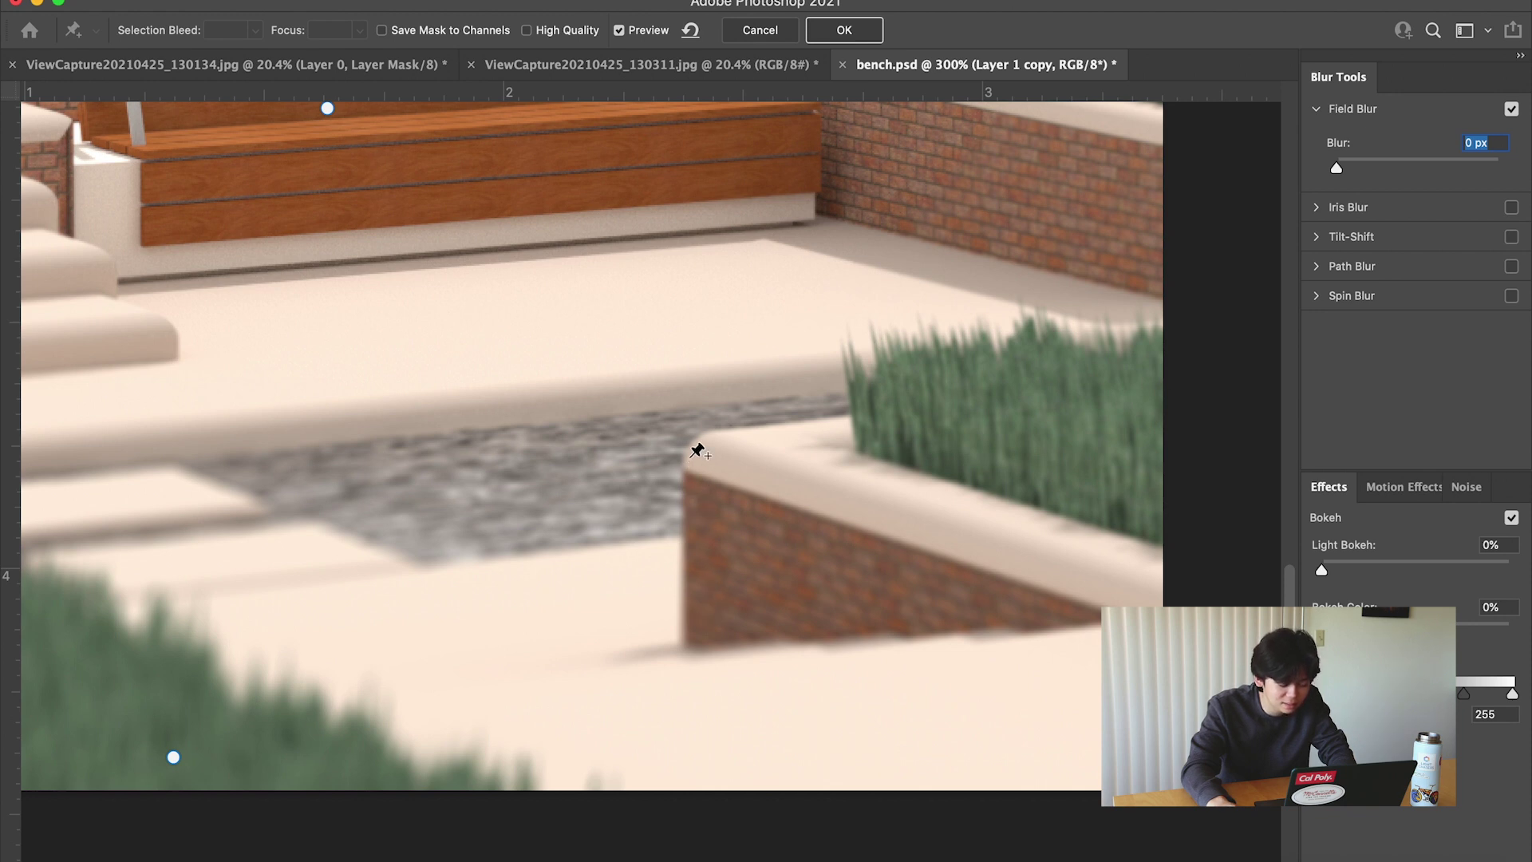
{"action": "scroll", "coordinate": [694, 610], "scroll_direction": "down", "scroll_amount": 1}
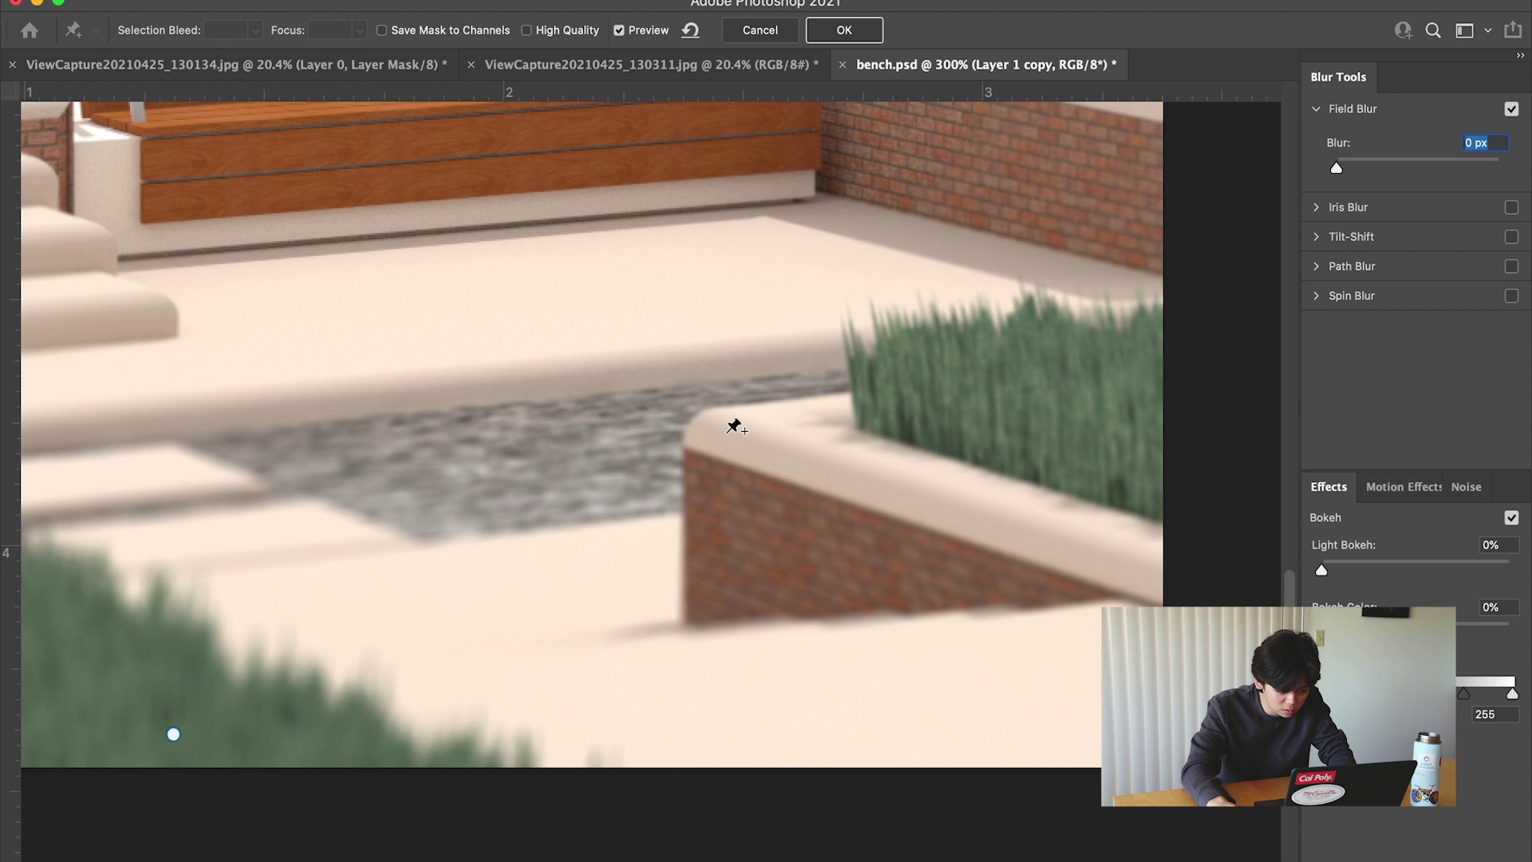
{"action": "left_click", "coordinate": [705, 600]}
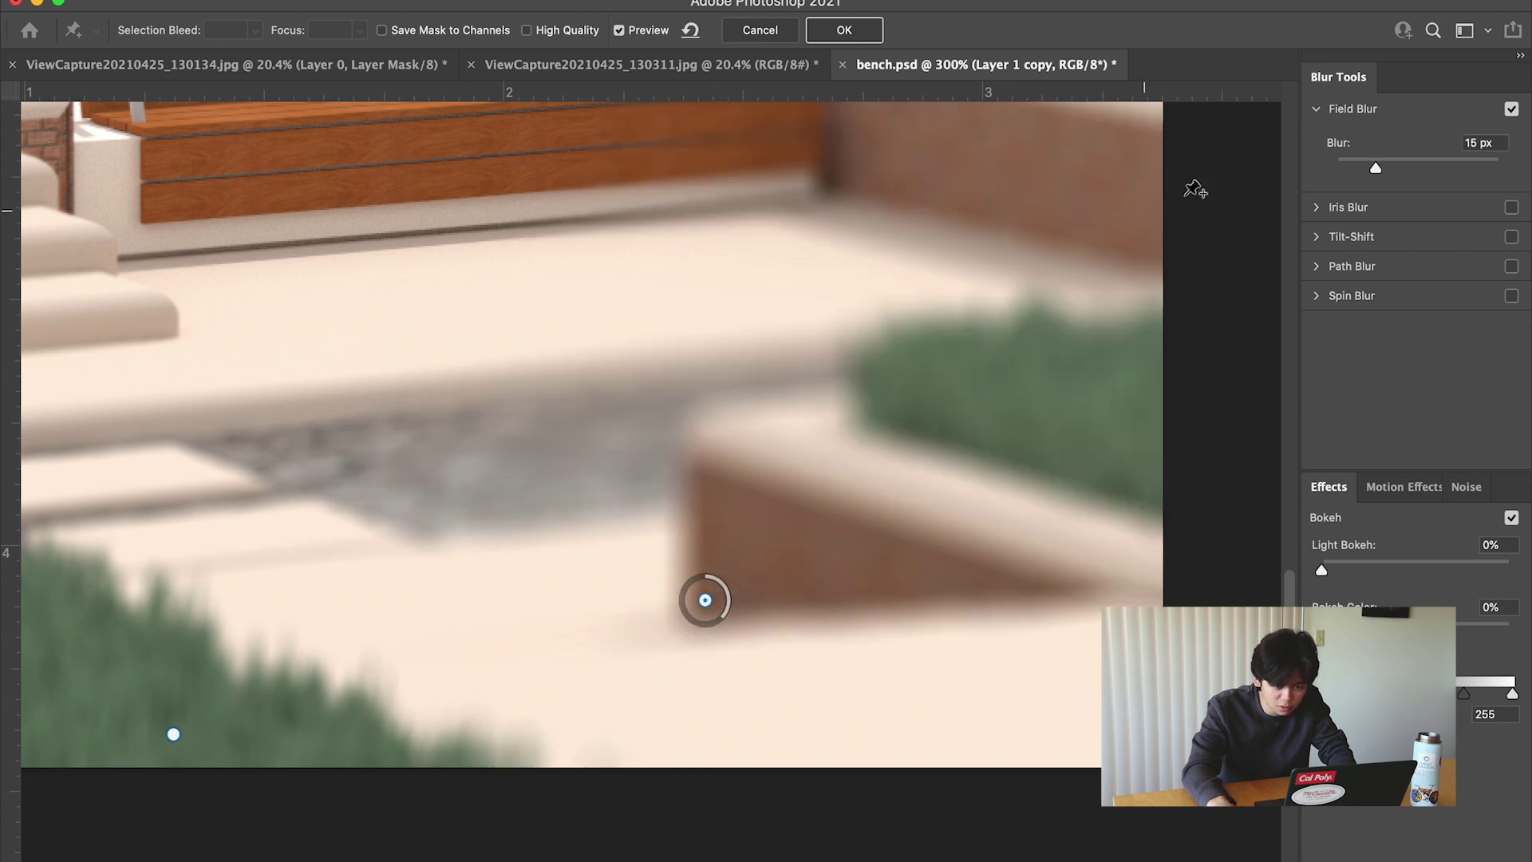
{"action": "double_click", "coordinate": [1471, 143]}
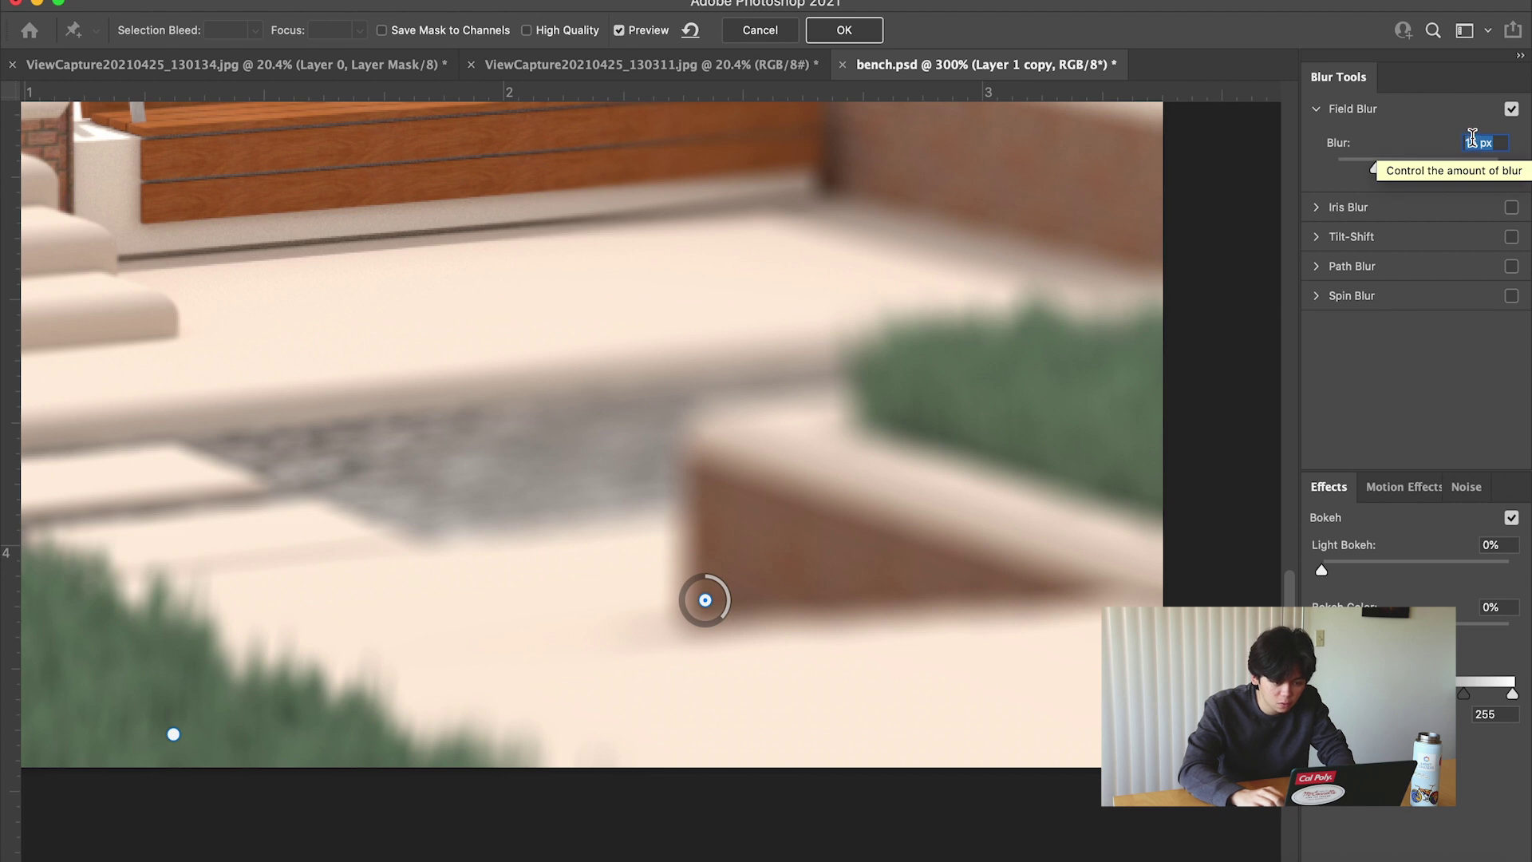
{"action": "type", "text": "4"}
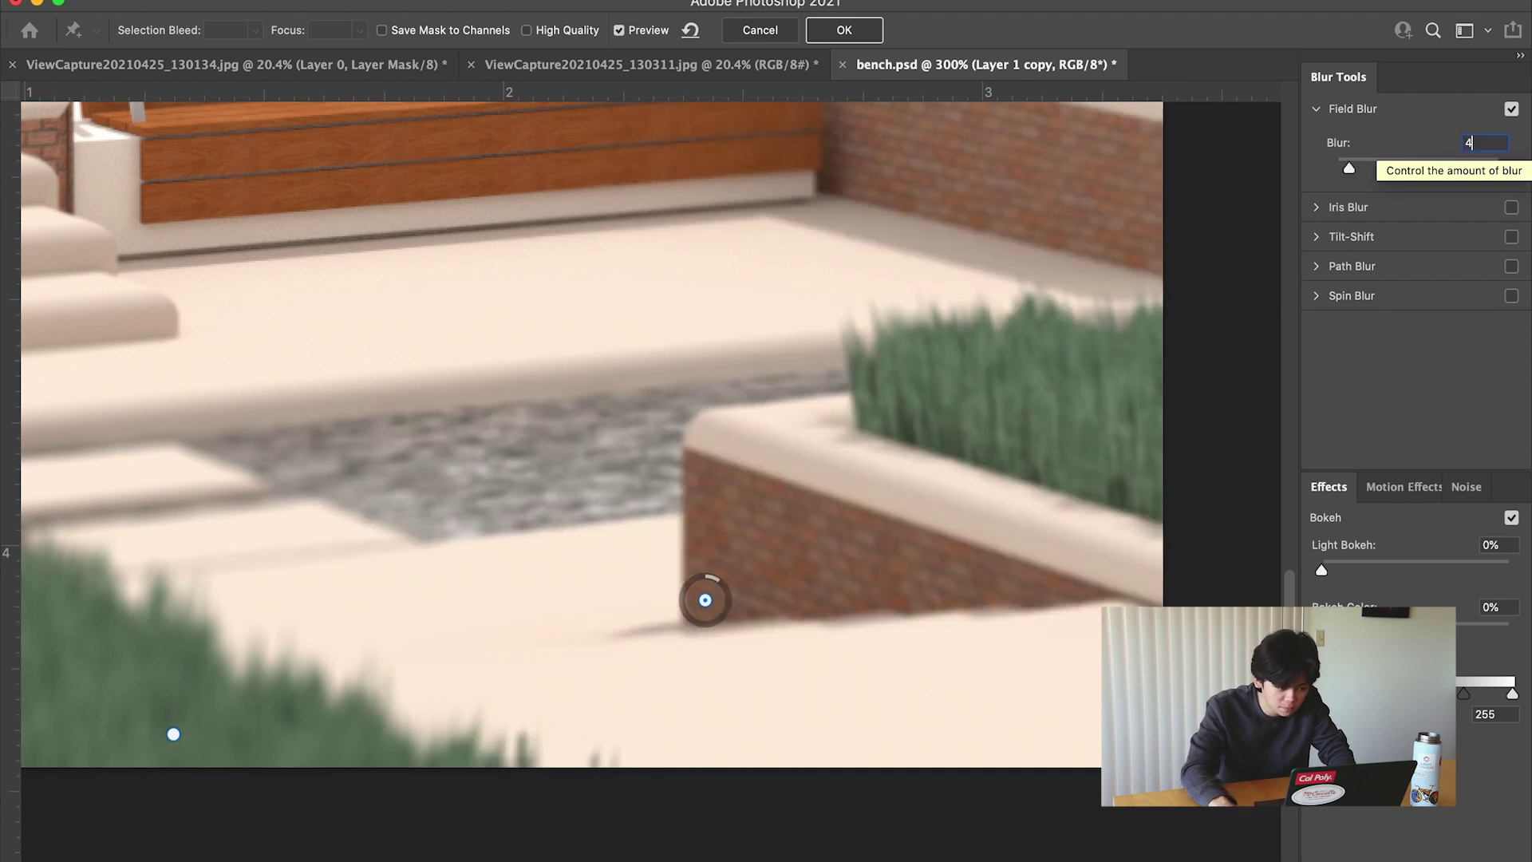
{"action": "left_click", "coordinate": [712, 437]}
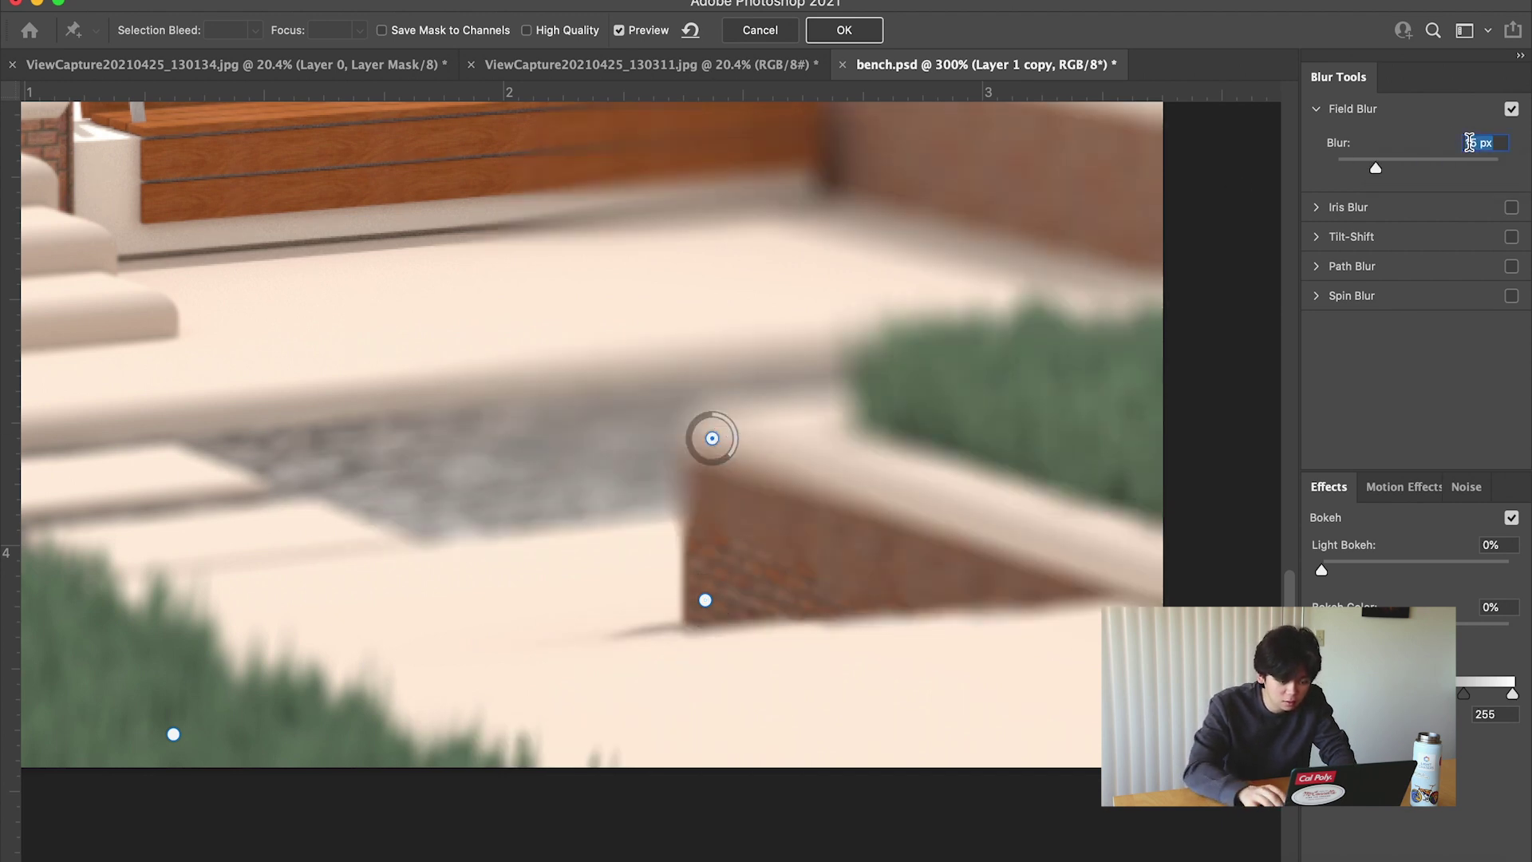
{"action": "type", "text": "4"}
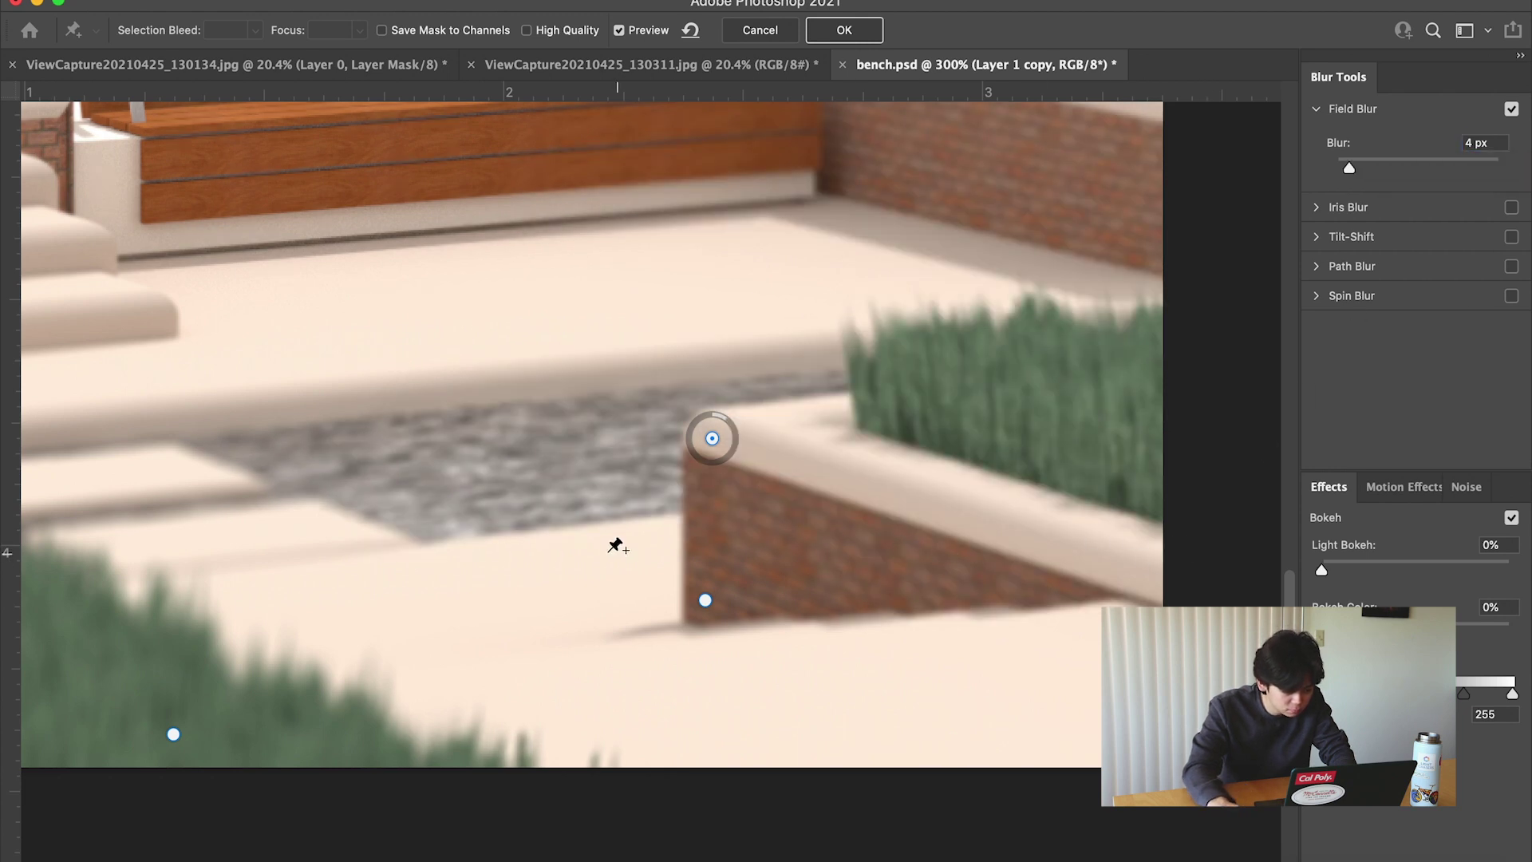
Add a 2 px pin on the paving beside the steps.
{"action": "left_click_drag", "start_coordinate": [411, 473], "coordinate": [795, 432]}
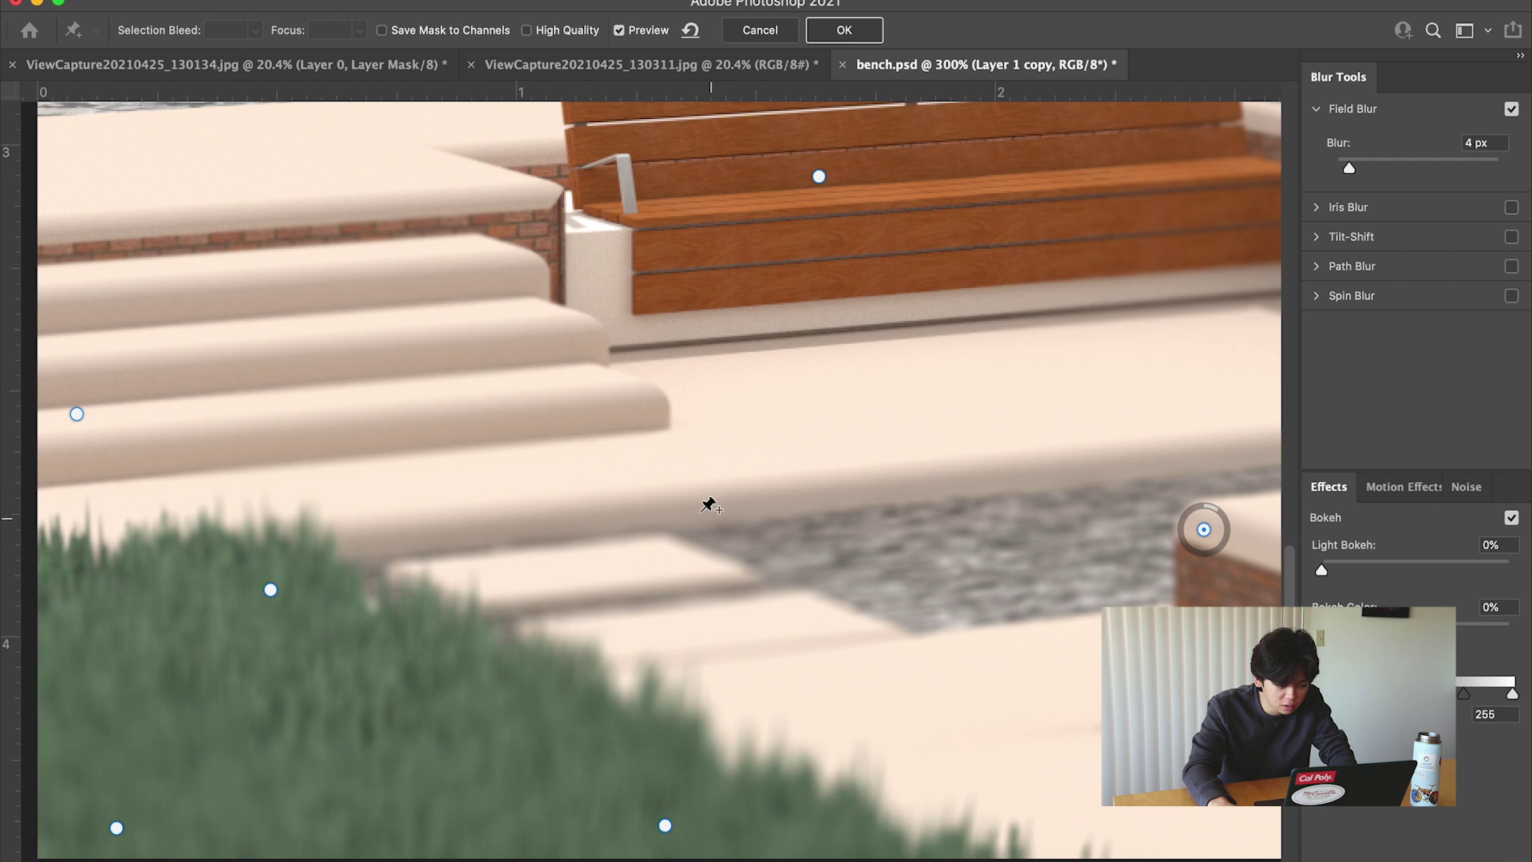
{"action": "left_click", "coordinate": [682, 492]}
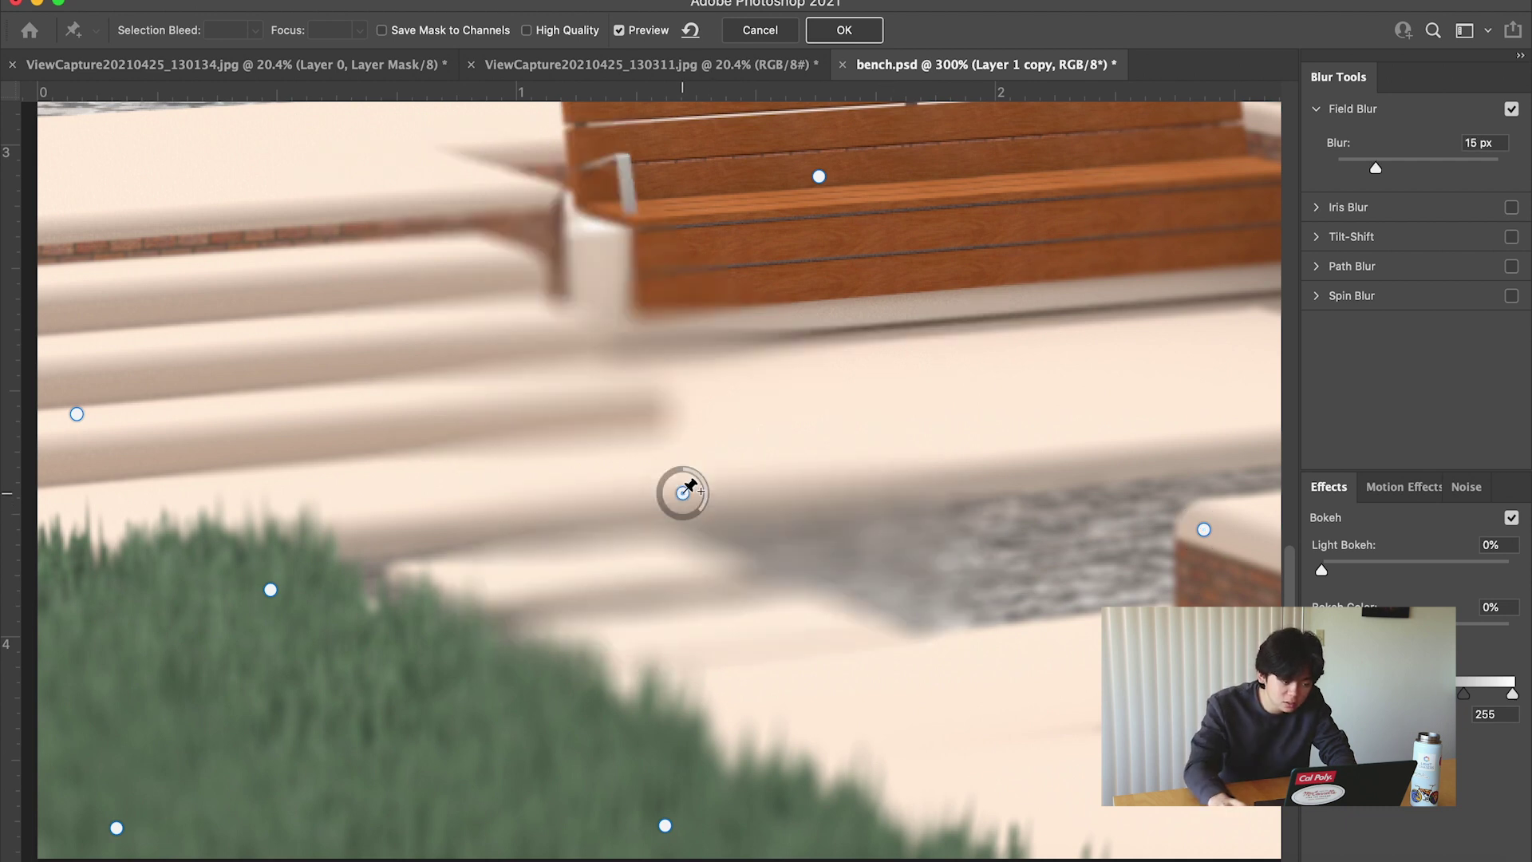
{"action": "left_click", "coordinate": [1477, 144]}
{"action": "type", "text": "3"}
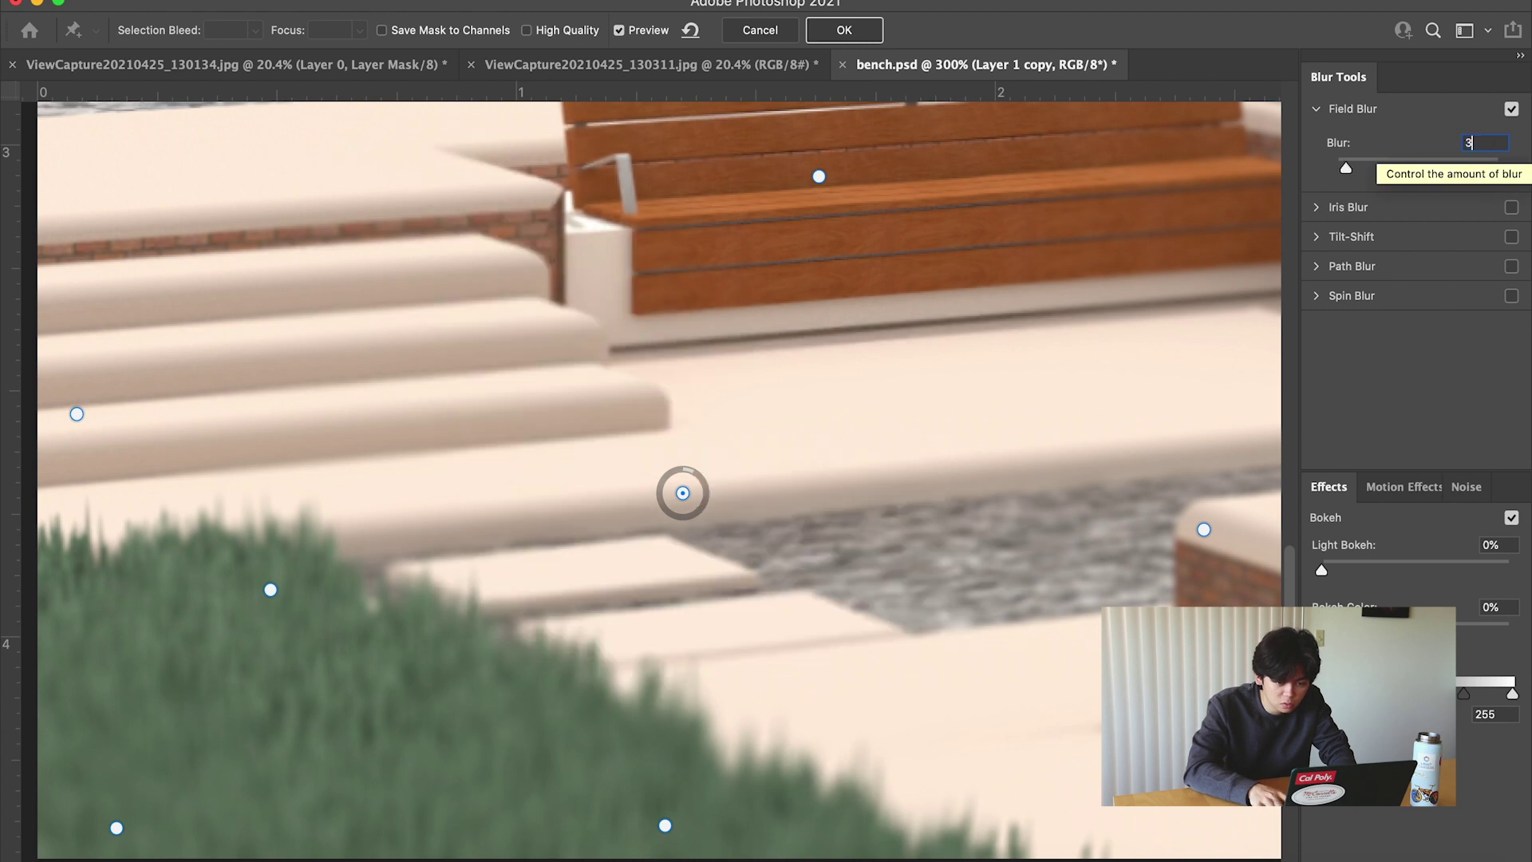
{"action": "key", "text": "BackSpace"}
{"action": "type", "text": "2"}
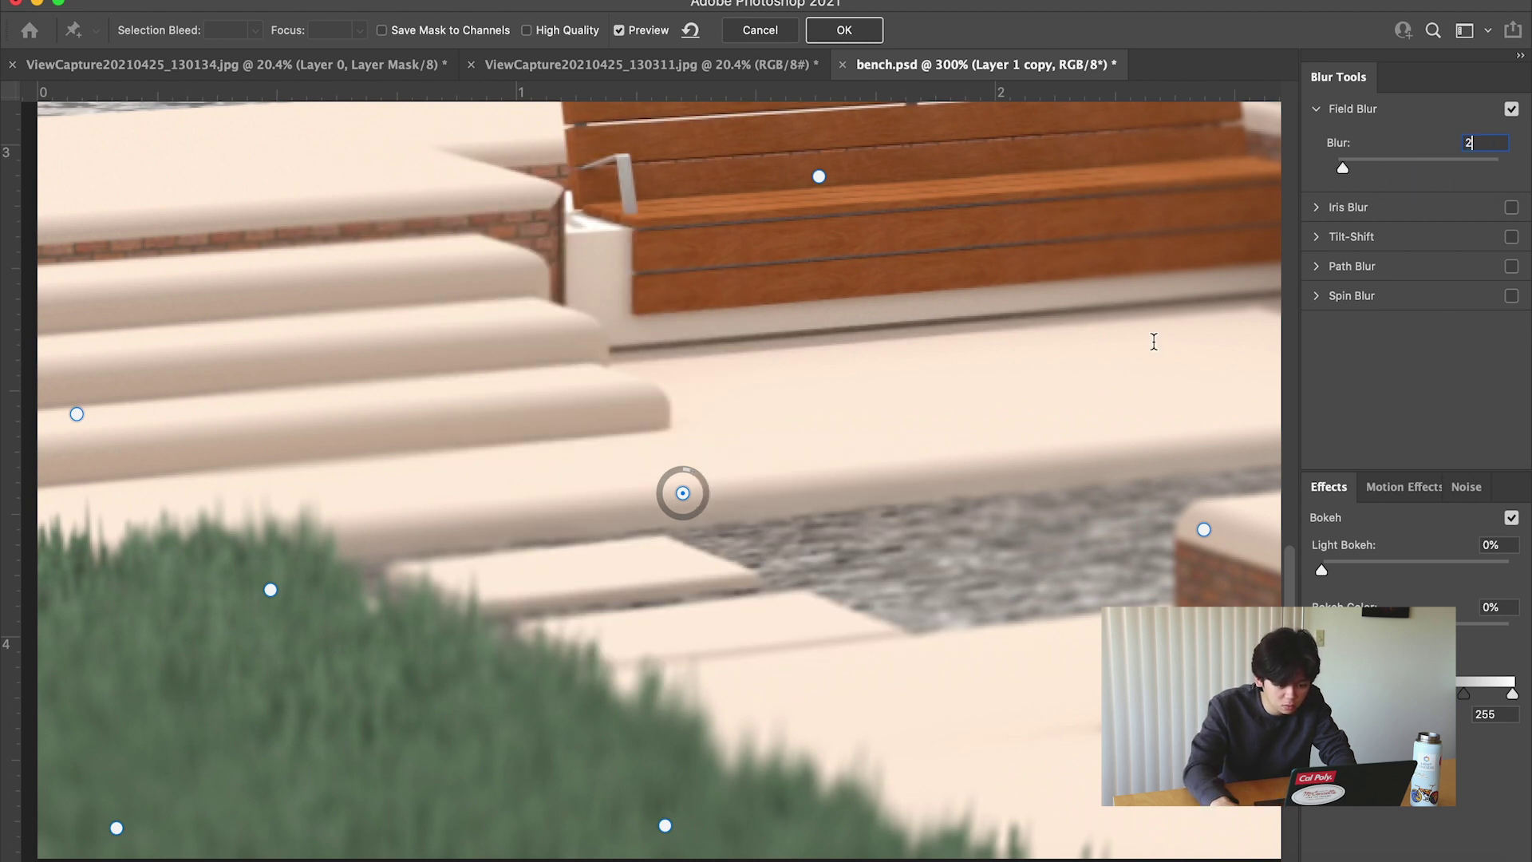
{"action": "left_click_drag", "start_coordinate": [1066, 428], "coordinate": [832, 459]}
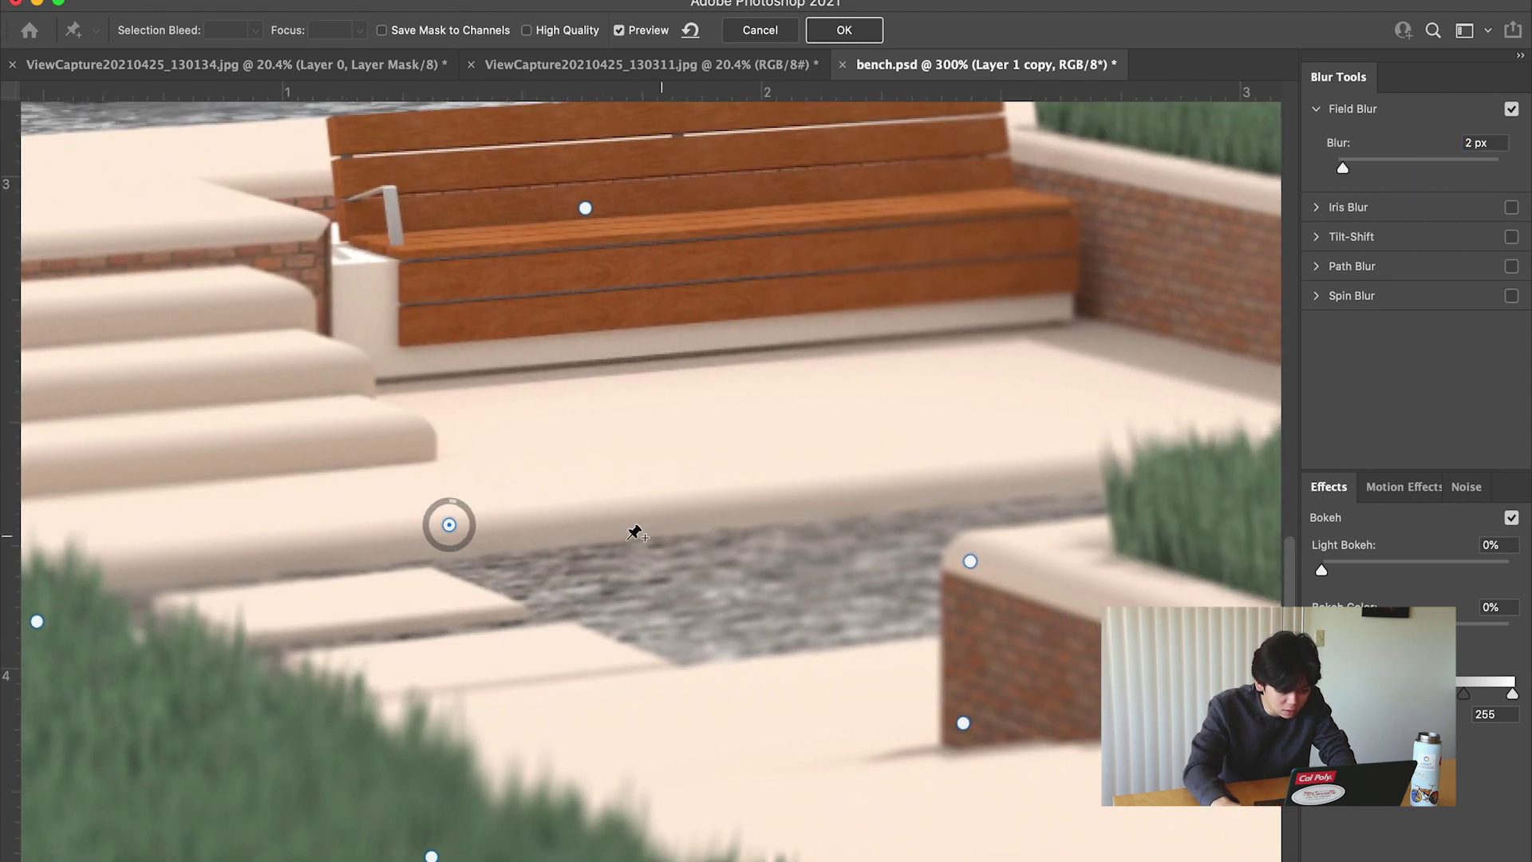
Add 2 px pins on the floor right of the bench and on the paving in front.
{"action": "left_click", "coordinate": [965, 470]}
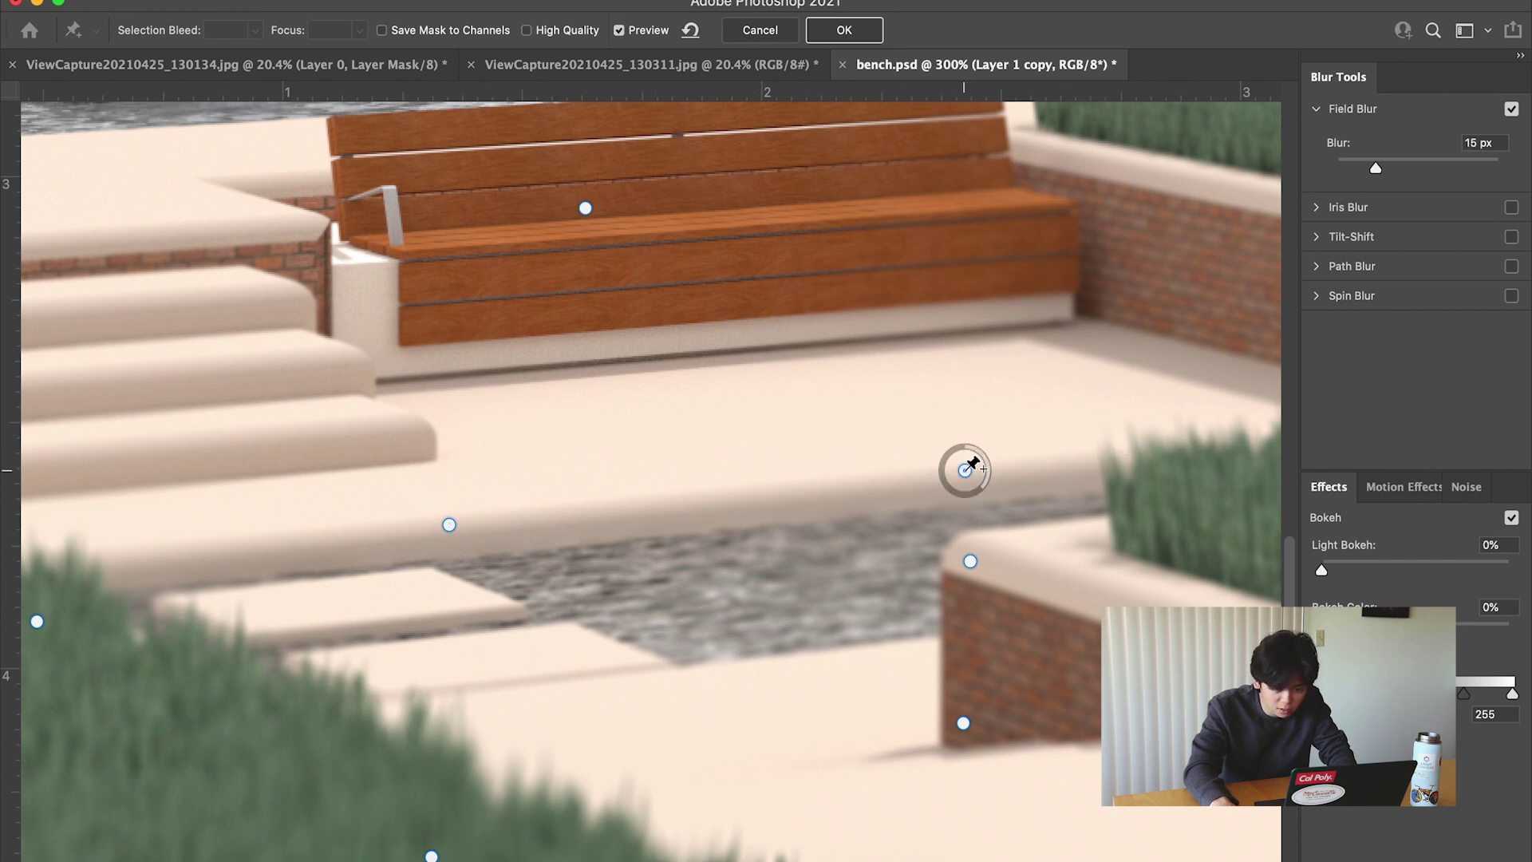
{"action": "double_click", "coordinate": [1470, 143]}
{"action": "type", "text": "2"}
{"action": "key", "text": "Return"}
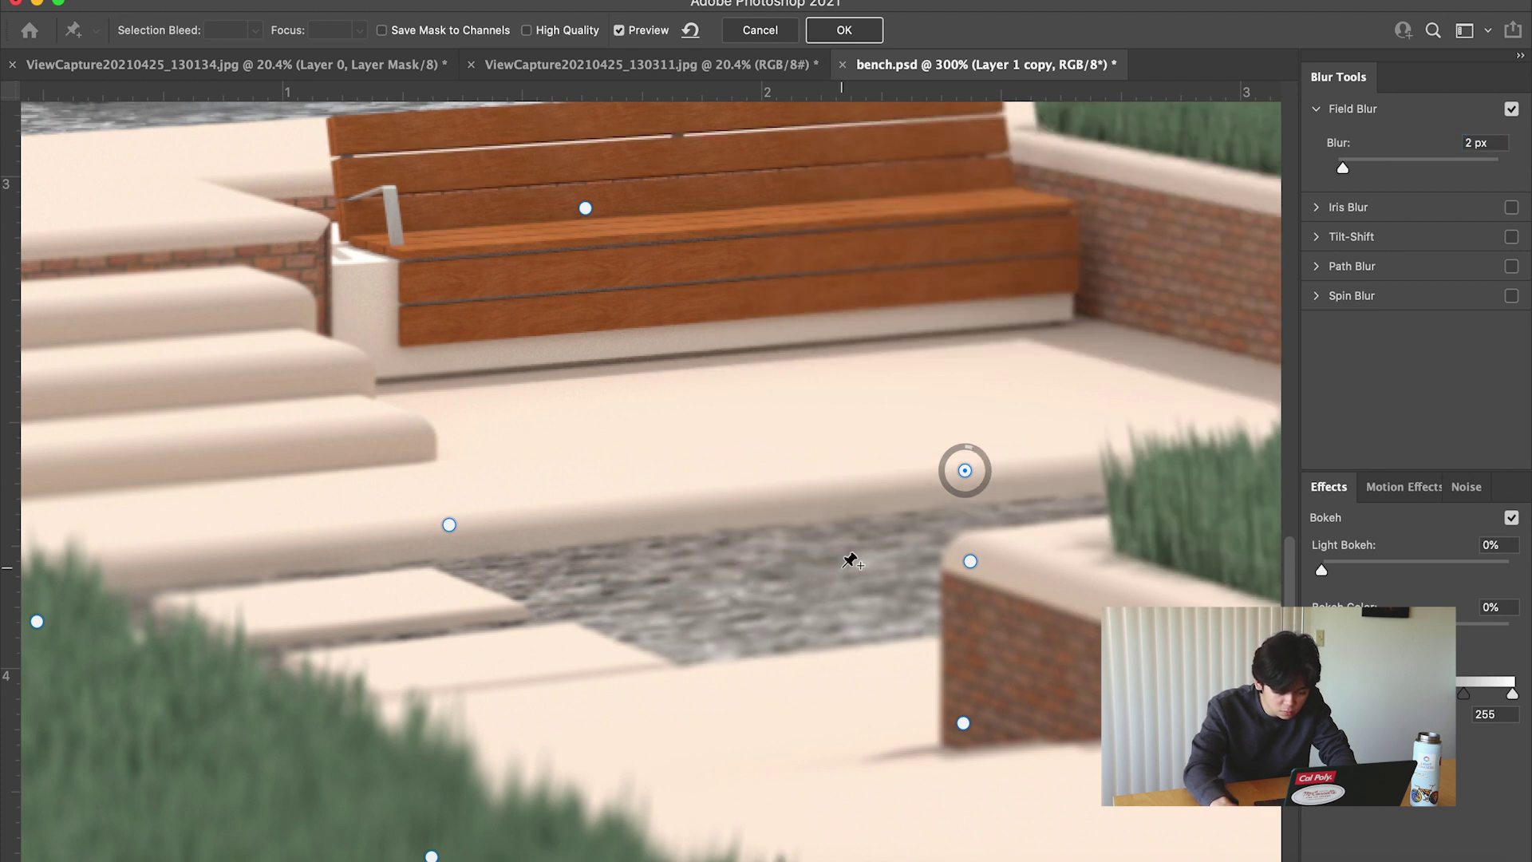
{"action": "scroll", "coordinate": [878, 519], "scroll_direction": "left", "scroll_amount": 2}
{"action": "scroll", "coordinate": [877, 519], "scroll_direction": "up", "scroll_amount": 1}
{"action": "left_click", "coordinate": [761, 529]}
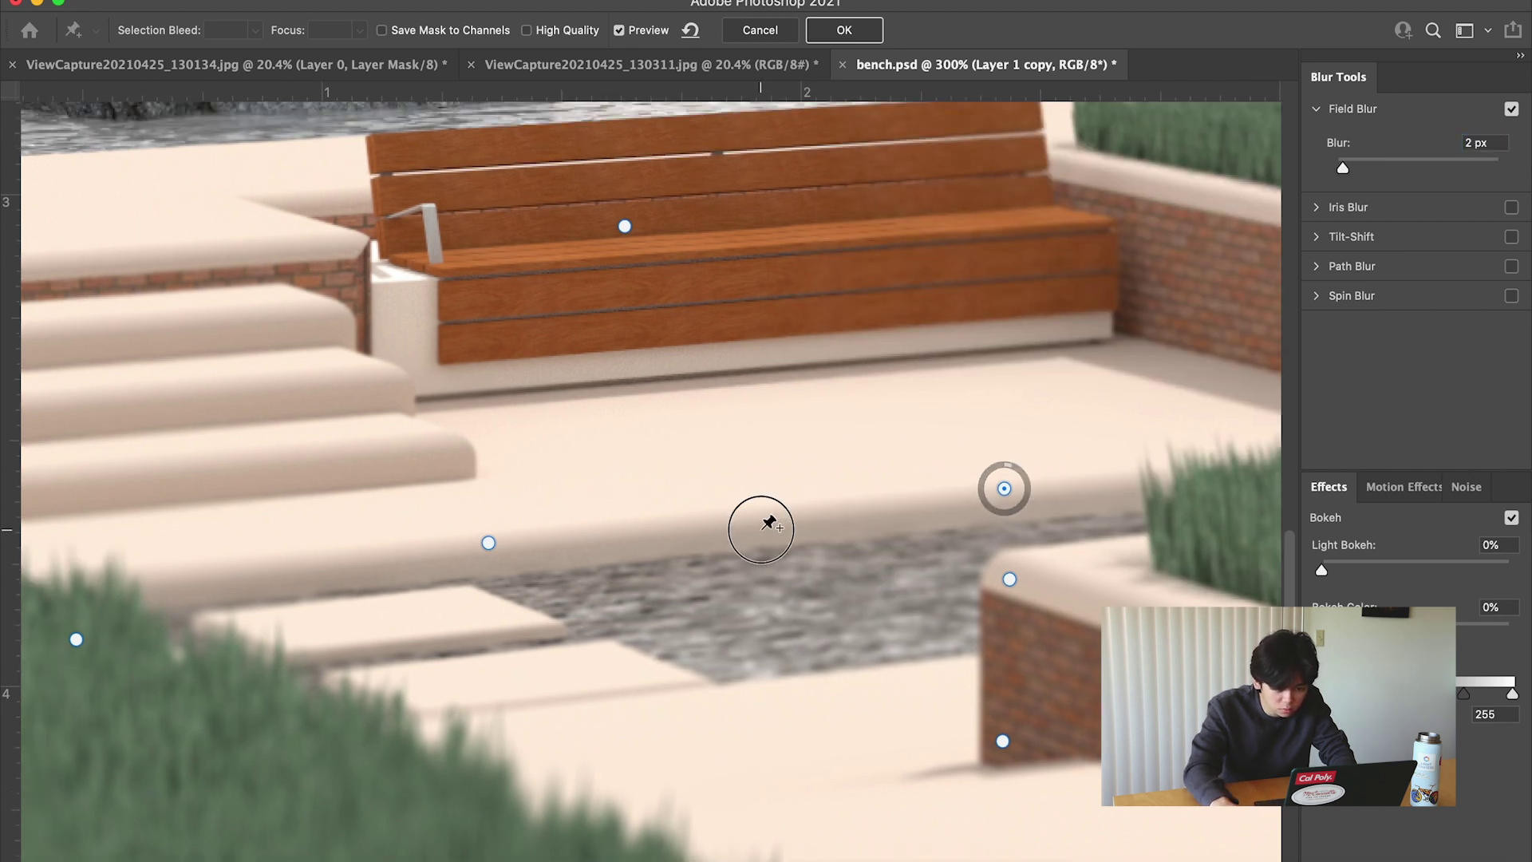
{"action": "double_click", "coordinate": [1469, 143]}
{"action": "type", "text": "2"}
{"action": "key", "text": "Return"}
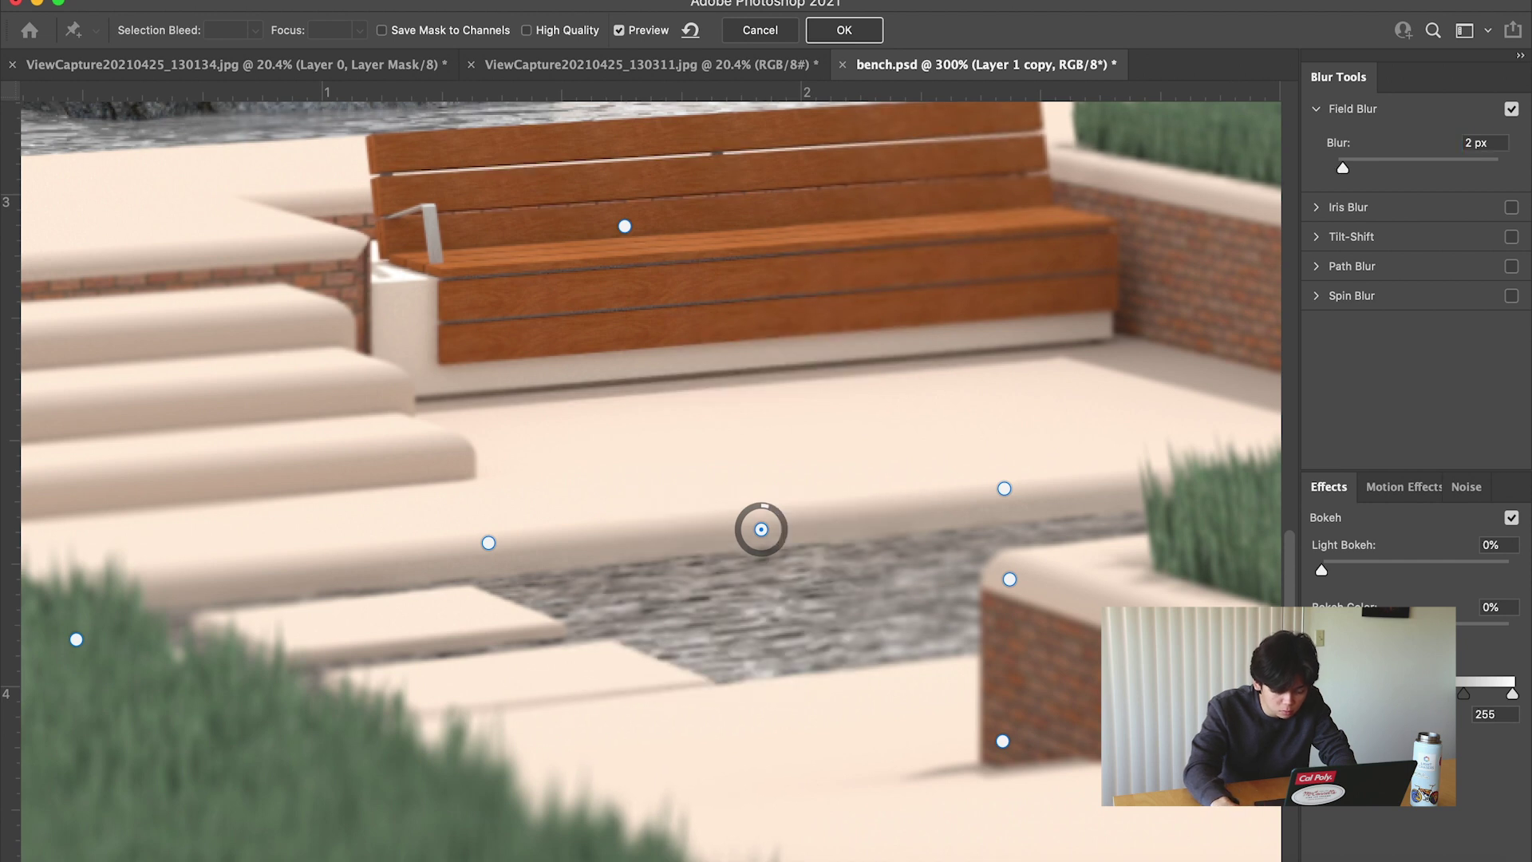
Add another 2 px pin on the paving and move one pin lower.
{"action": "left_click", "coordinate": [911, 573]}
{"action": "left_click", "coordinate": [1464, 148]}
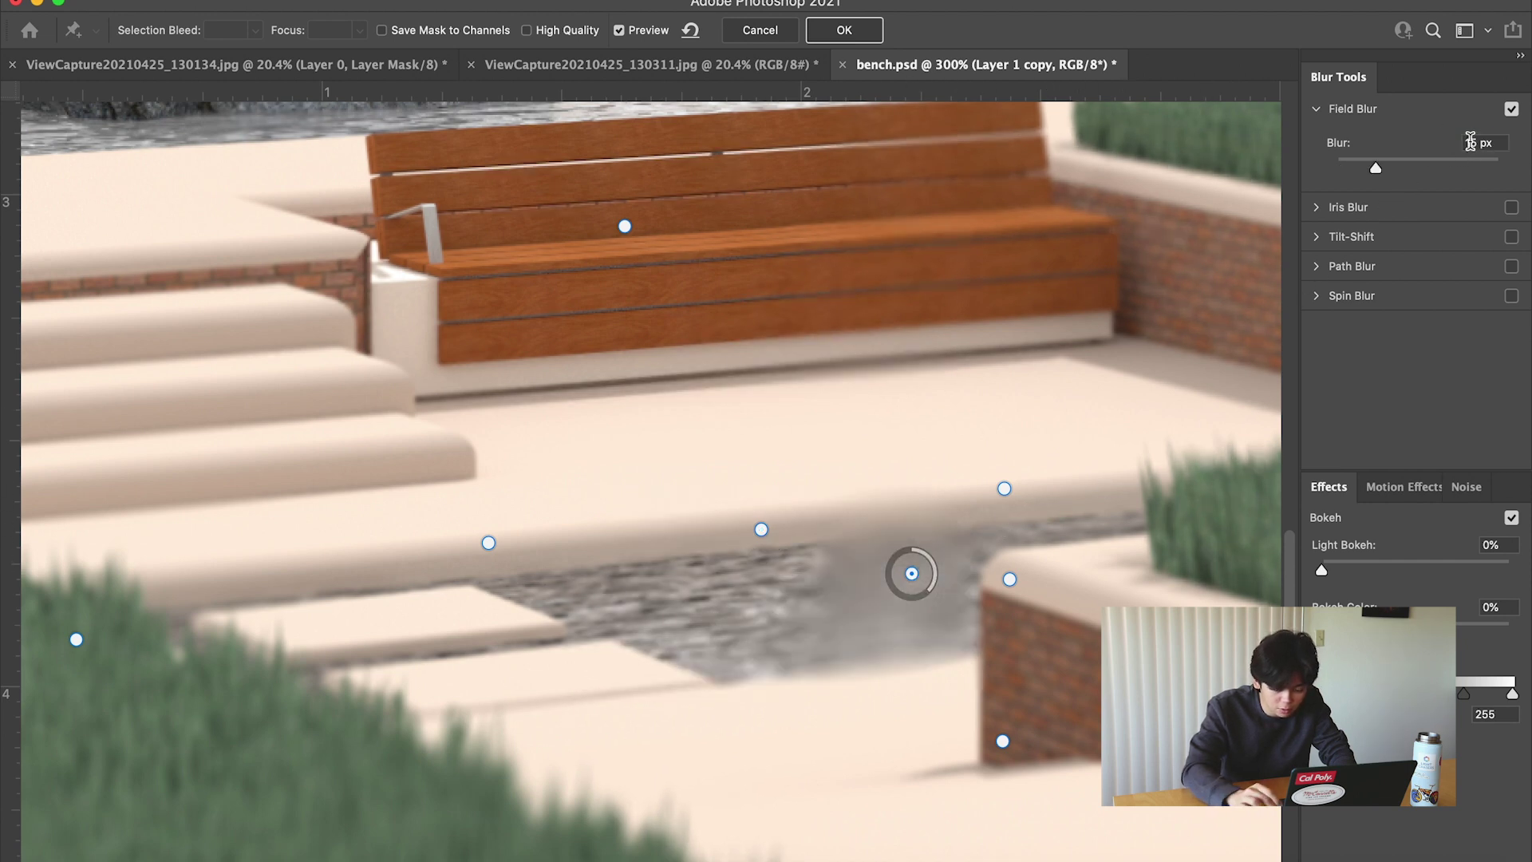
{"action": "type", "text": "2"}
{"action": "key", "text": "Return"}
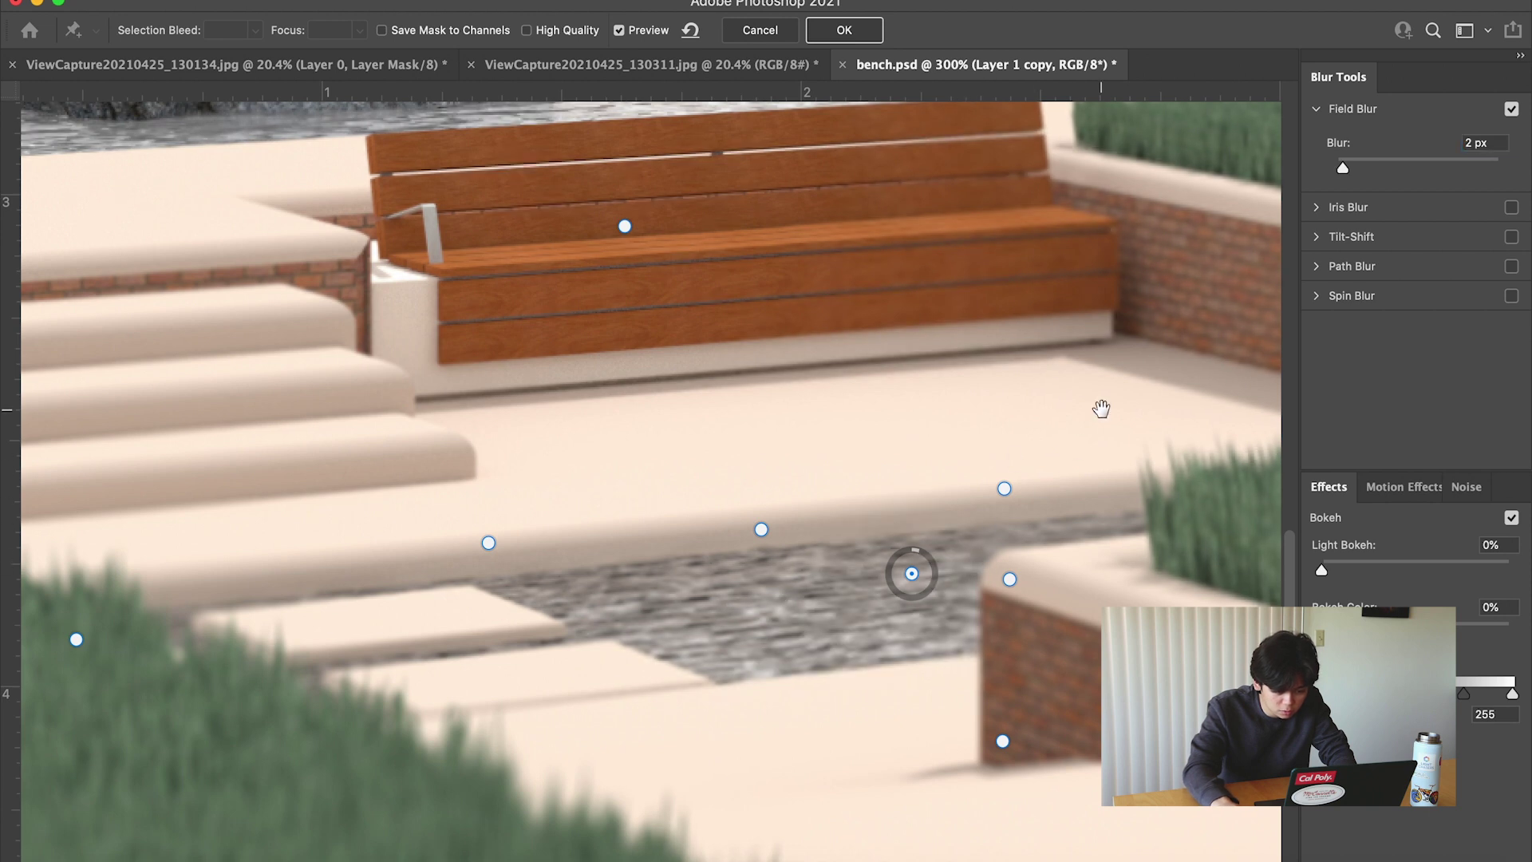
{"action": "left_click_drag", "start_coordinate": [1101, 410], "coordinate": [947, 455]}
{"action": "left_click_drag", "start_coordinate": [875, 536], "coordinate": [874, 568]}
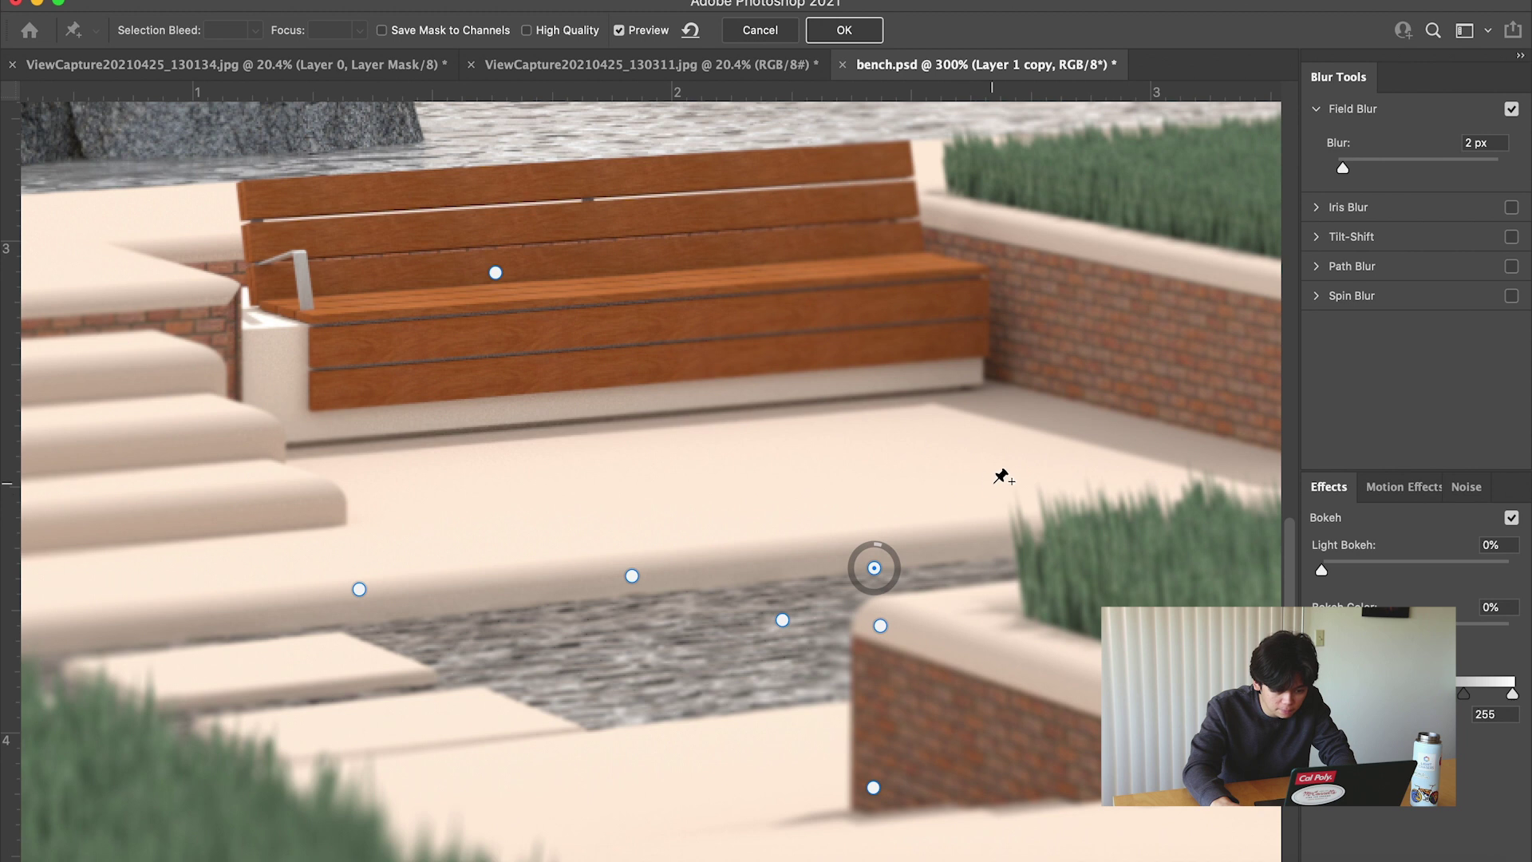
{"action": "left_click_drag", "start_coordinate": [932, 483], "coordinate": [800, 499]}
{"action": "left_click_drag", "start_coordinate": [951, 343], "coordinate": [870, 492]}
{"action": "left_click_drag", "start_coordinate": [879, 434], "coordinate": [862, 523]}
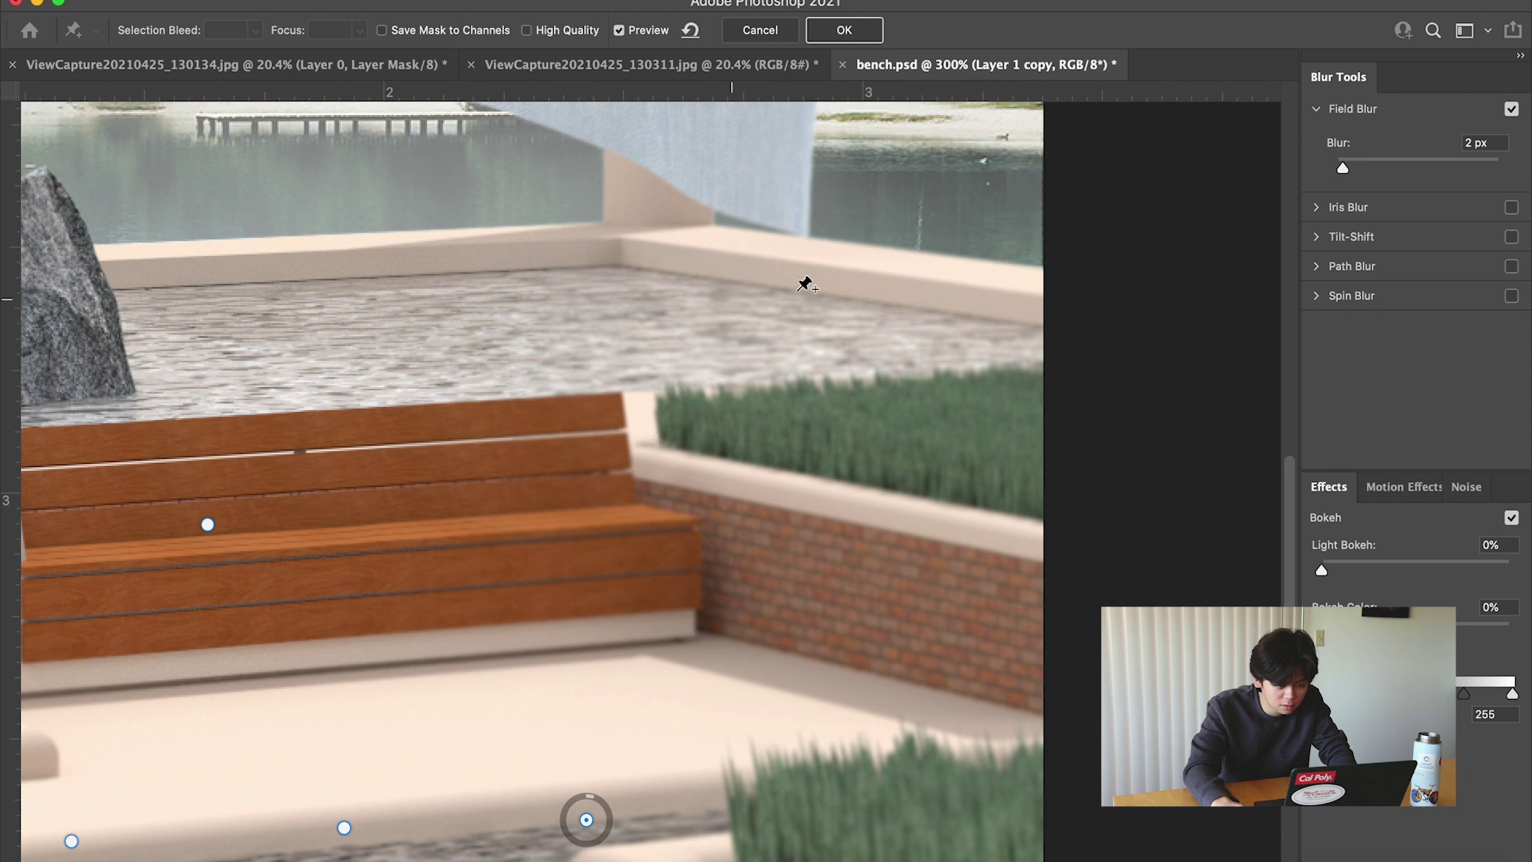
Add a 0 px pin on the brick planter wall.
{"action": "scroll", "coordinate": [804, 284], "scroll_direction": "up", "scroll_amount": 5}
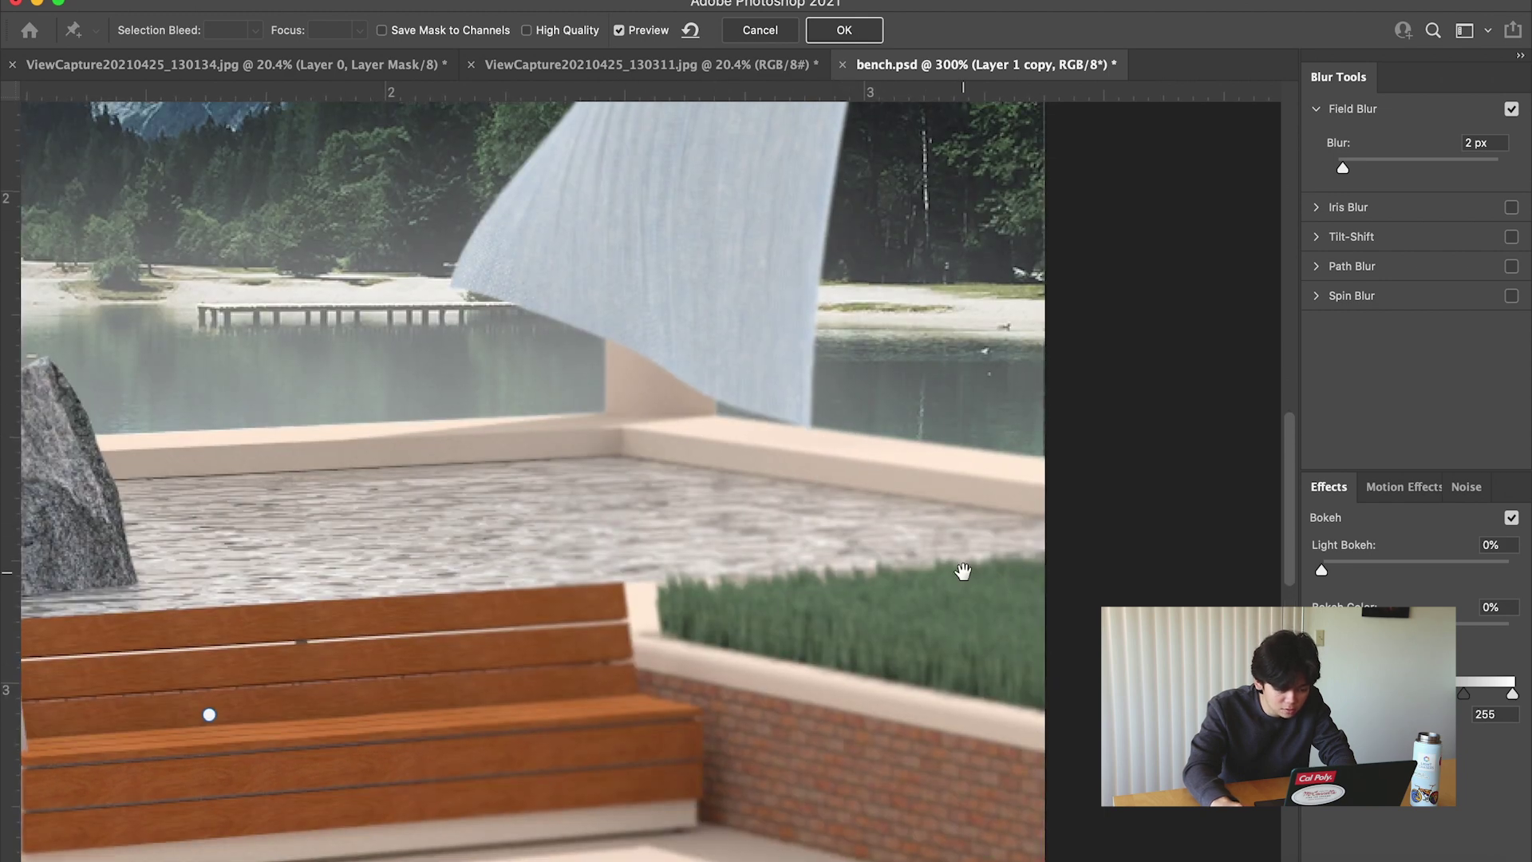
{"action": "scroll", "coordinate": [973, 564], "scroll_direction": "down", "scroll_amount": 5}
{"action": "left_click", "coordinate": [859, 591]}
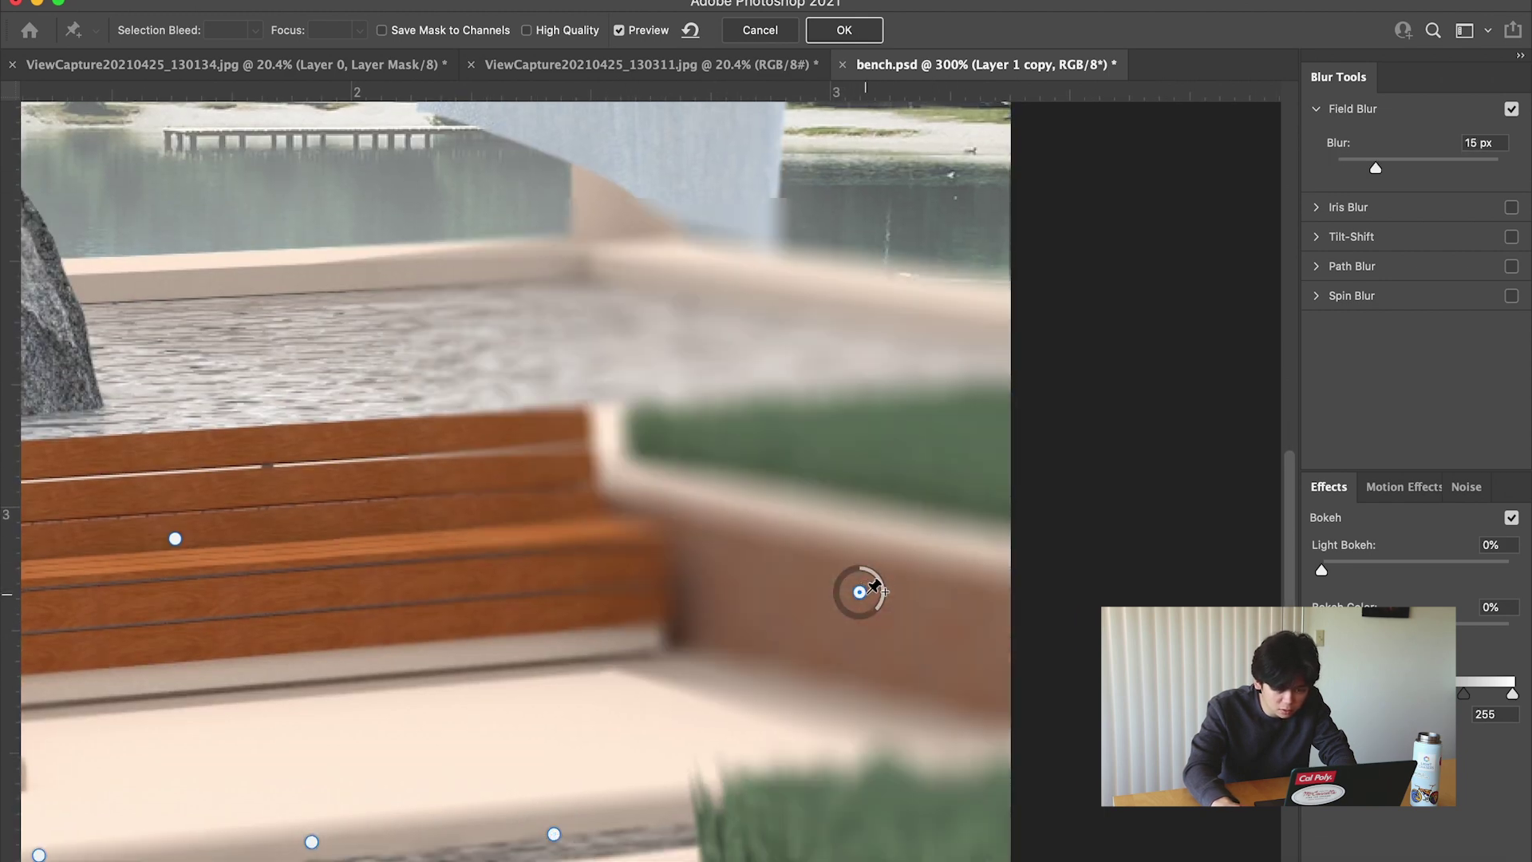
{"action": "left_click", "coordinate": [1477, 143]}
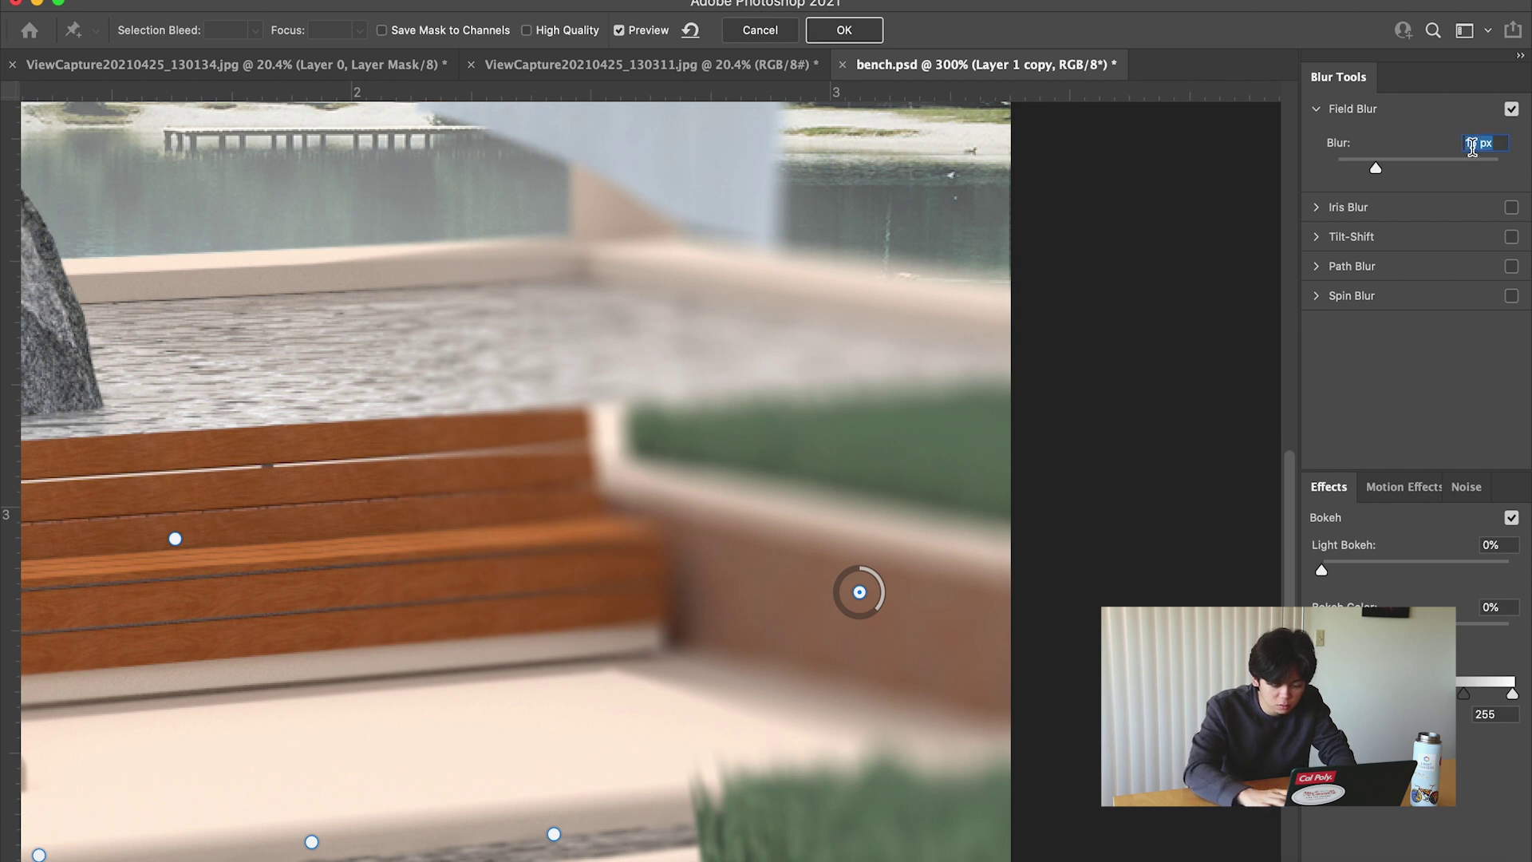
{"action": "type", "text": "0"}
{"action": "key", "text": "Return"}
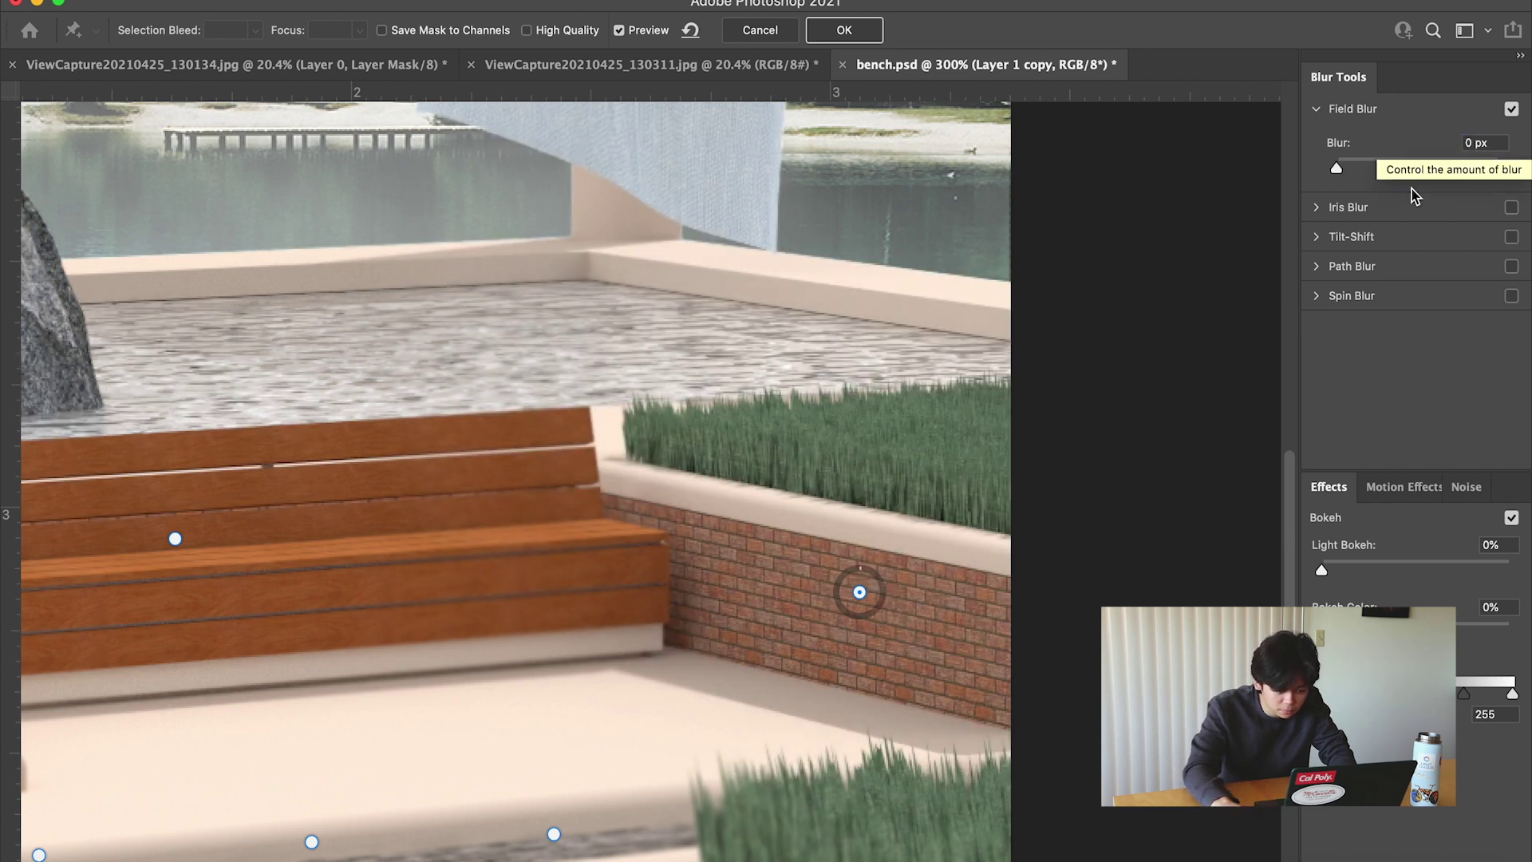
Add a 0 px pin on the bench seat and fit the image on screen.
{"action": "left_click_drag", "start_coordinate": [871, 423], "coordinate": [872, 475]}
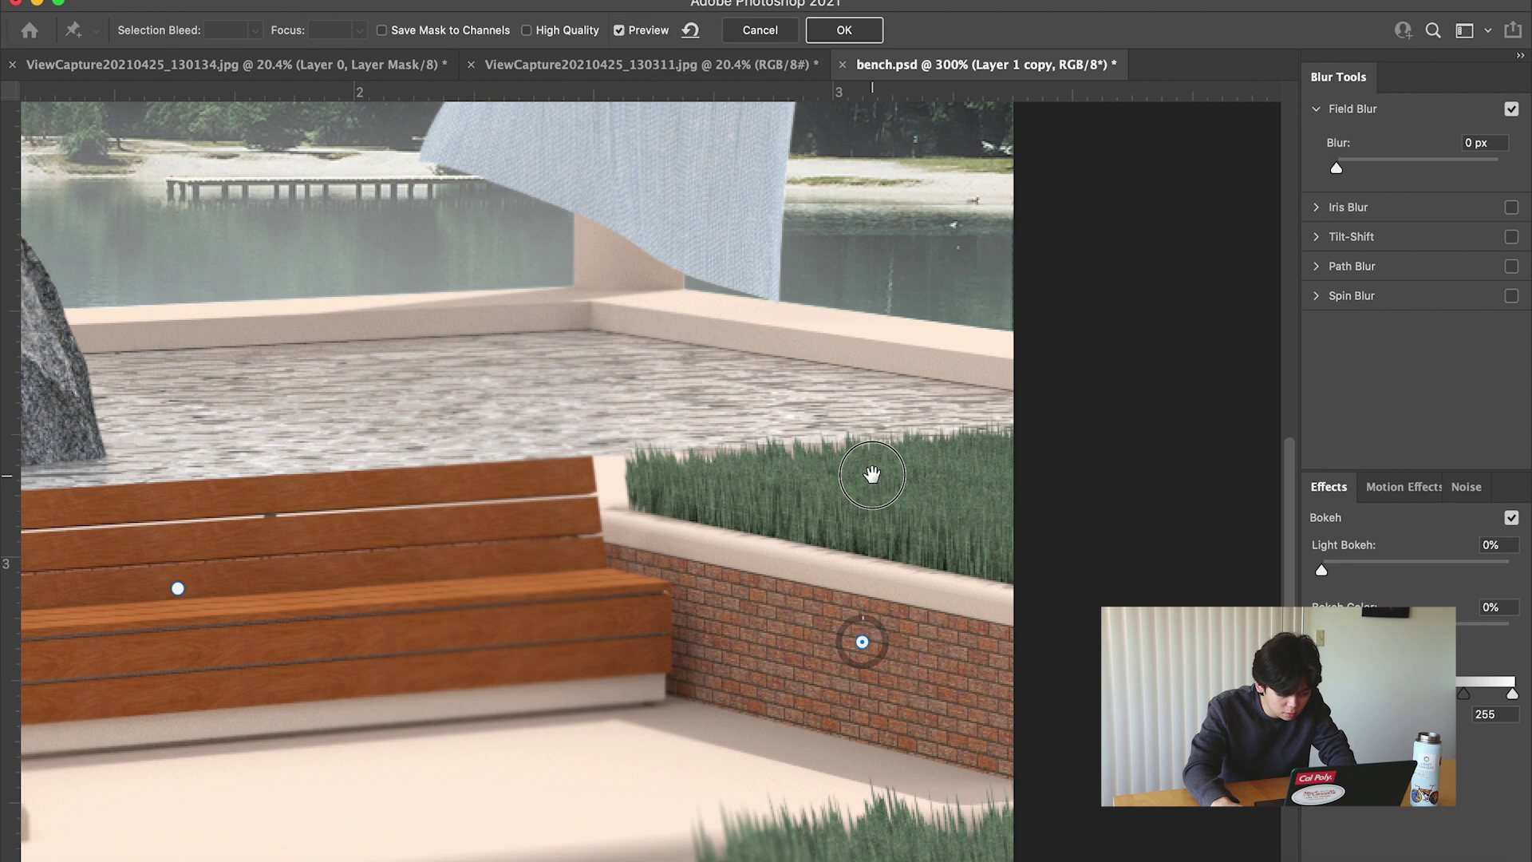
{"action": "left_click", "coordinate": [587, 649]}
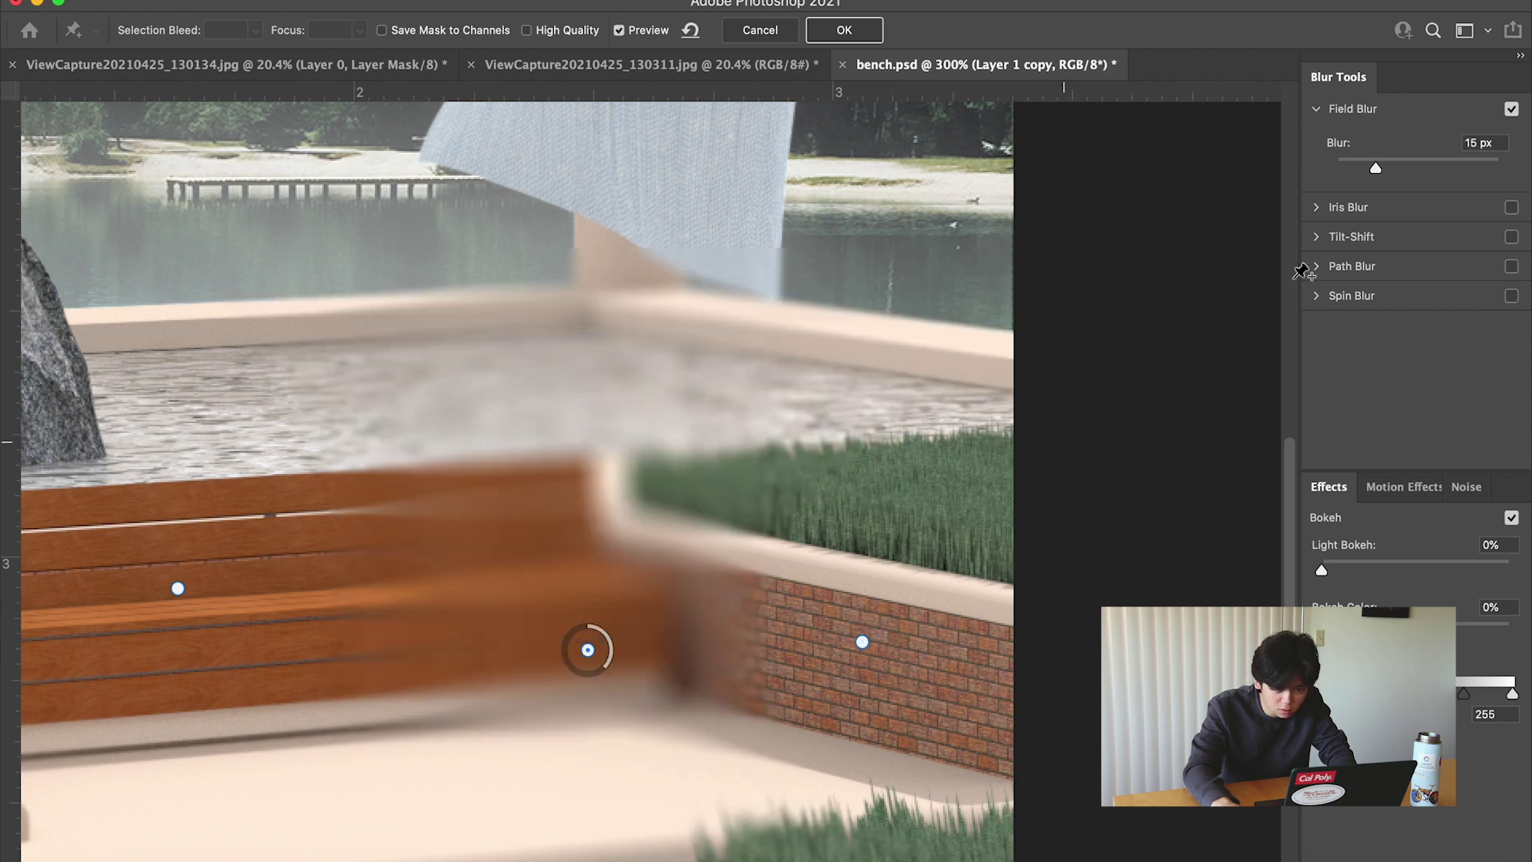
{"action": "double_click", "coordinate": [1475, 144]}
{"action": "type", "text": "0"}
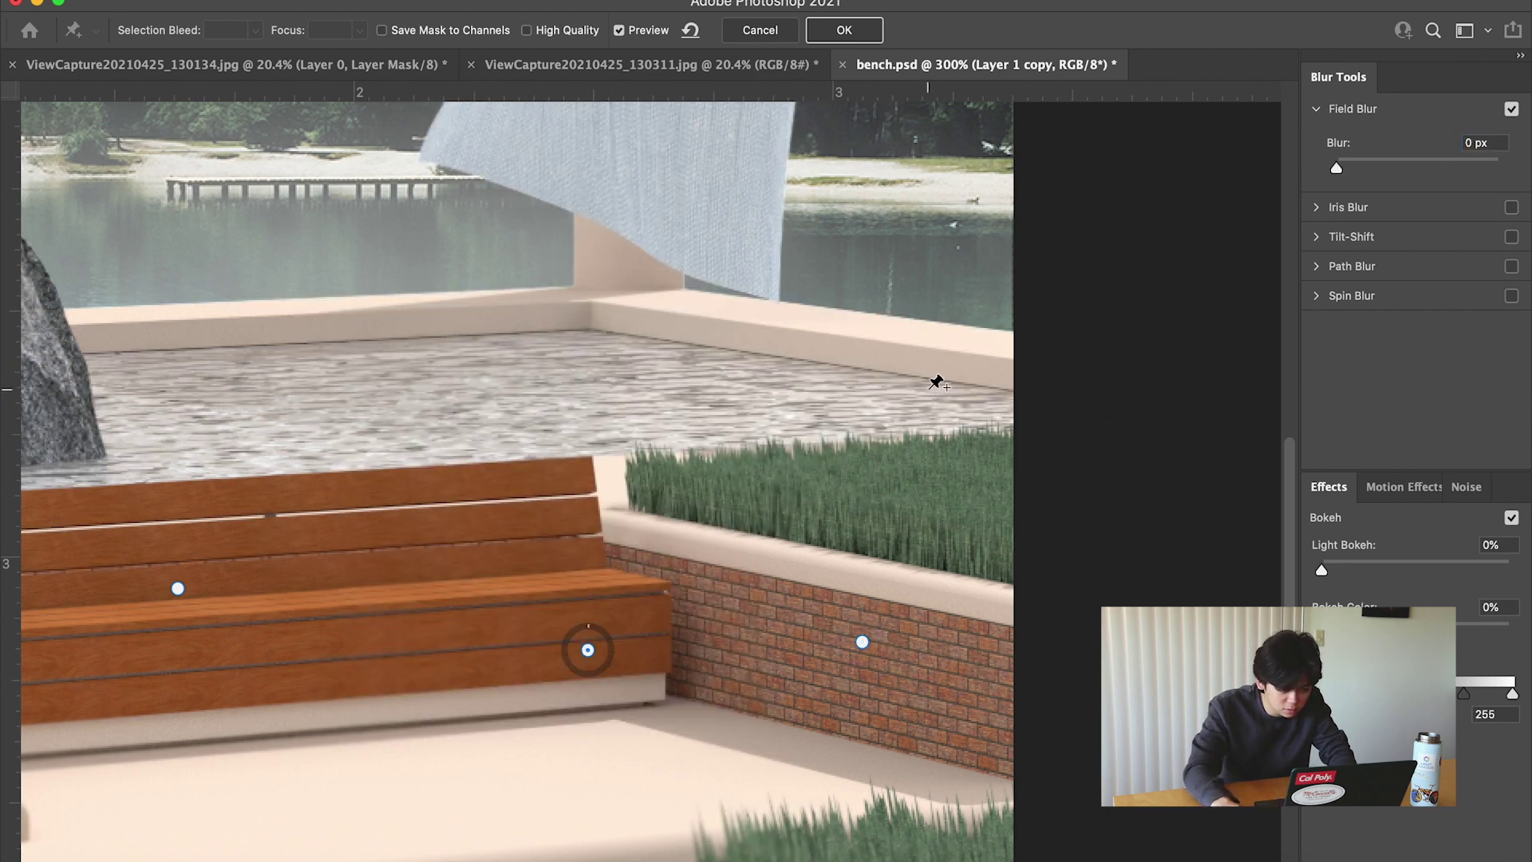
{"action": "key", "text": "super+0"}
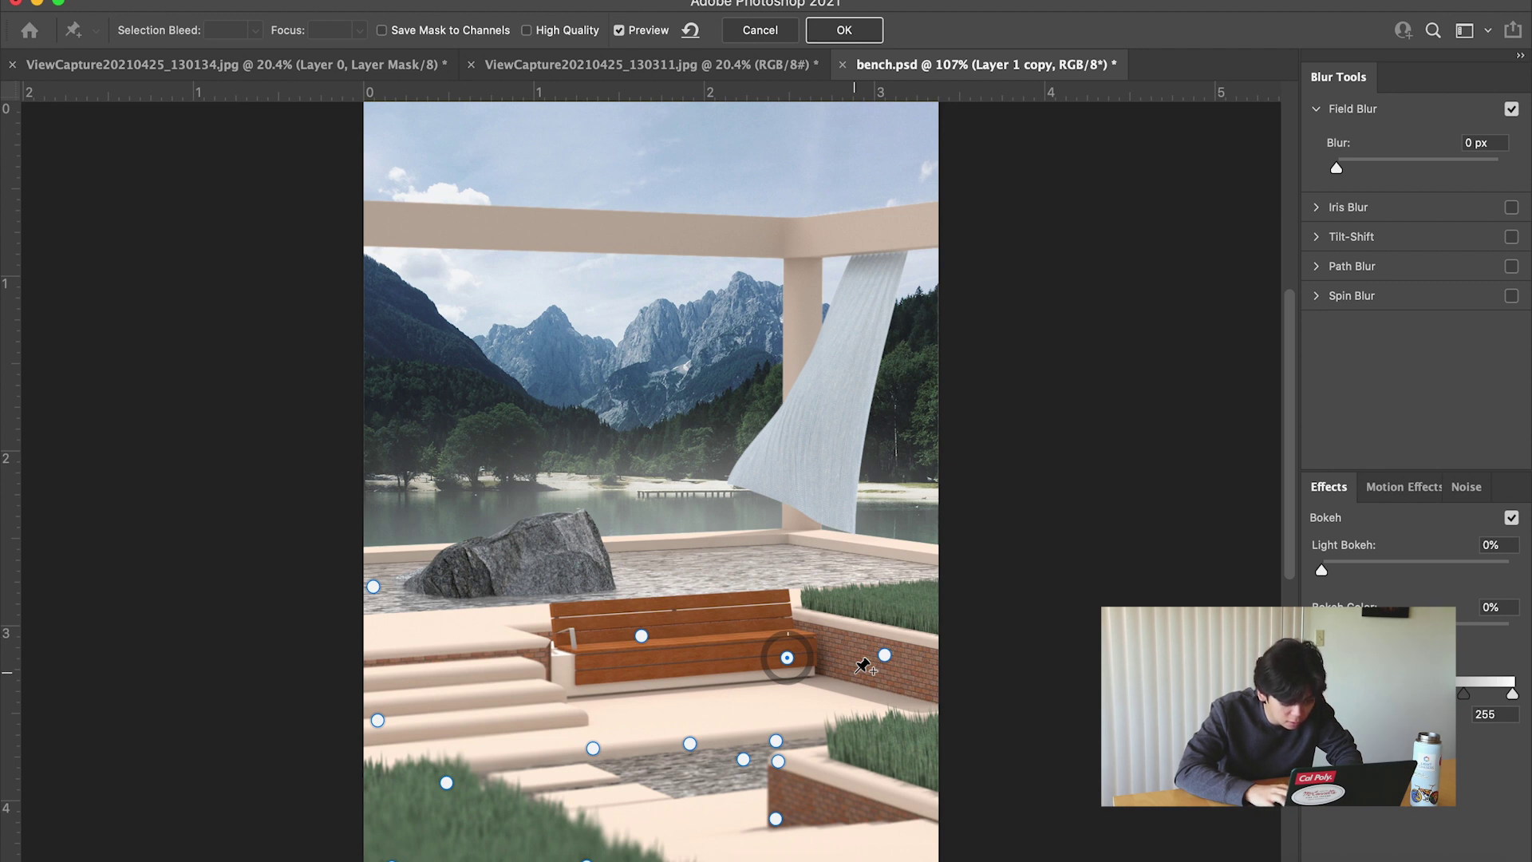
Apply the Field Blur, then make Layer 1 visible and move it above the background group.
{"action": "left_click", "coordinate": [844, 30]}
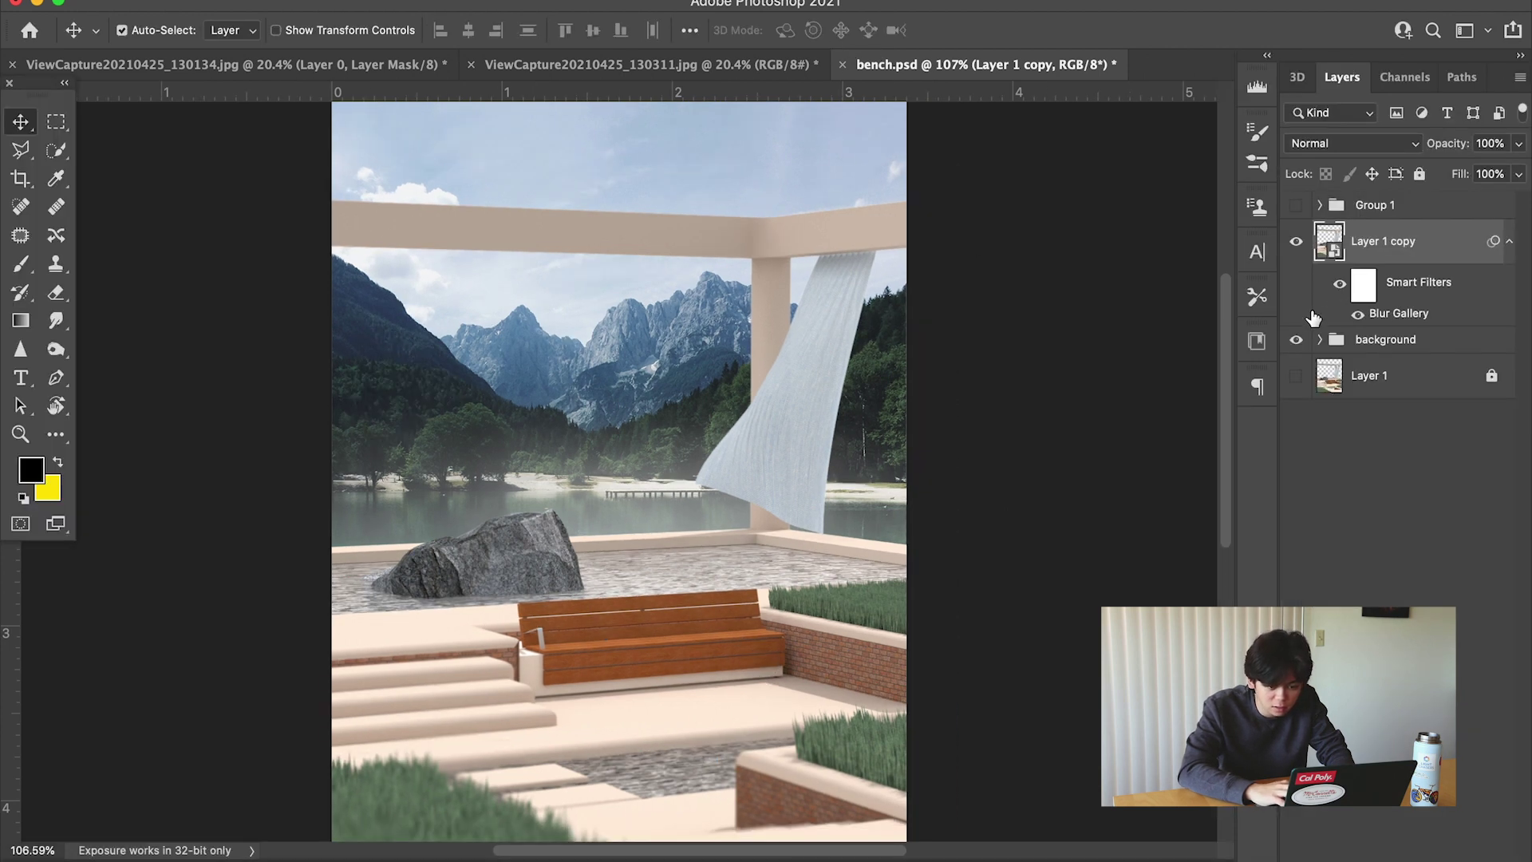
{"action": "left_click", "coordinate": [1288, 387]}
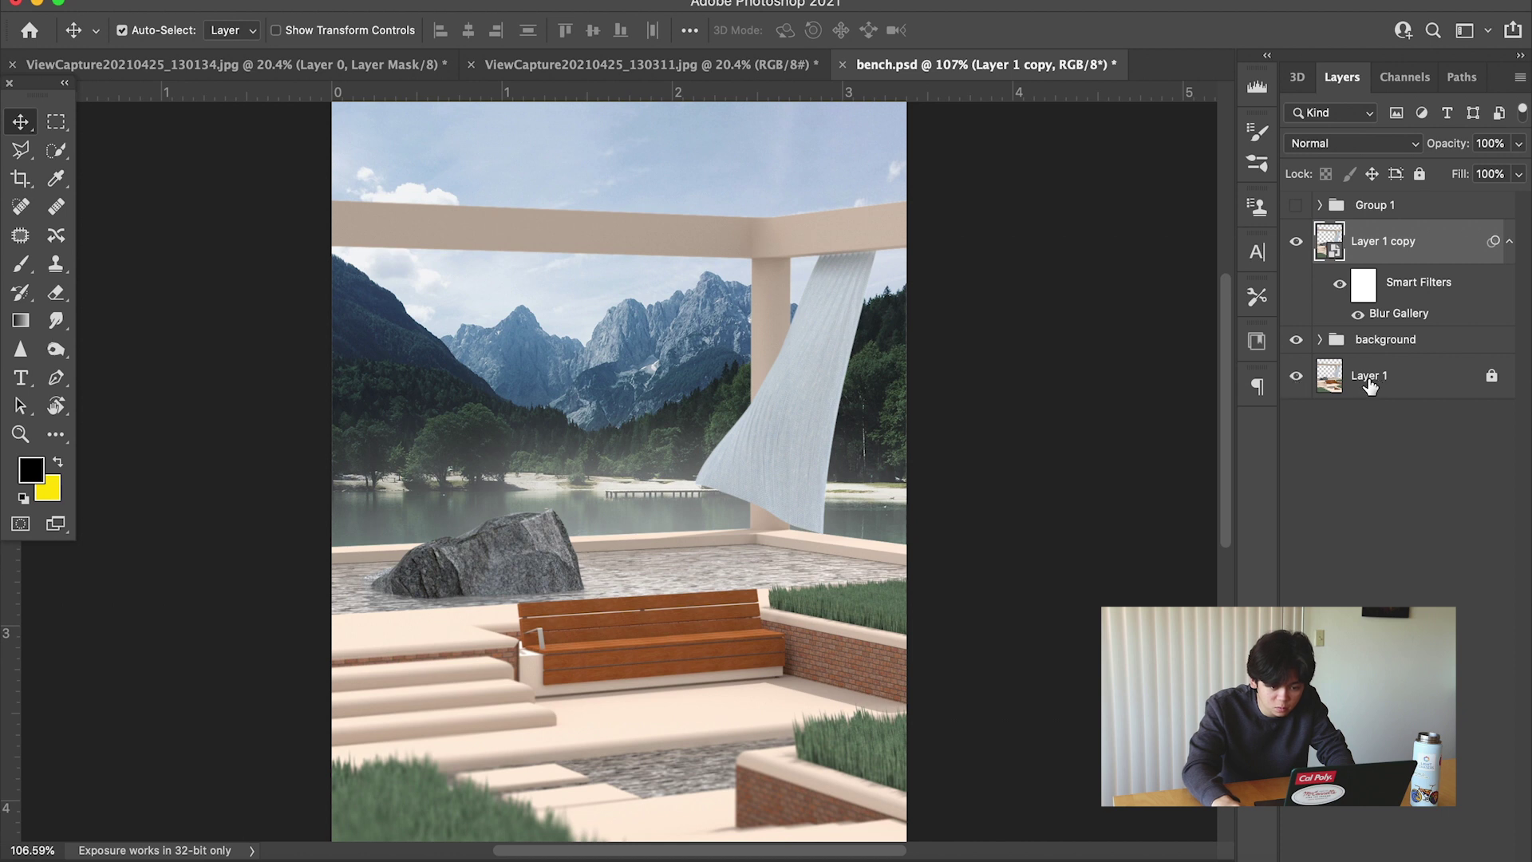
{"action": "left_click_drag", "start_coordinate": [1369, 385], "coordinate": [1323, 341]}
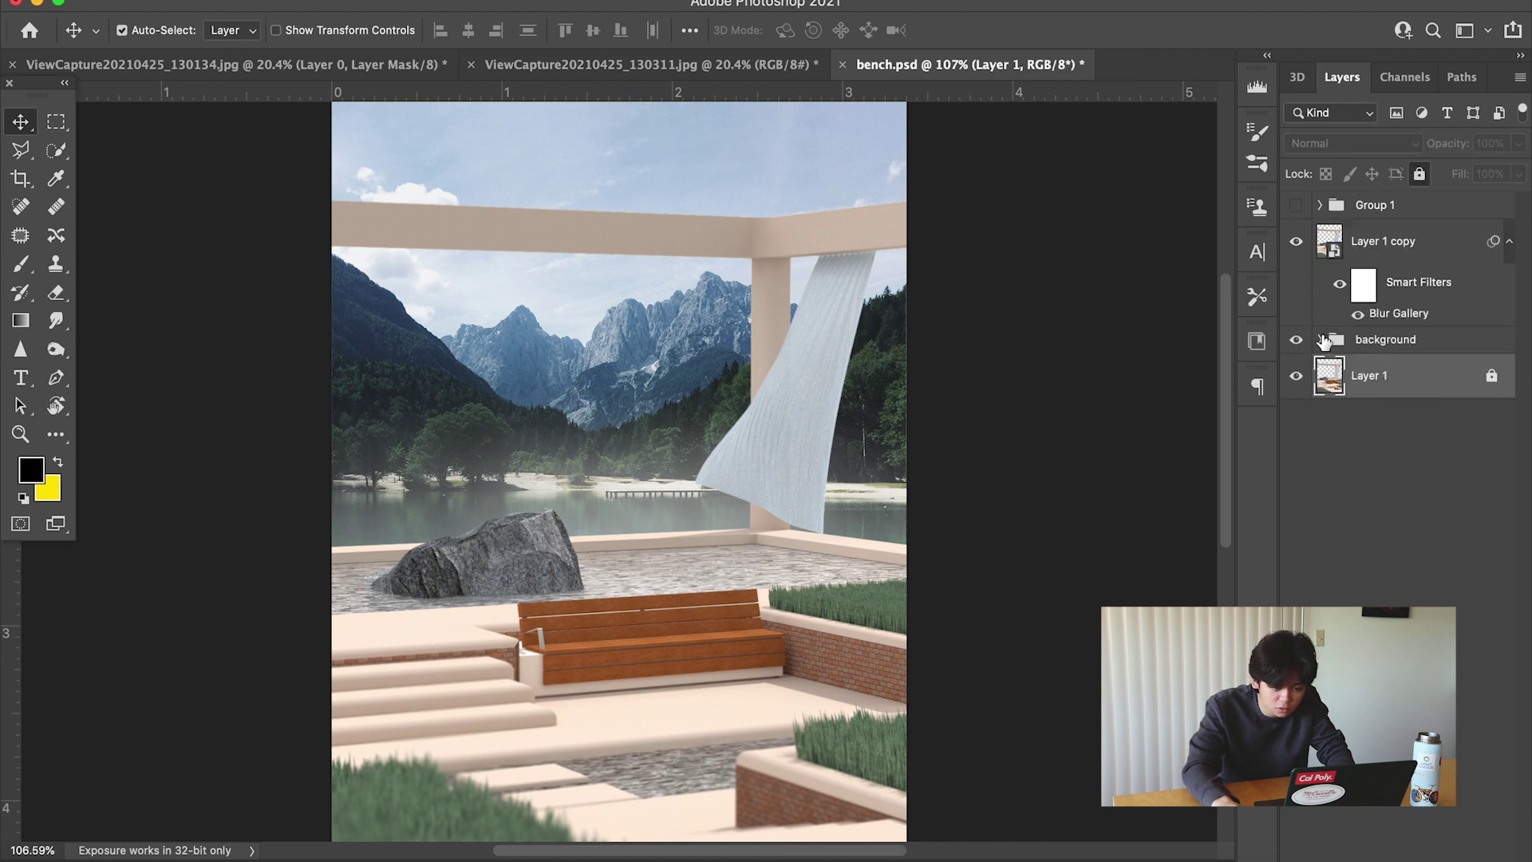
{"action": "key", "text": "super+bracketright"}
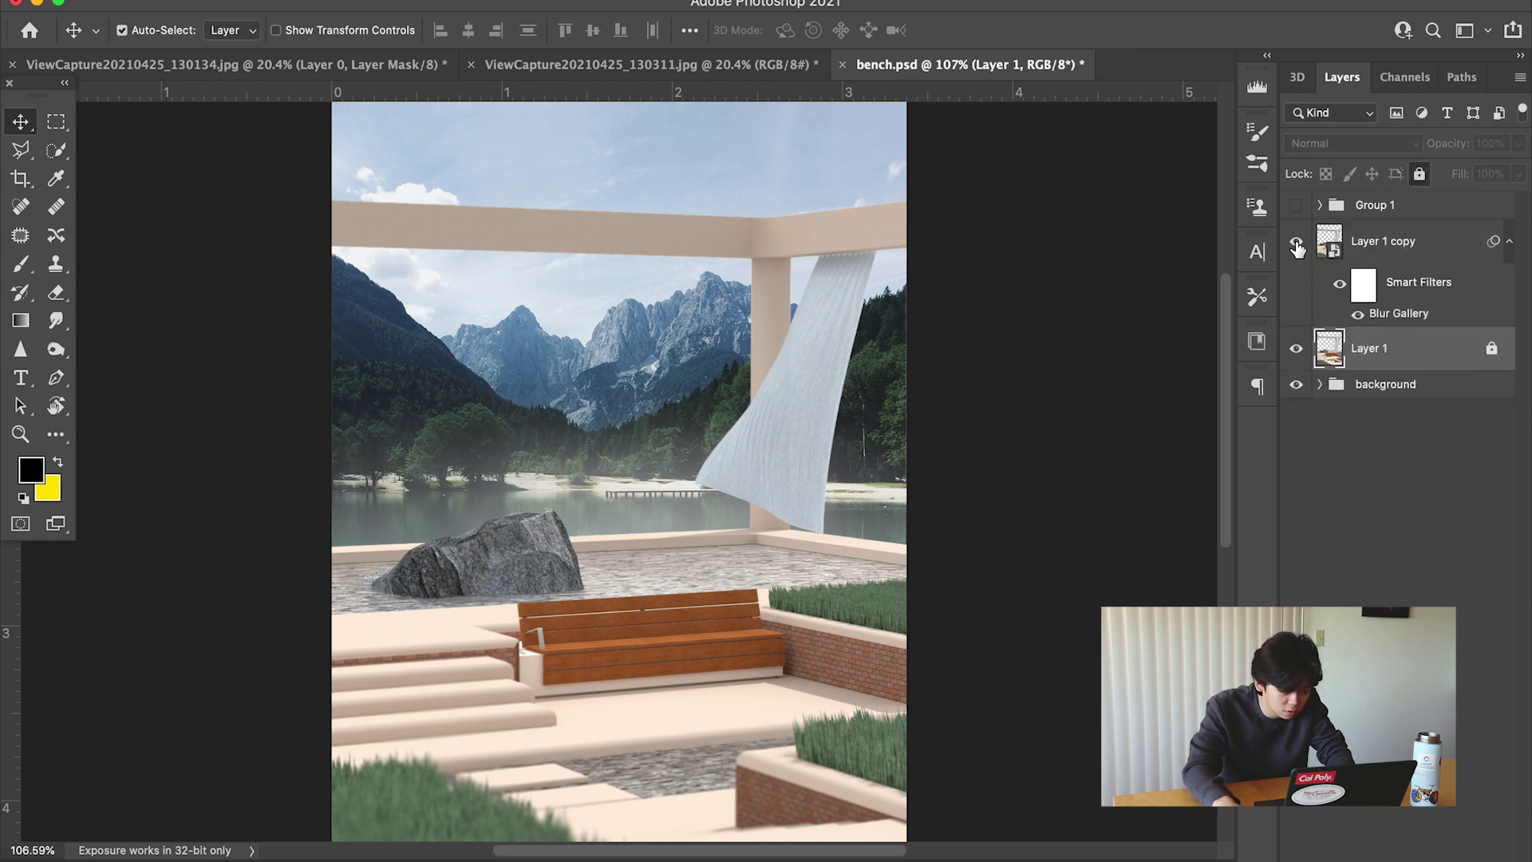
Toggle Layer 1 copy's visibility to compare the scene before and after the blur.
{"action": "left_click", "coordinate": [1295, 244]}
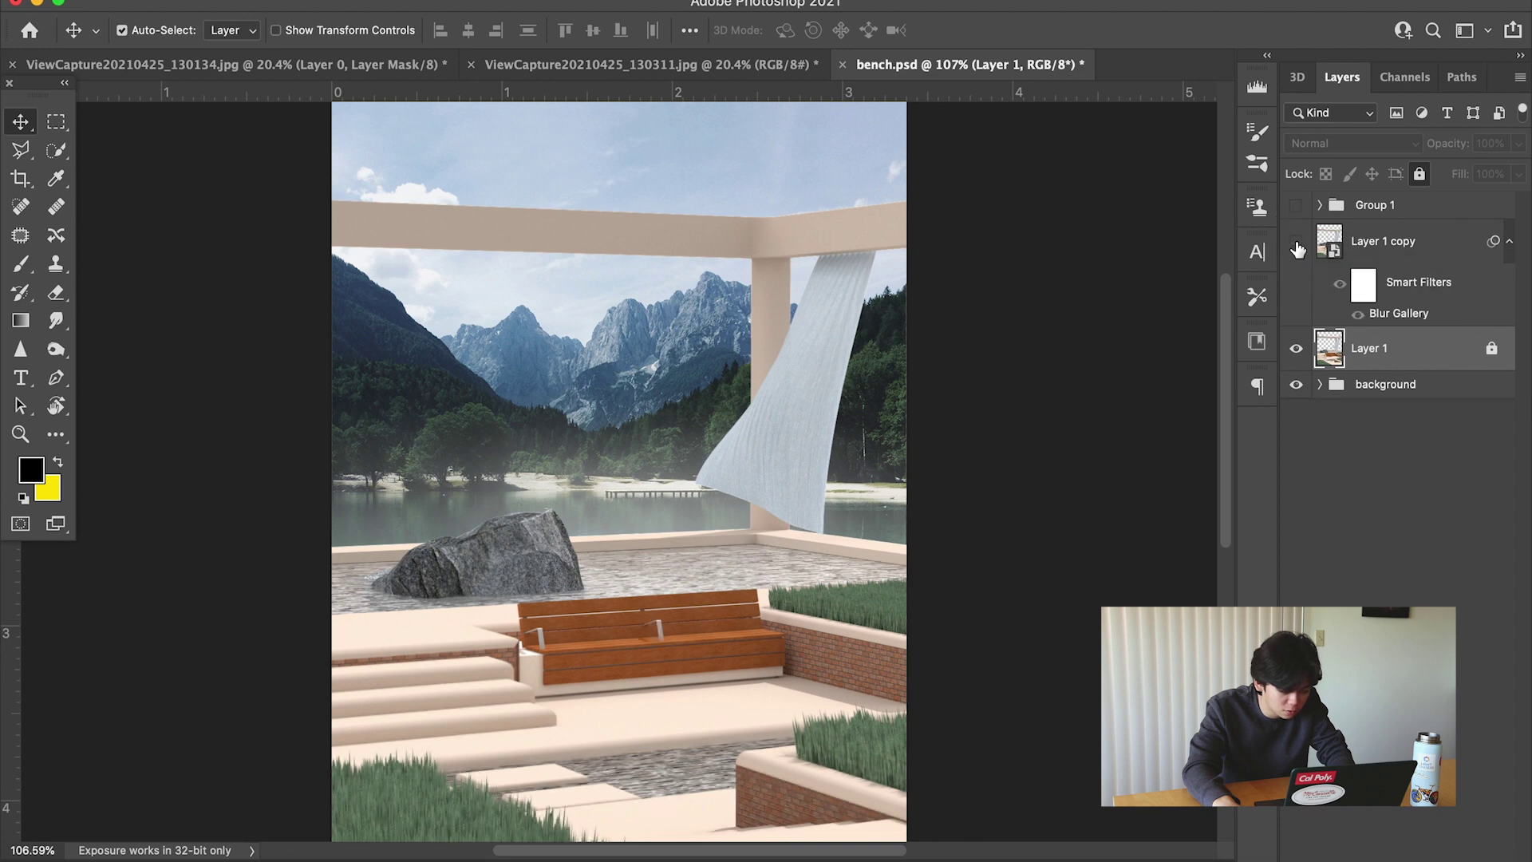
{"action": "left_click", "coordinate": [1295, 243]}
{"action": "left_click", "coordinate": [1296, 244]}
{"action": "left_click", "coordinate": [1296, 243]}
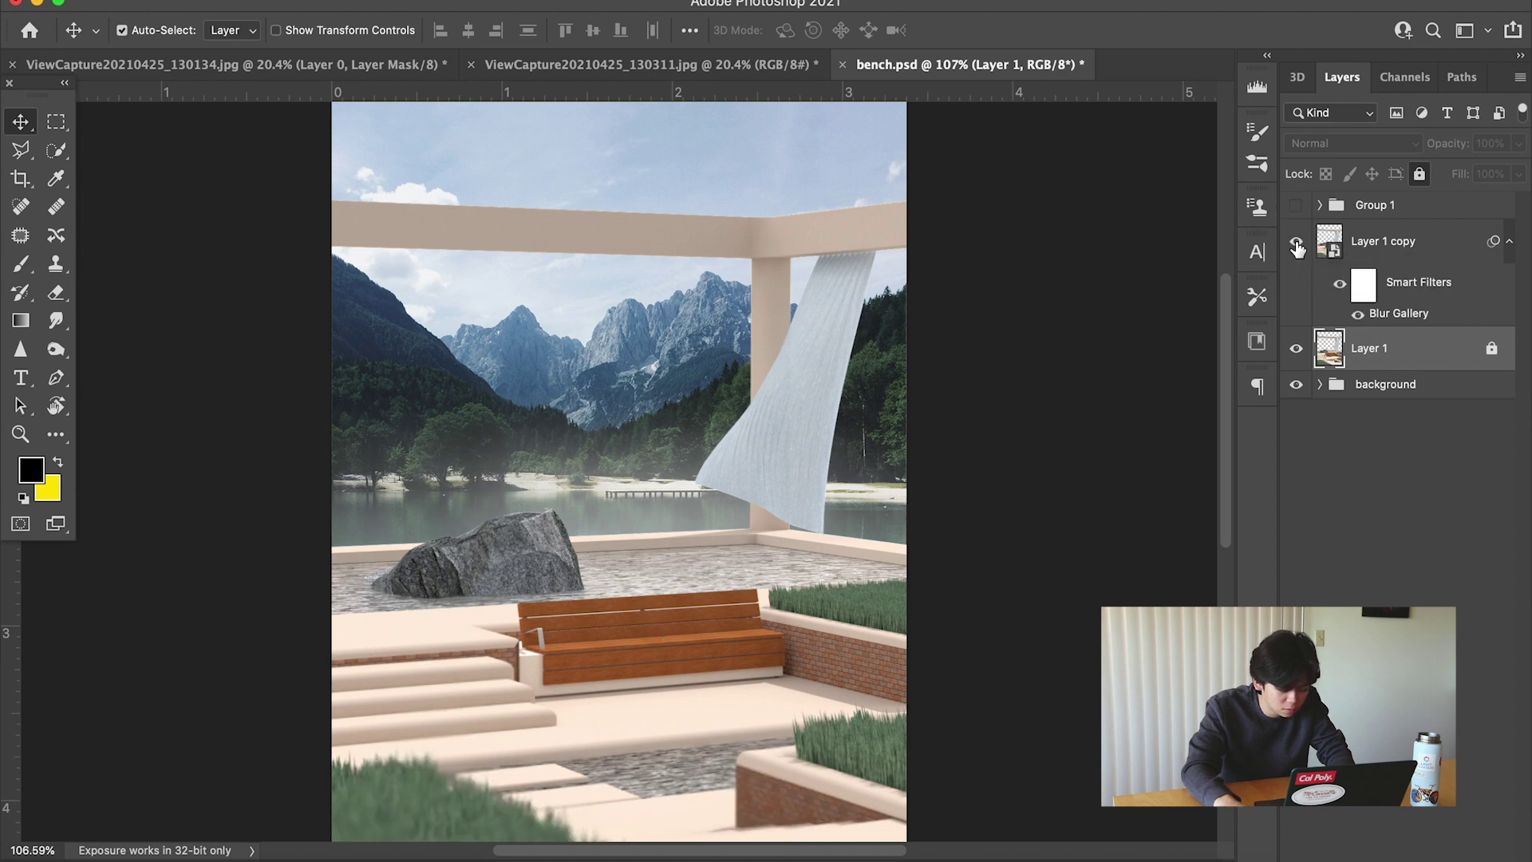
Compare the grass with and without blur at 300%, then move Layer 1 below the background group.
{"action": "key", "text": "super+equal"}
{"action": "key", "text": "super+equal"}
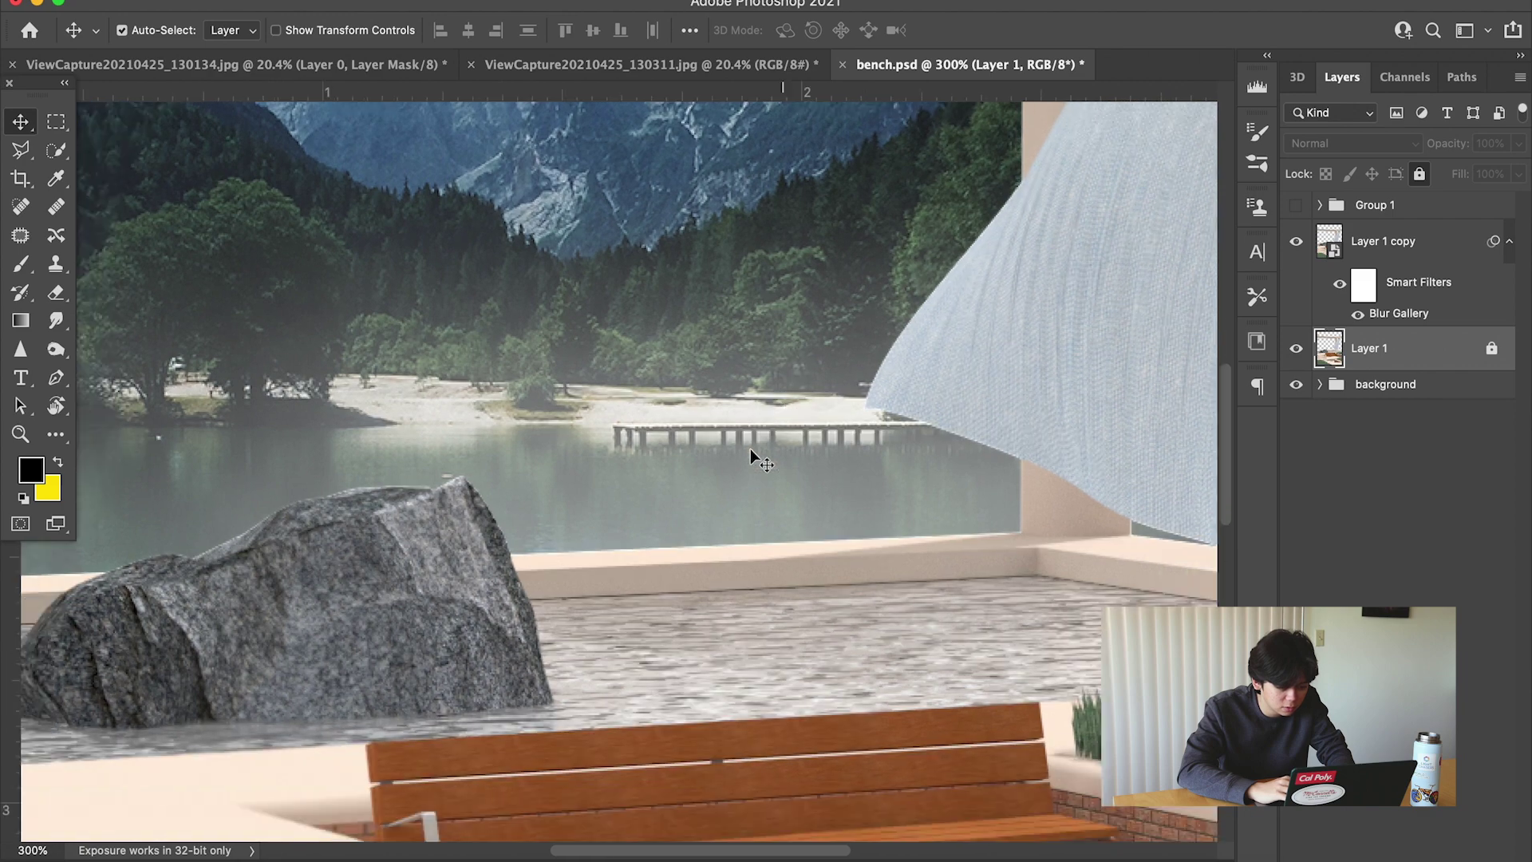
{"action": "scroll", "coordinate": [750, 455], "scroll_direction": "down", "scroll_amount": 10}
{"action": "scroll", "coordinate": [750, 455], "scroll_direction": "left", "scroll_amount": 5}
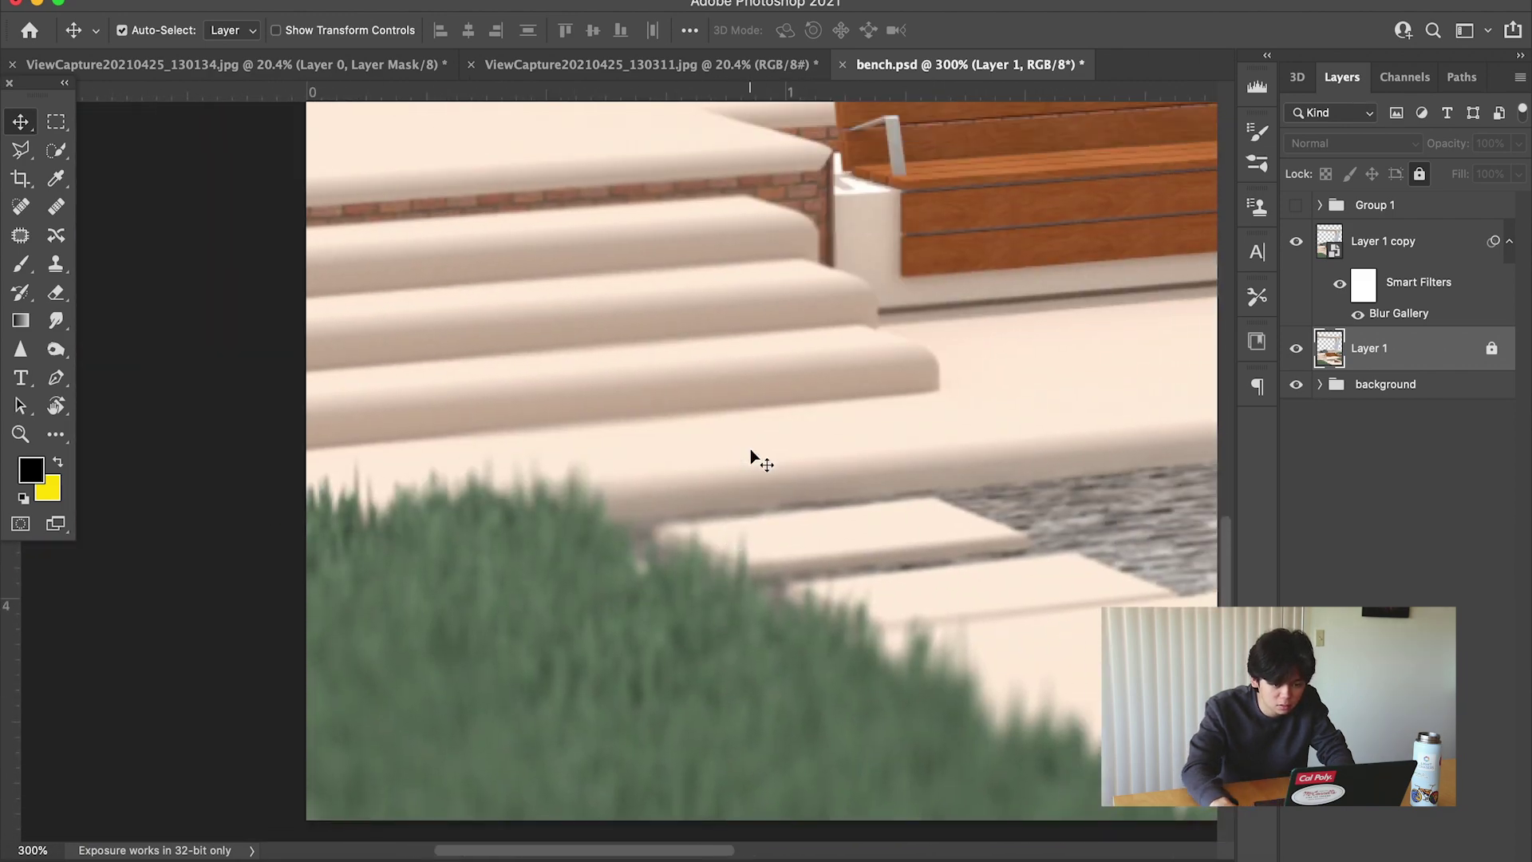
{"action": "left_click", "coordinate": [1293, 244]}
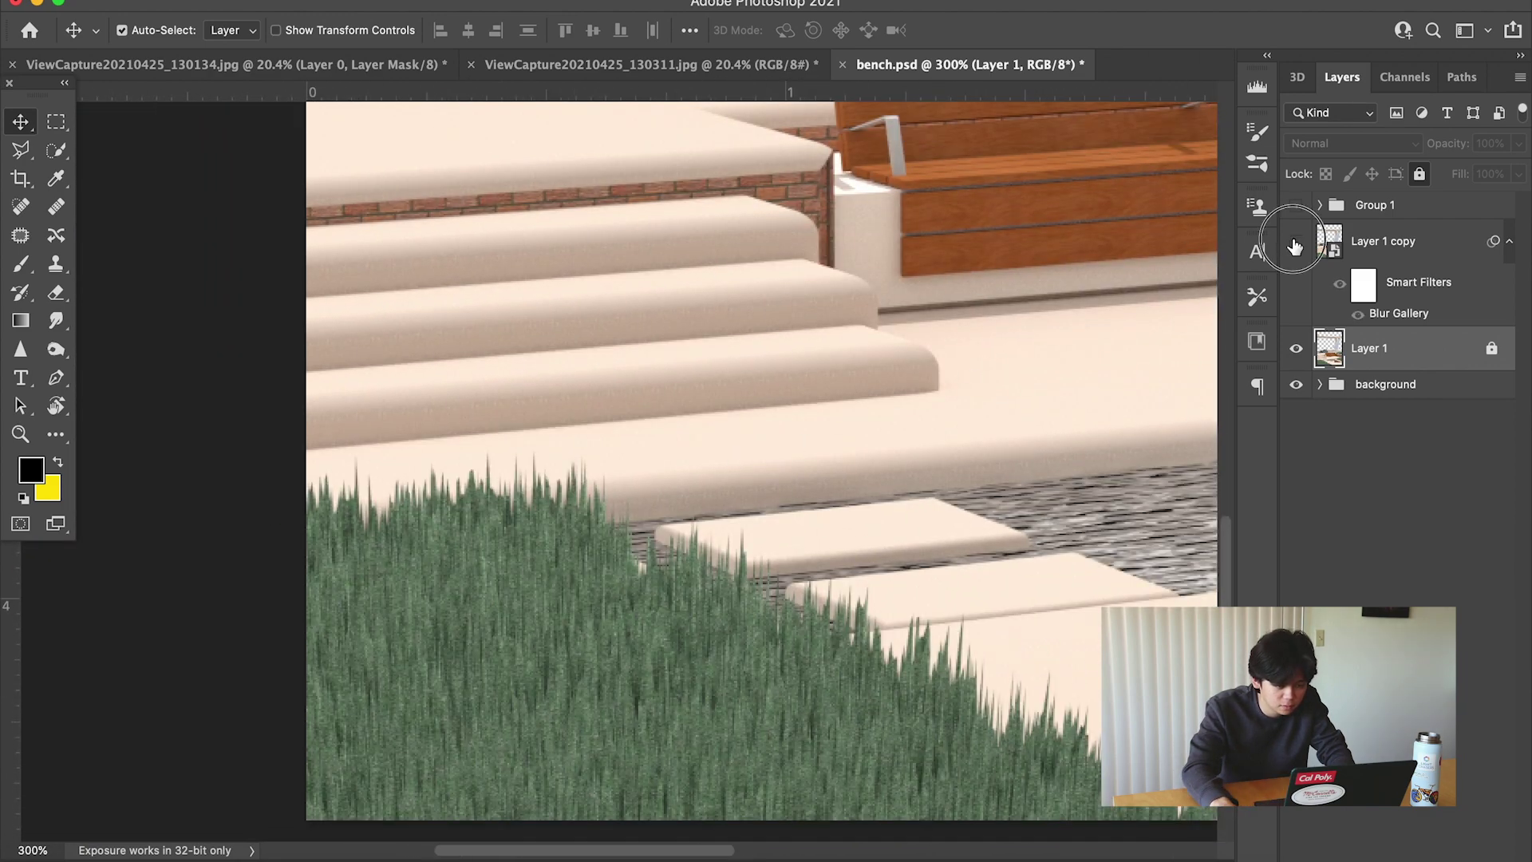
{"action": "left_click", "coordinate": [1294, 244]}
{"action": "left_click", "coordinate": [1294, 244]}
{"action": "left_click", "coordinate": [1294, 244]}
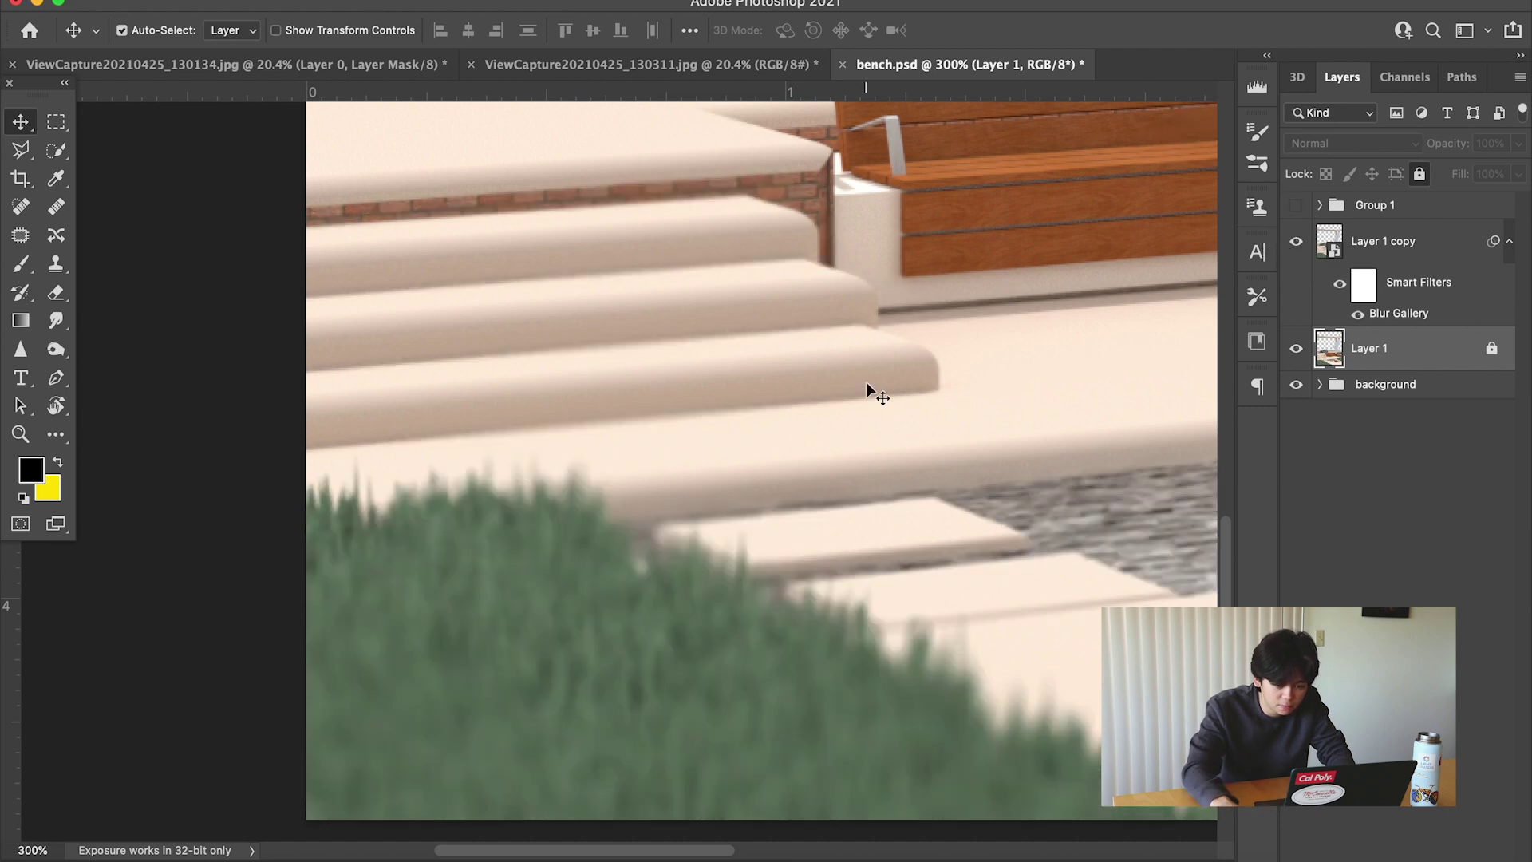
{"action": "key", "text": "super+0"}
{"action": "left_click_drag", "start_coordinate": [1294, 351], "coordinate": [1326, 398]}
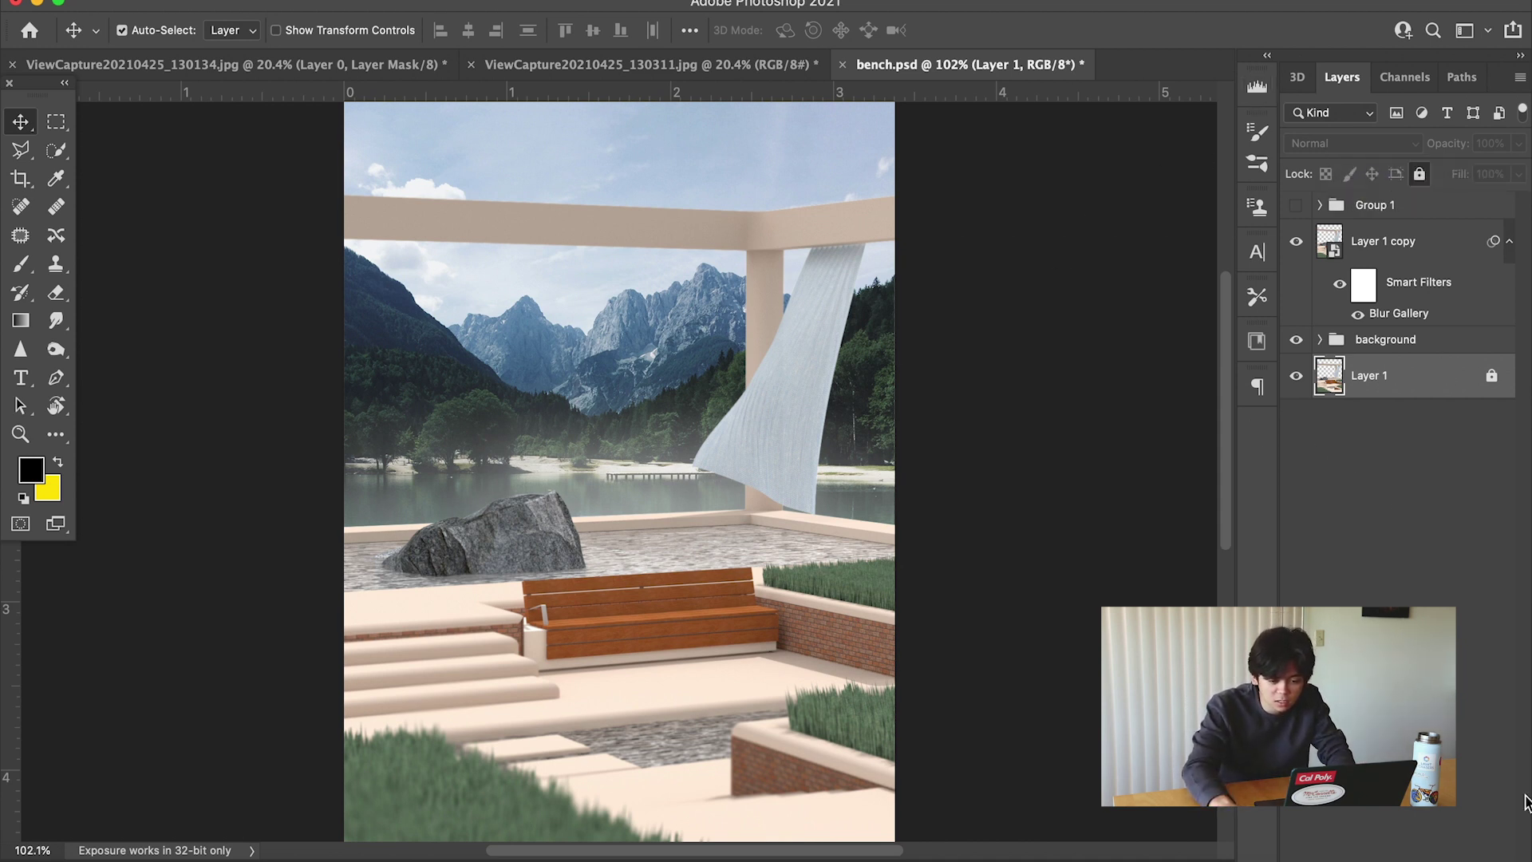
Create a new empty layer above Layer 1 copy and open the Tree render filter.
{"action": "key", "text": "ctrl+shift+alt+n"}
{"action": "left_click_drag", "start_coordinate": [1349, 373], "coordinate": [1333, 248]}
{"action": "left_click", "coordinate": [498, 0]}
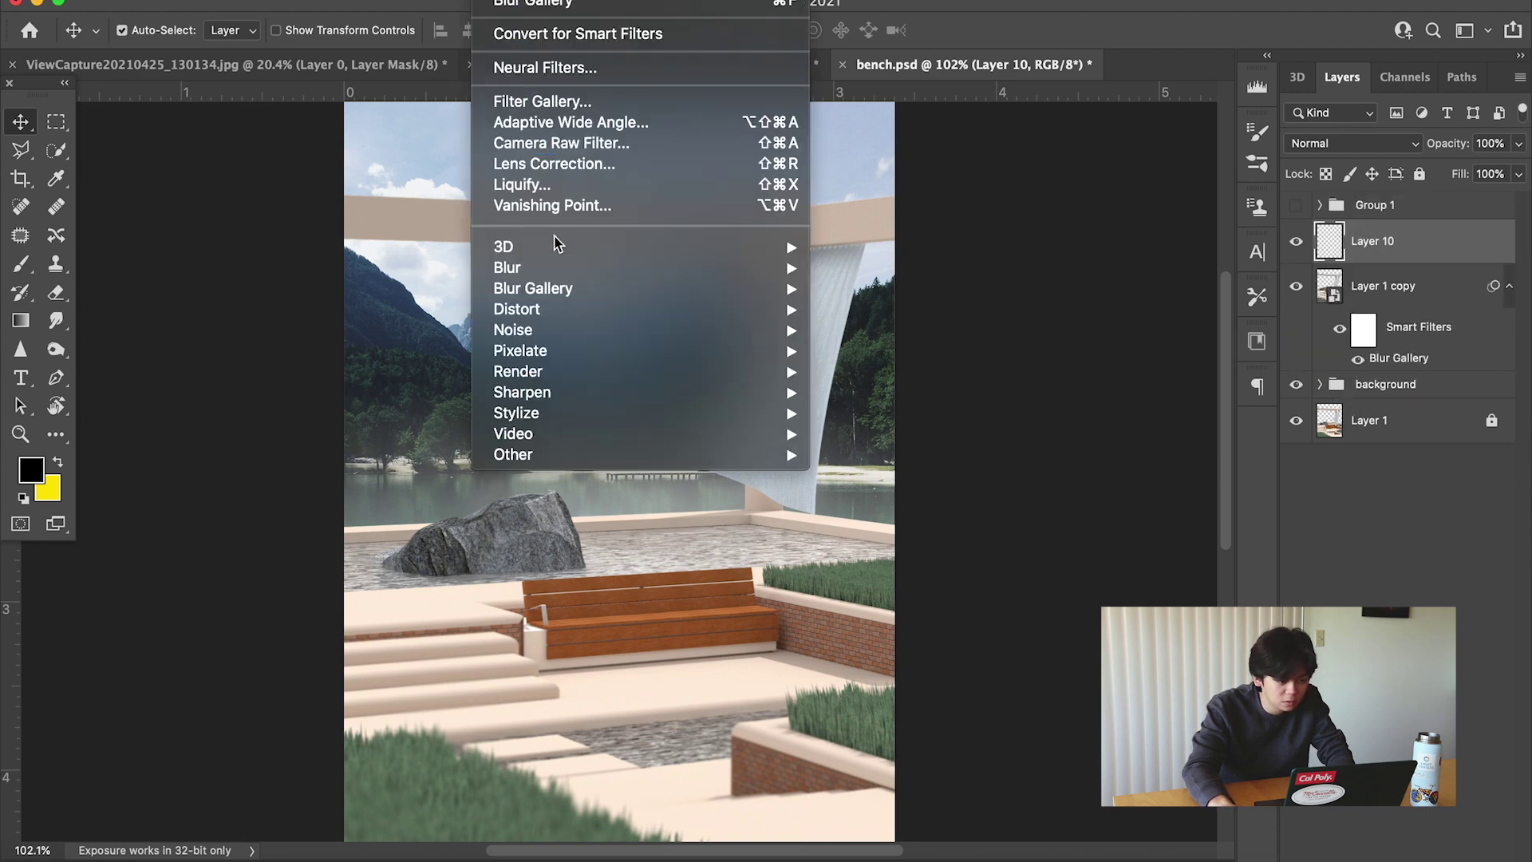
{"action": "mouse_move", "coordinate": [702, 371]}
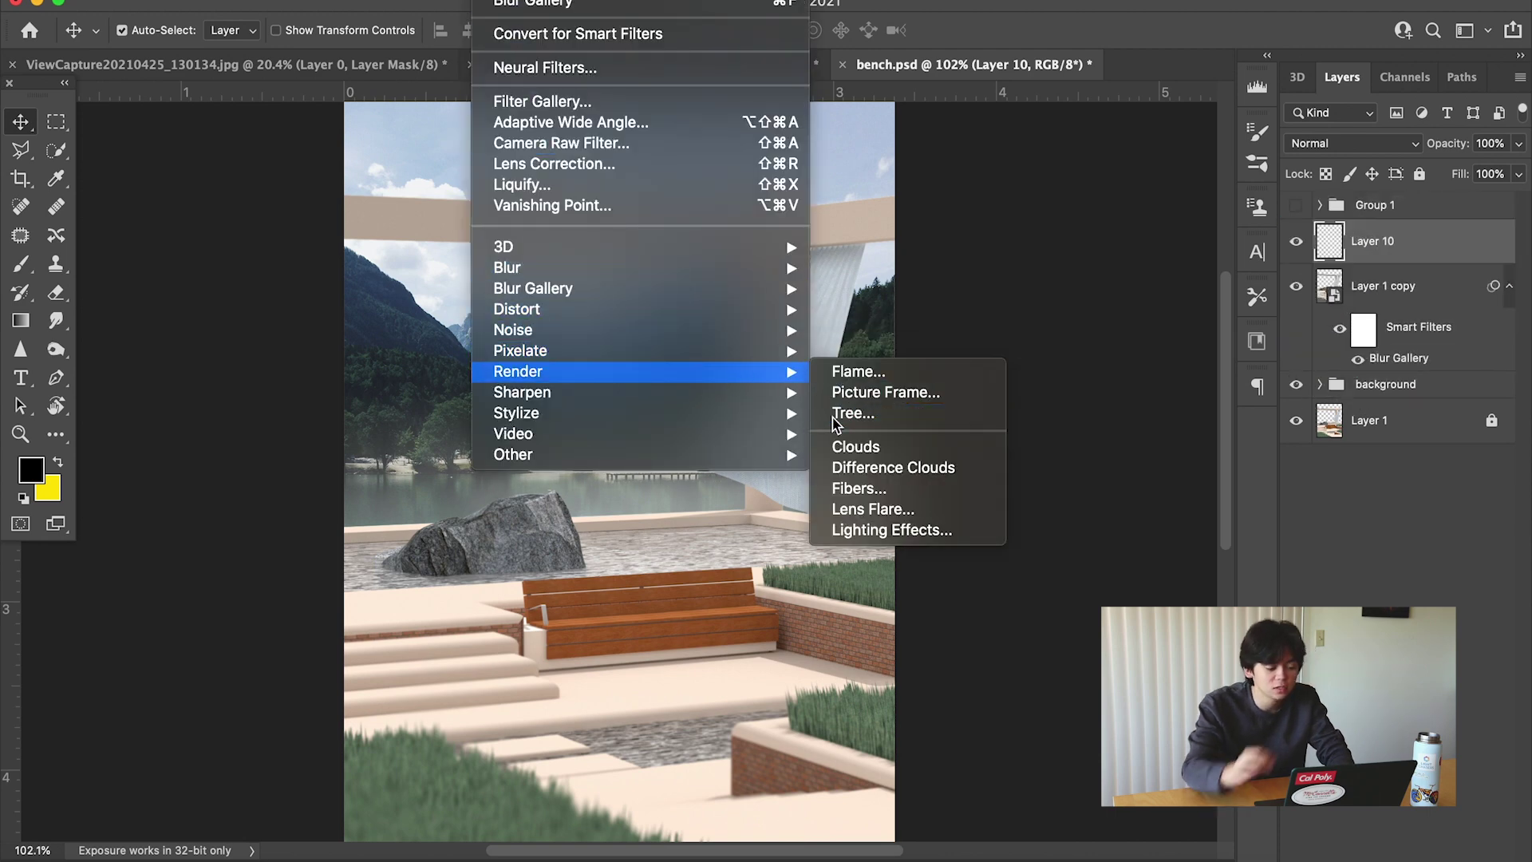
{"action": "left_click", "coordinate": [860, 416]}
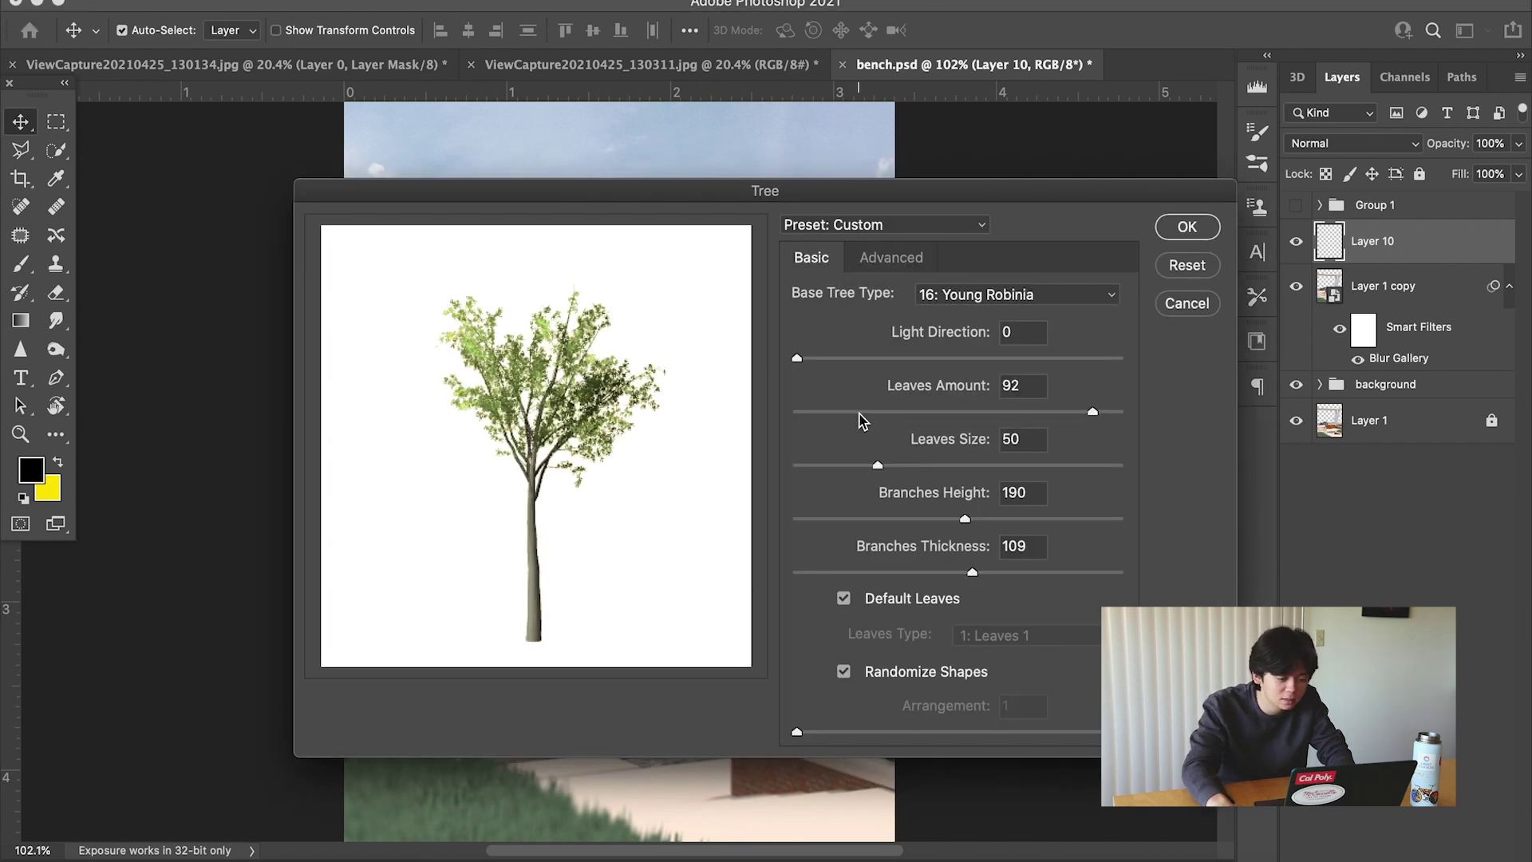
Render a Young Robinia tree with Light Direction 180.
{"action": "left_click", "coordinate": [995, 297]}
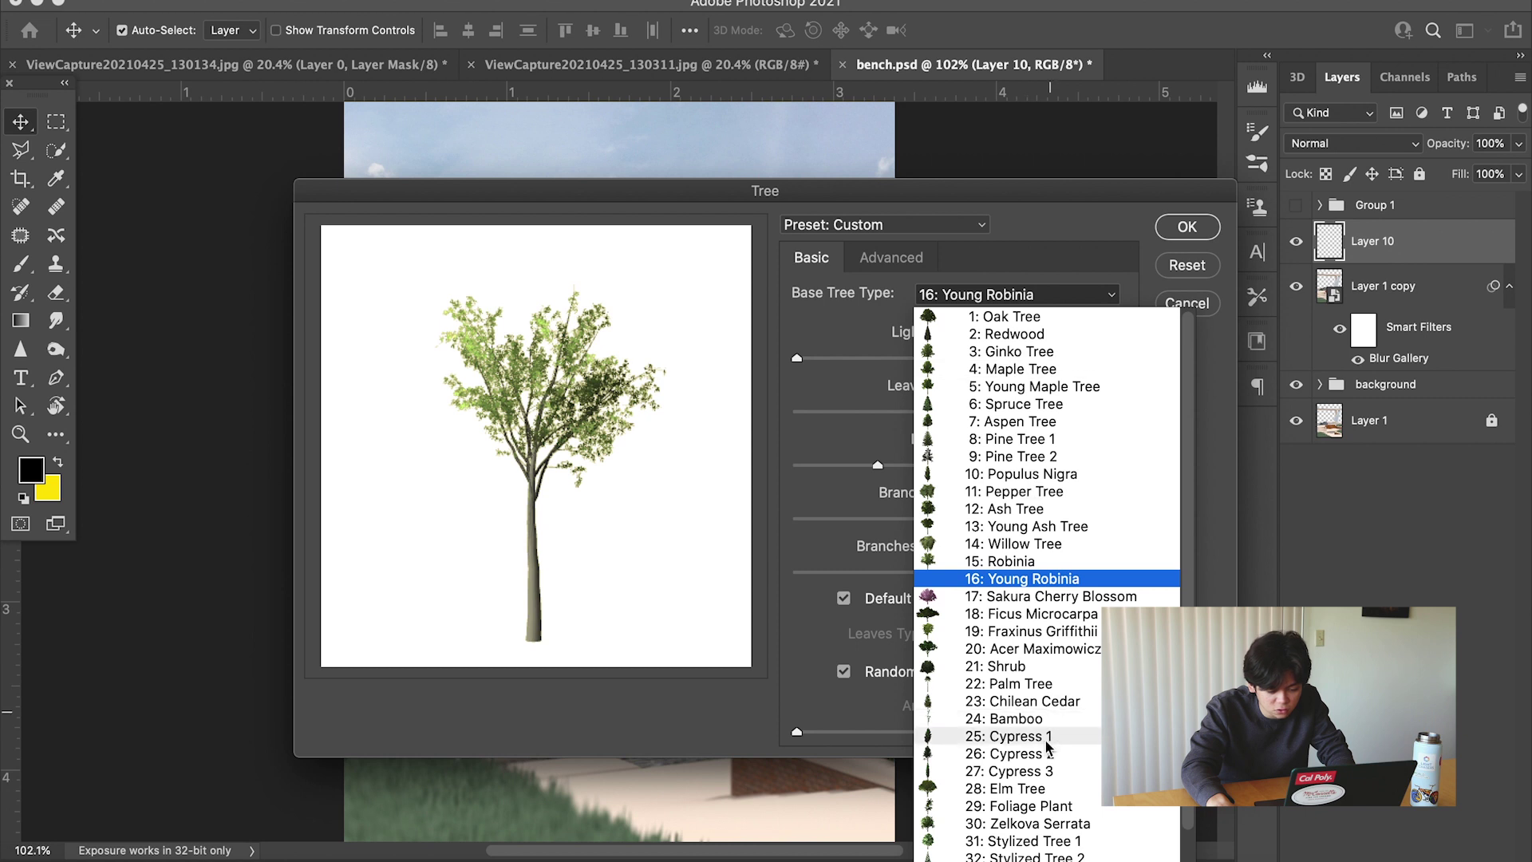
{"action": "scroll", "coordinate": [1027, 552], "scroll_direction": "down", "scroll_amount": 2}
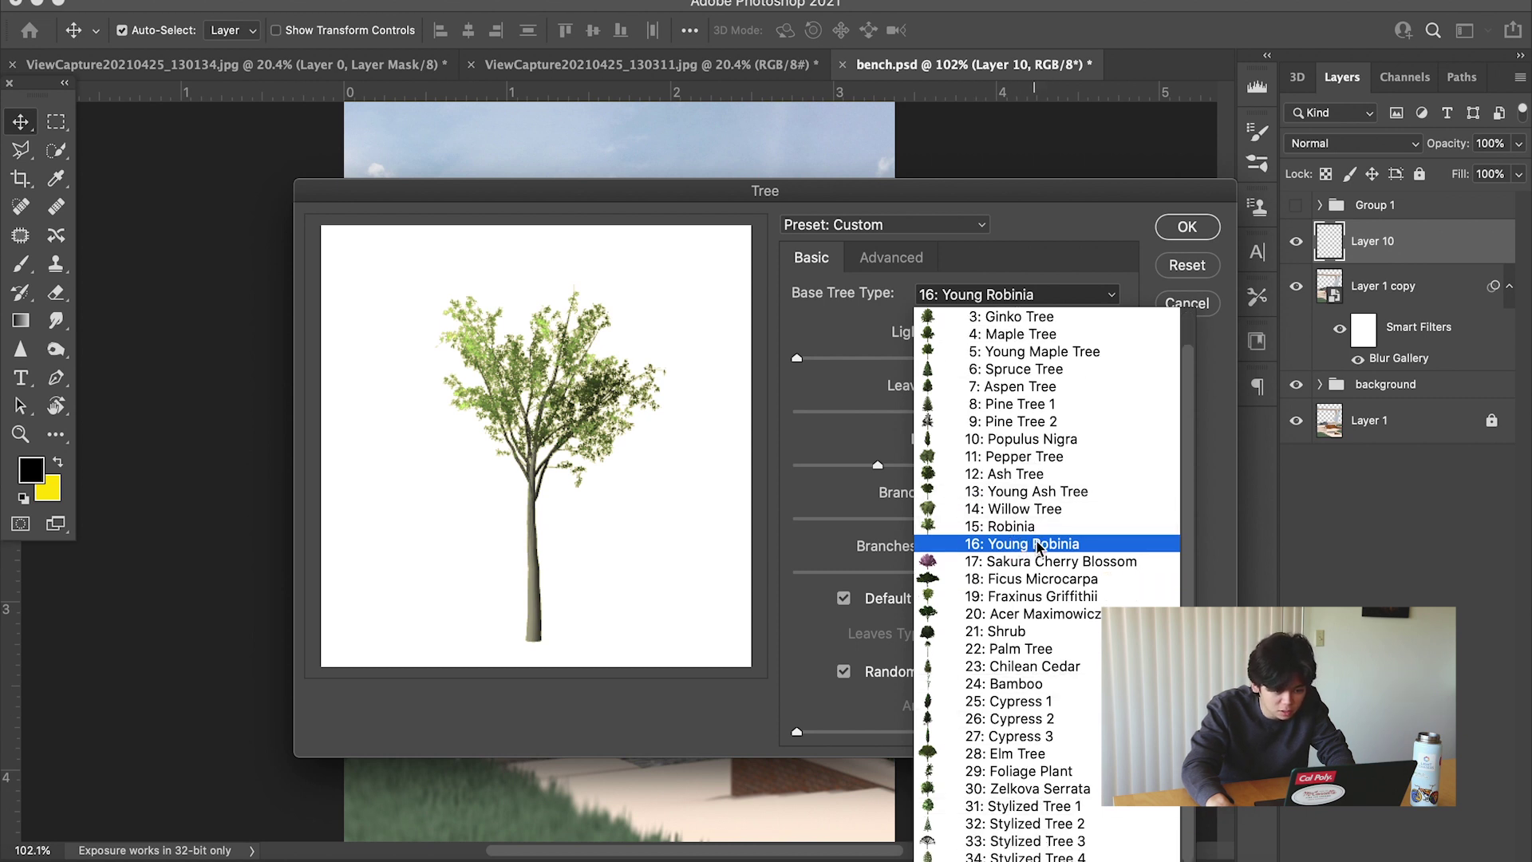
{"action": "left_click", "coordinate": [1154, 217]}
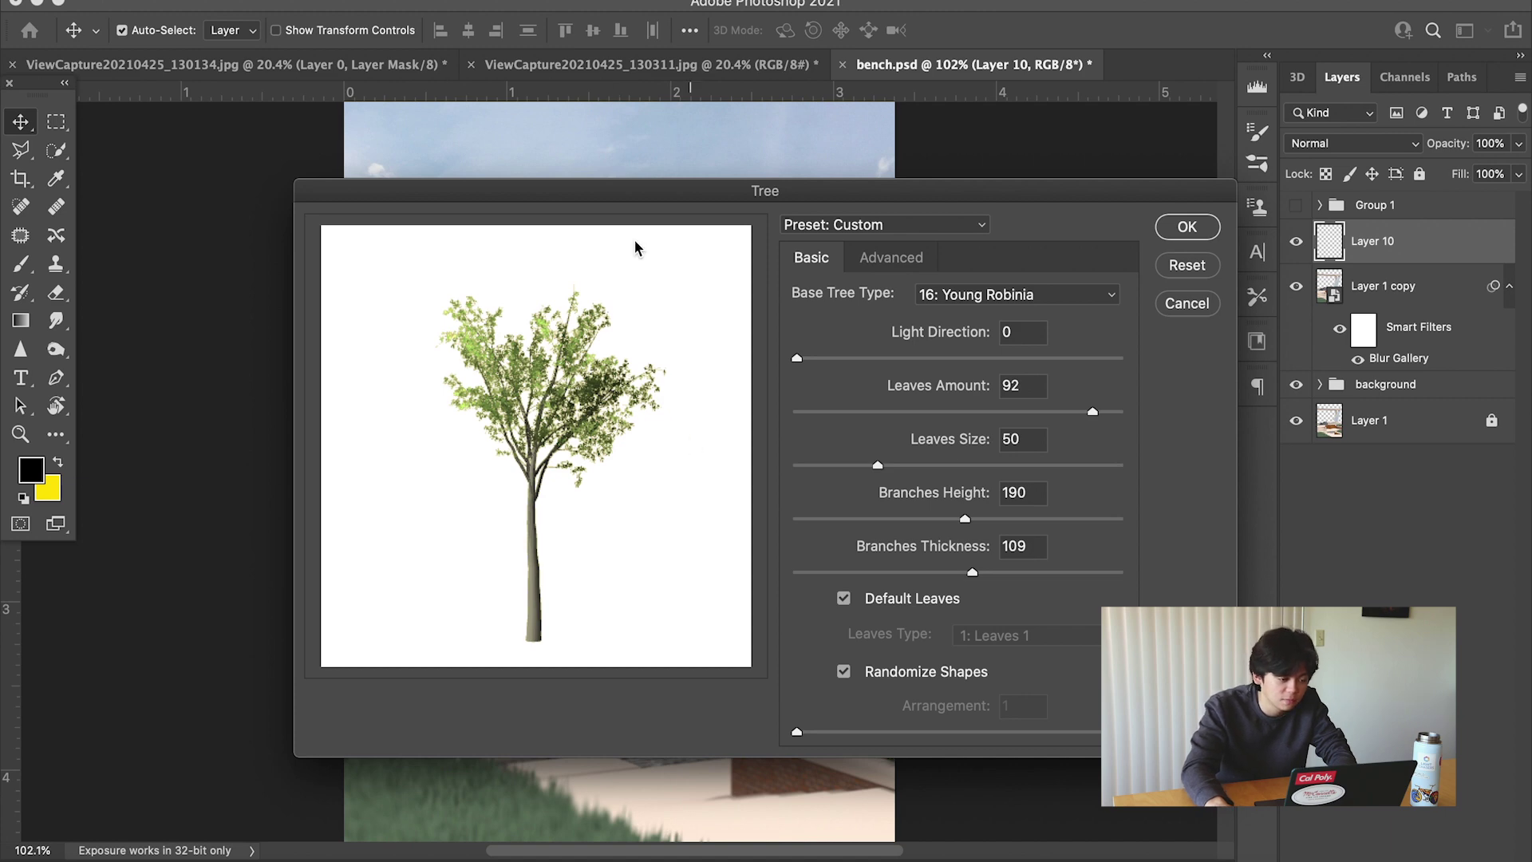
{"action": "mouse_move", "coordinate": [671, 161]}
{"action": "left_mouse_down"}
{"action": "mouse_move", "coordinate": [670, 184]}
{"action": "mouse_move", "coordinate": [772, 198]}
{"action": "mouse_move", "coordinate": [1131, 151]}
{"action": "mouse_move", "coordinate": [1301, 88]}
{"action": "mouse_move", "coordinate": [653, 137]}
{"action": "left_mouse_up"}
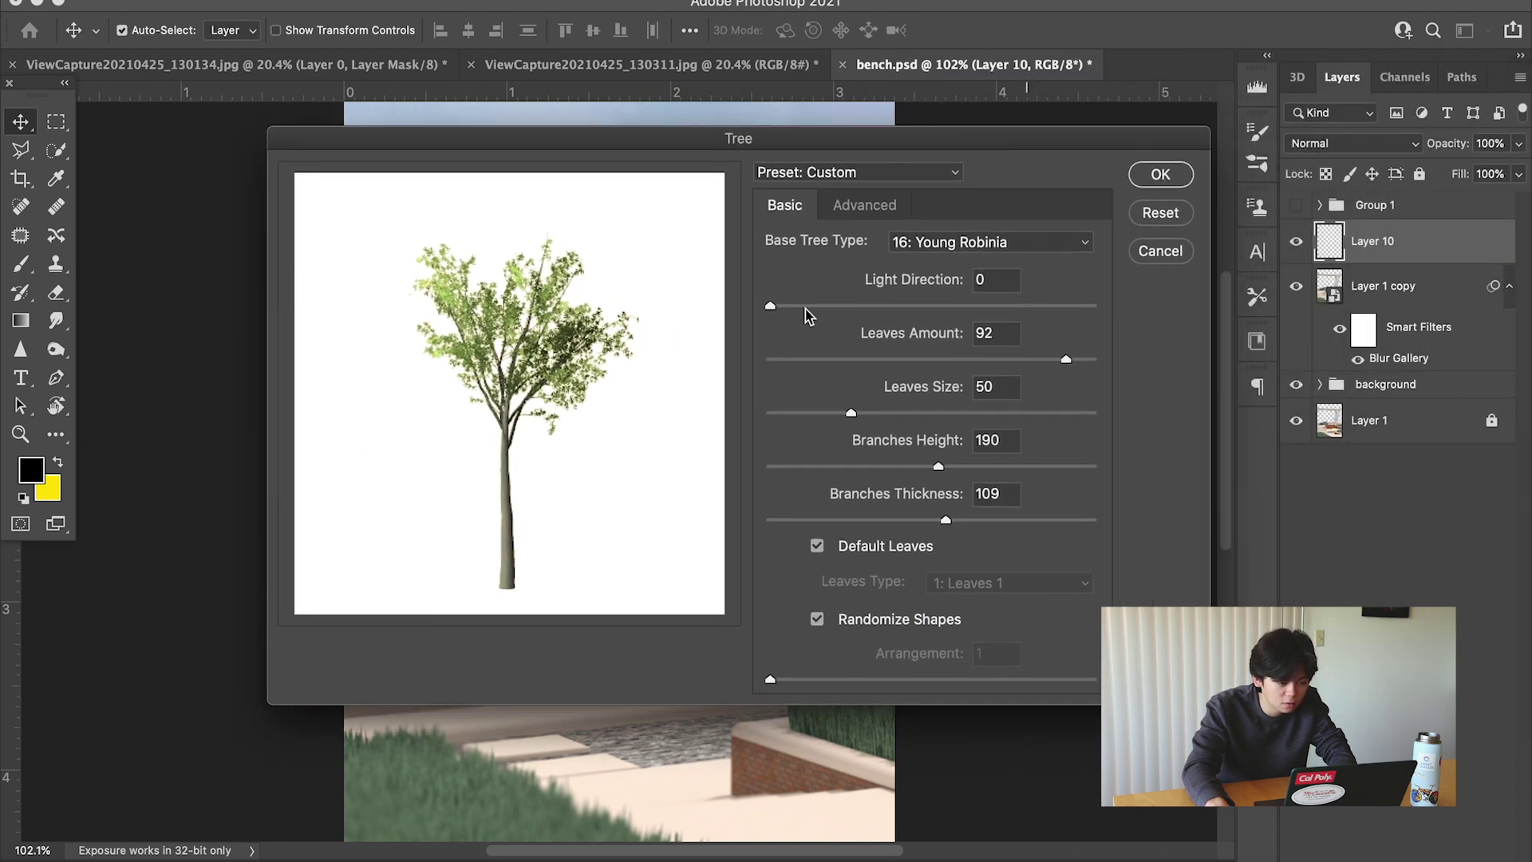
{"action": "left_click_drag", "start_coordinate": [770, 307], "coordinate": [1132, 308]}
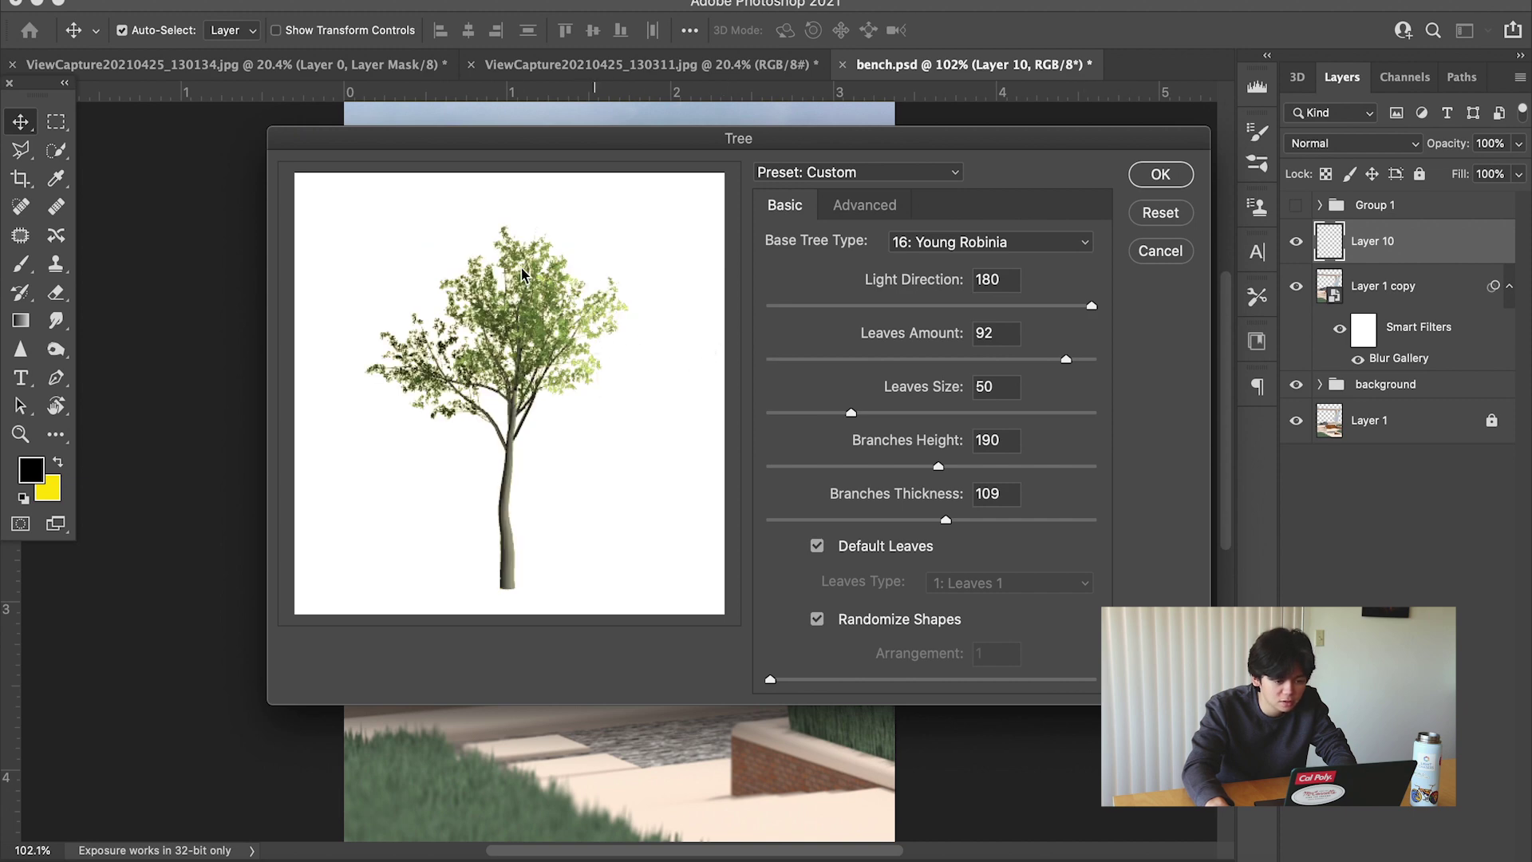
{"action": "left_click", "coordinate": [1161, 173]}
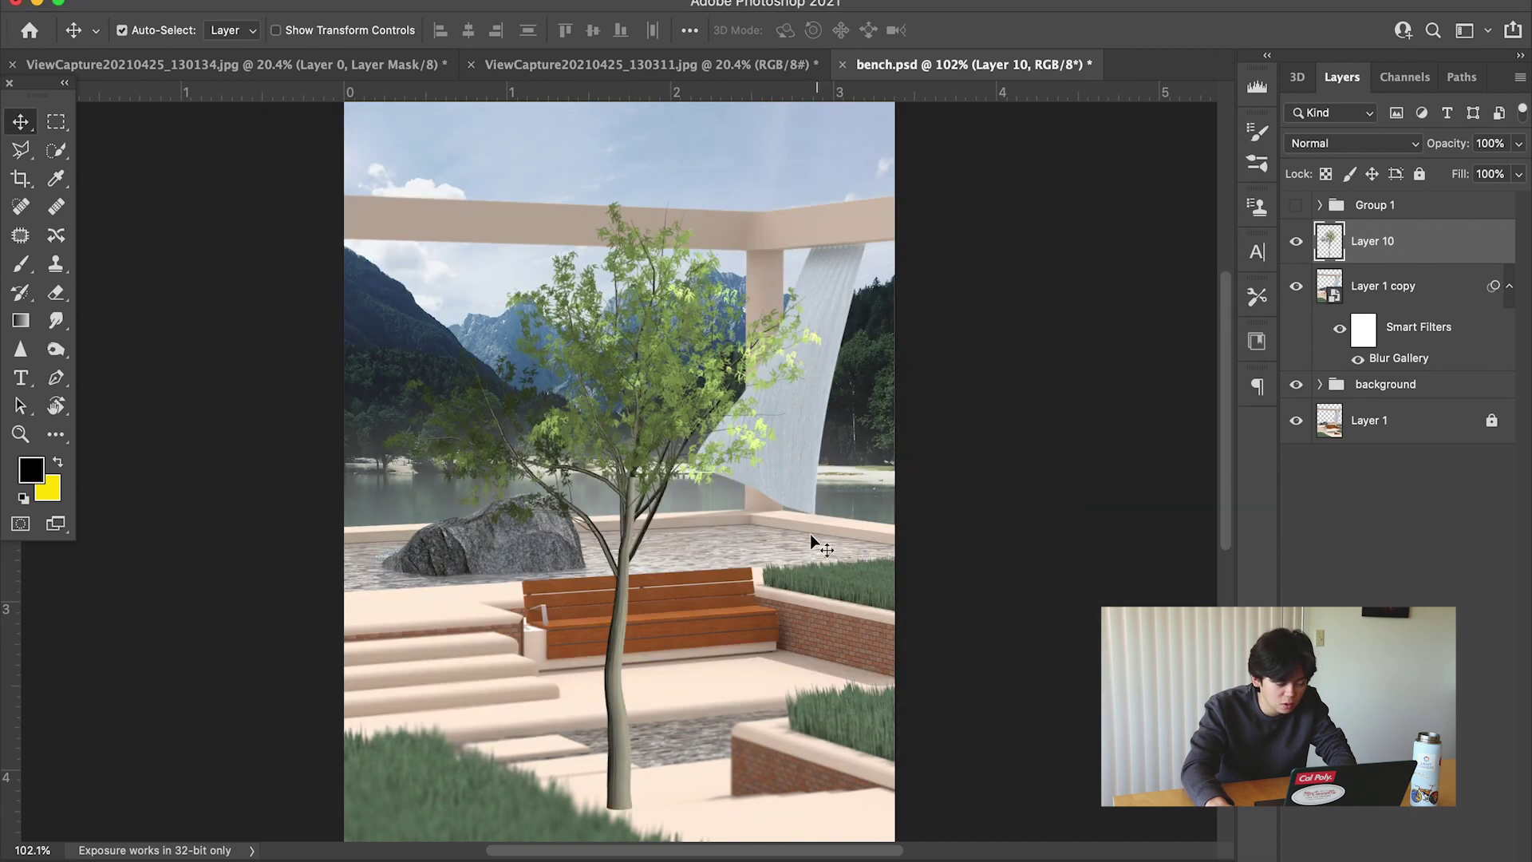
Move the tree to the lower-left foreground, Gaussian-blur it at radius 10, and add an empty layer.
{"action": "left_click_drag", "start_coordinate": [676, 364], "coordinate": [447, 740]}
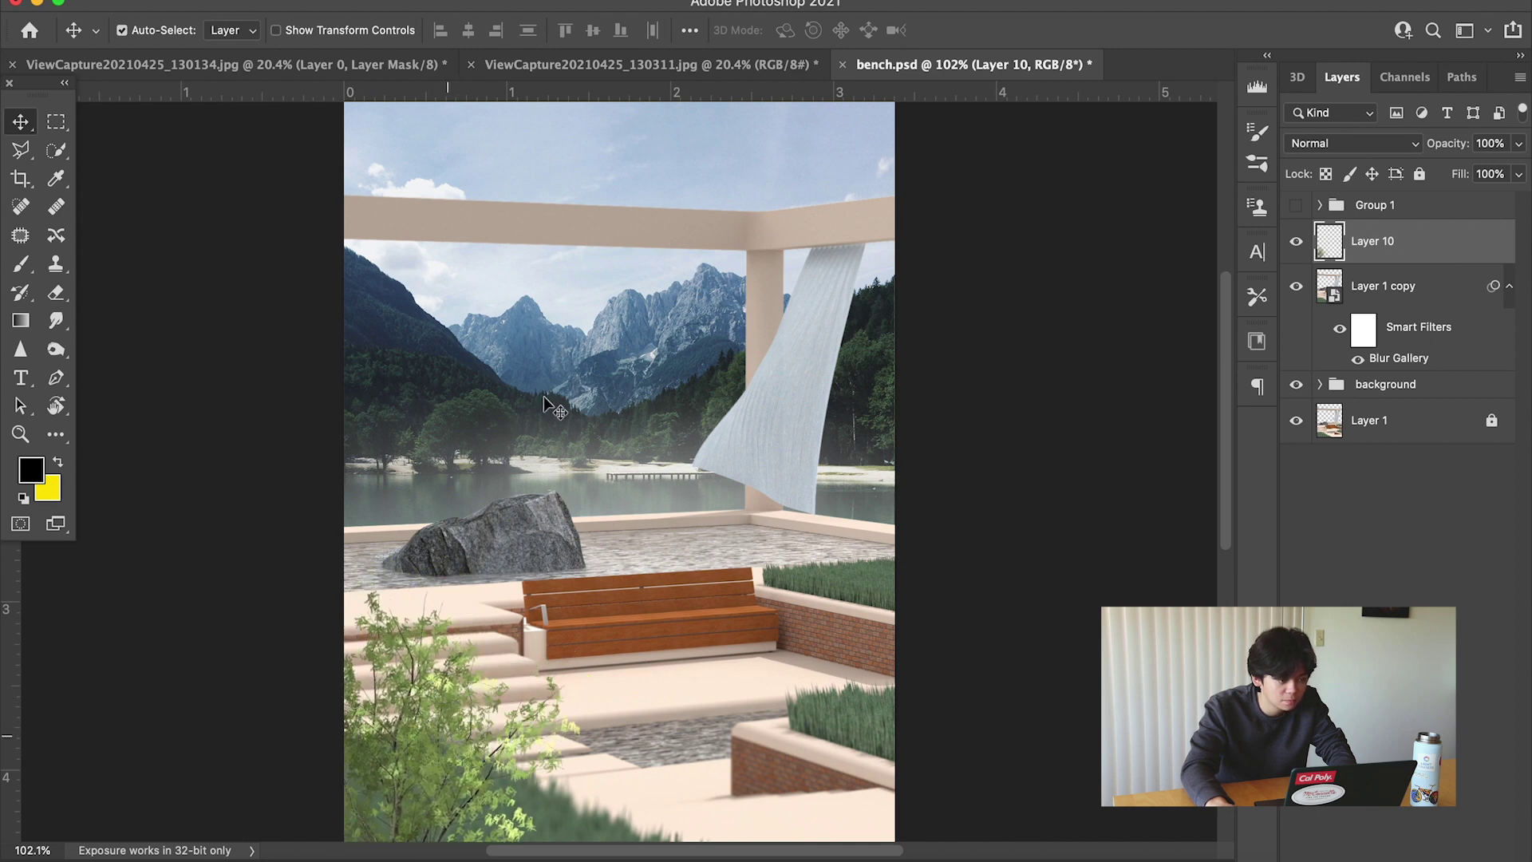
{"action": "left_click", "coordinate": [491, 2]}
{"action": "mouse_move", "coordinate": [559, 267]}
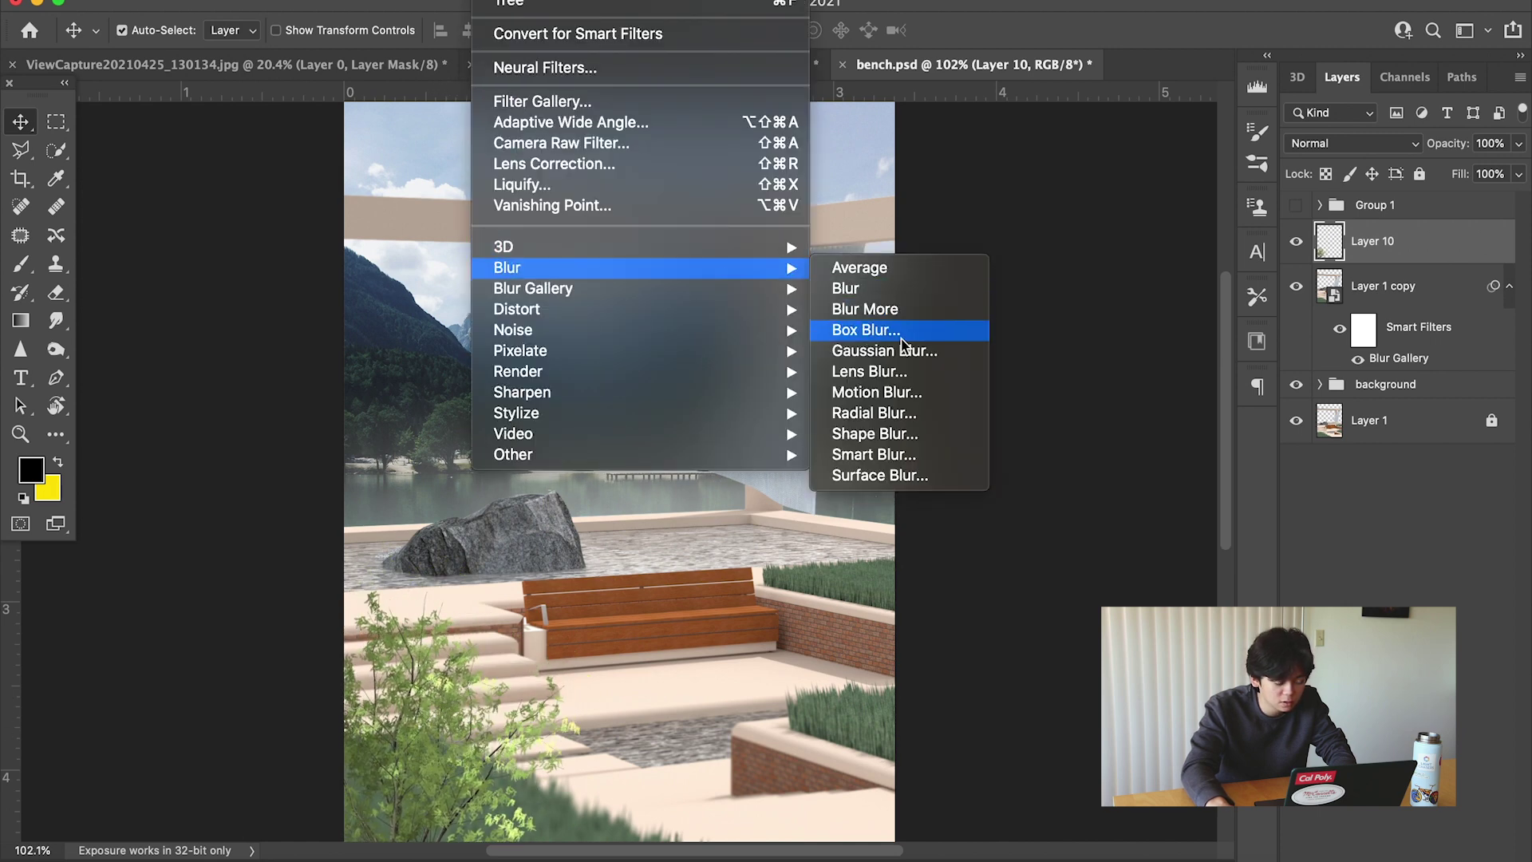
{"action": "left_click", "coordinate": [894, 354]}
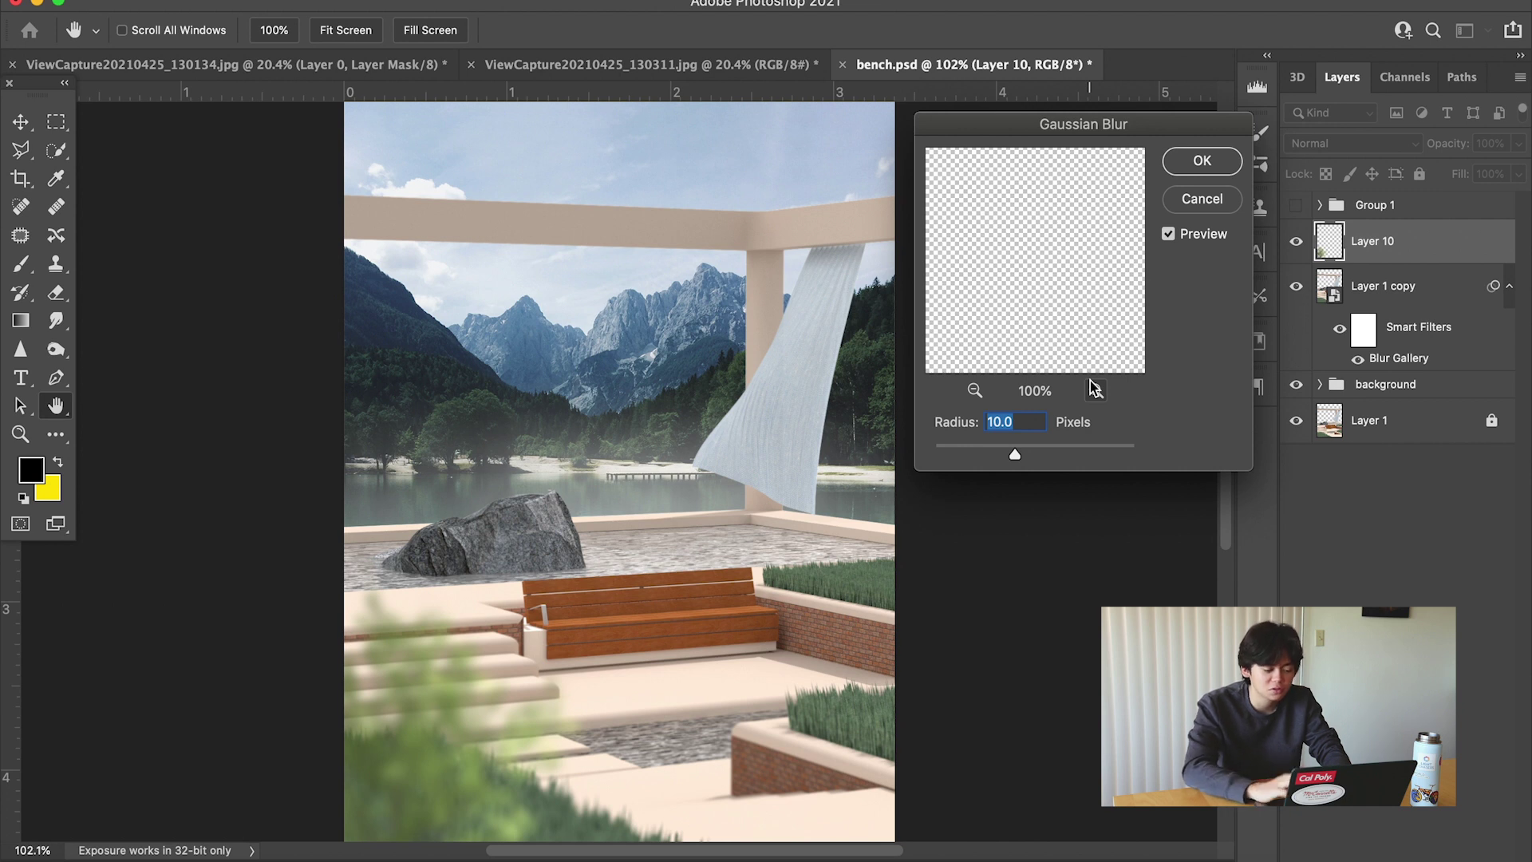
{"action": "left_click", "coordinate": [1202, 162]}
{"action": "left_click_drag", "start_coordinate": [448, 763], "coordinate": [440, 735]}
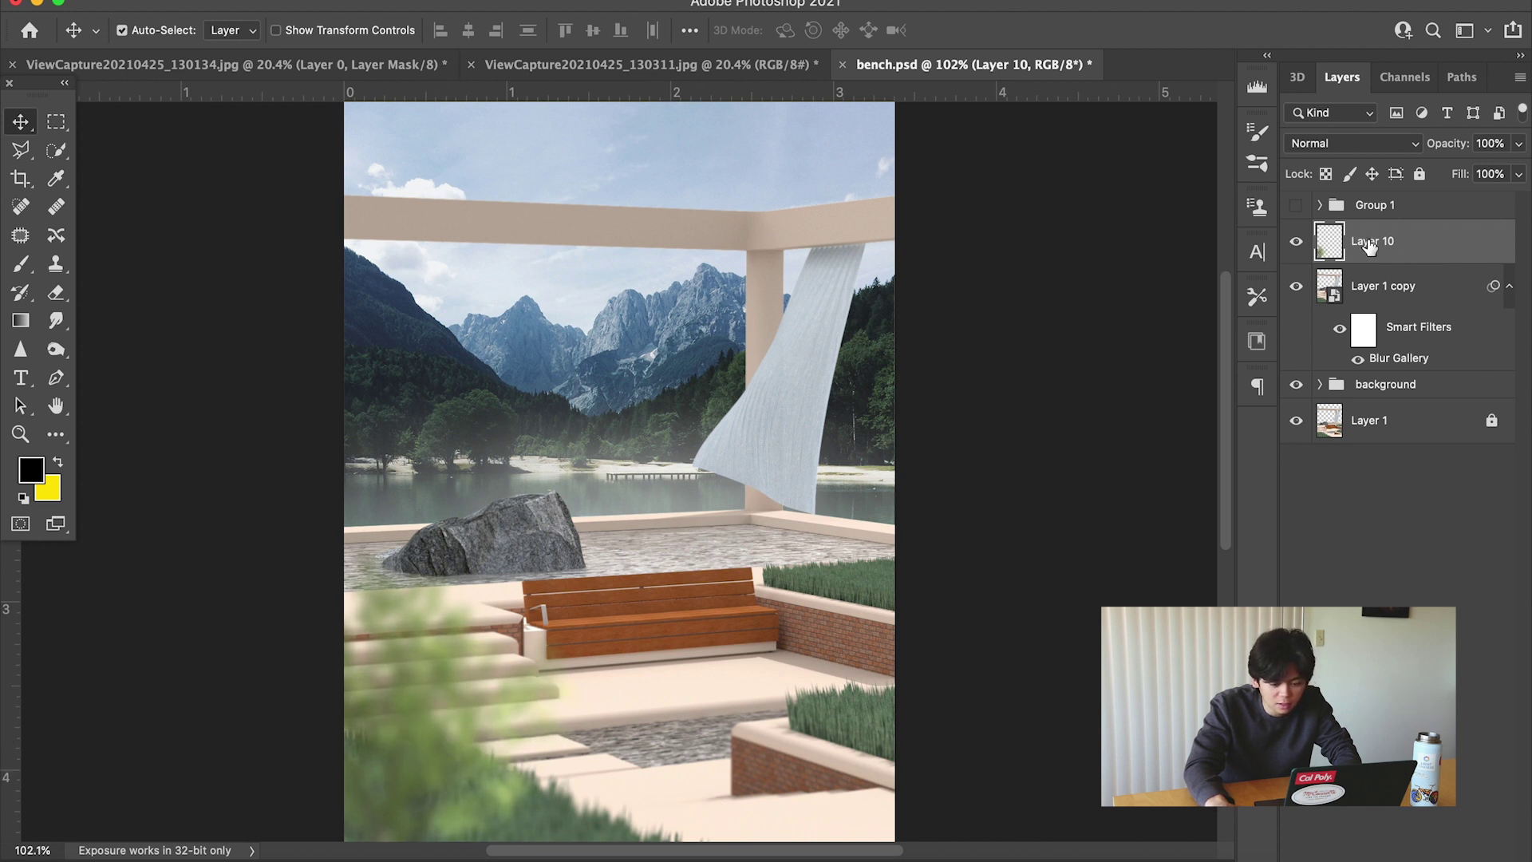
{"action": "key", "text": "ctrl+shift+alt+n"}
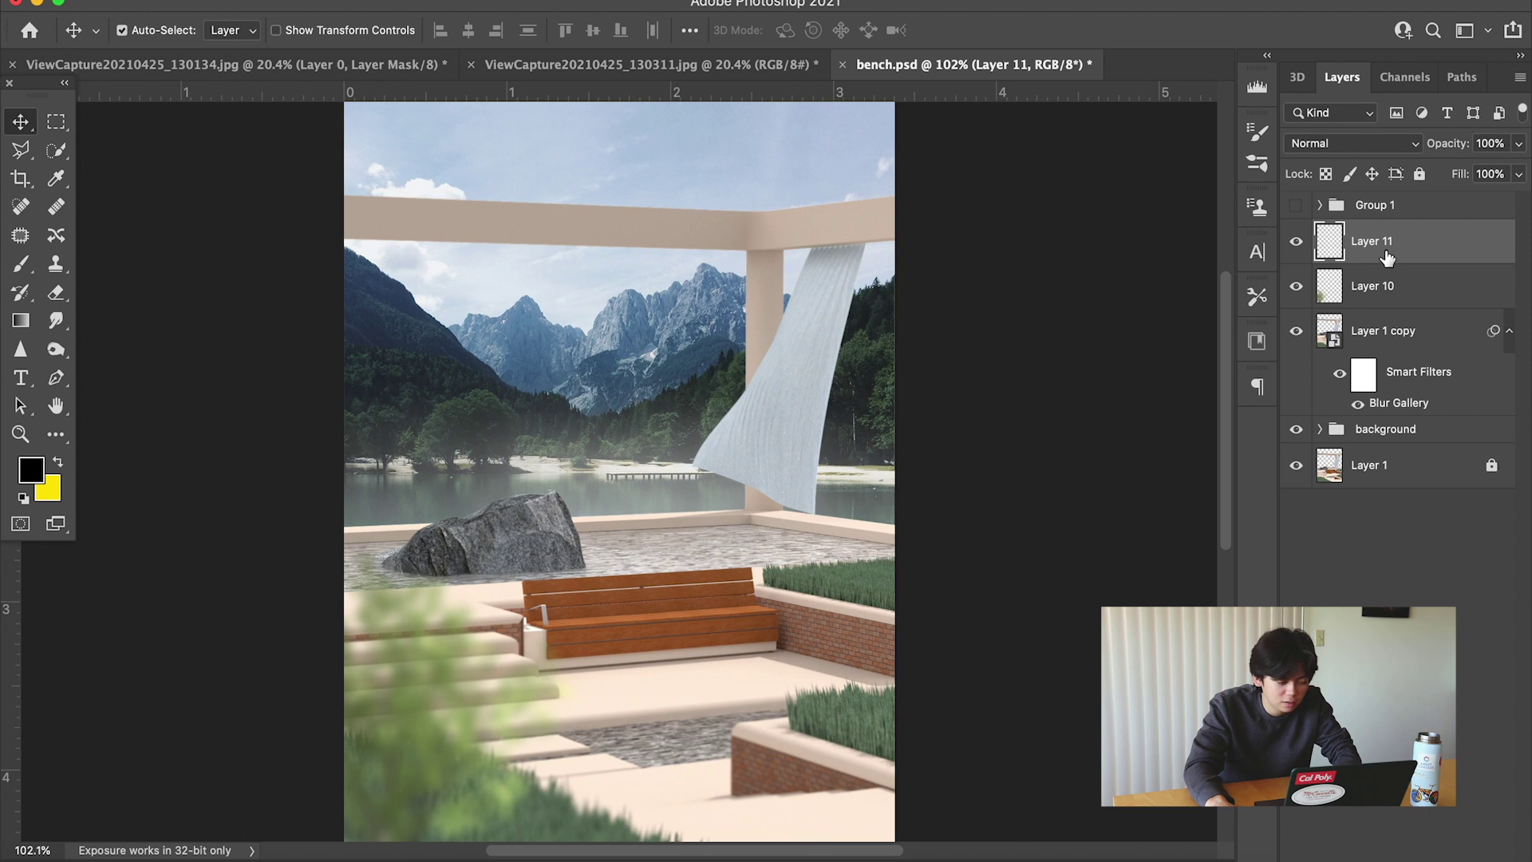
Start the Tree render filter and choose the 17: Sakura Cherry Blossom base tree.
{"action": "left_click", "coordinate": [491, 0]}
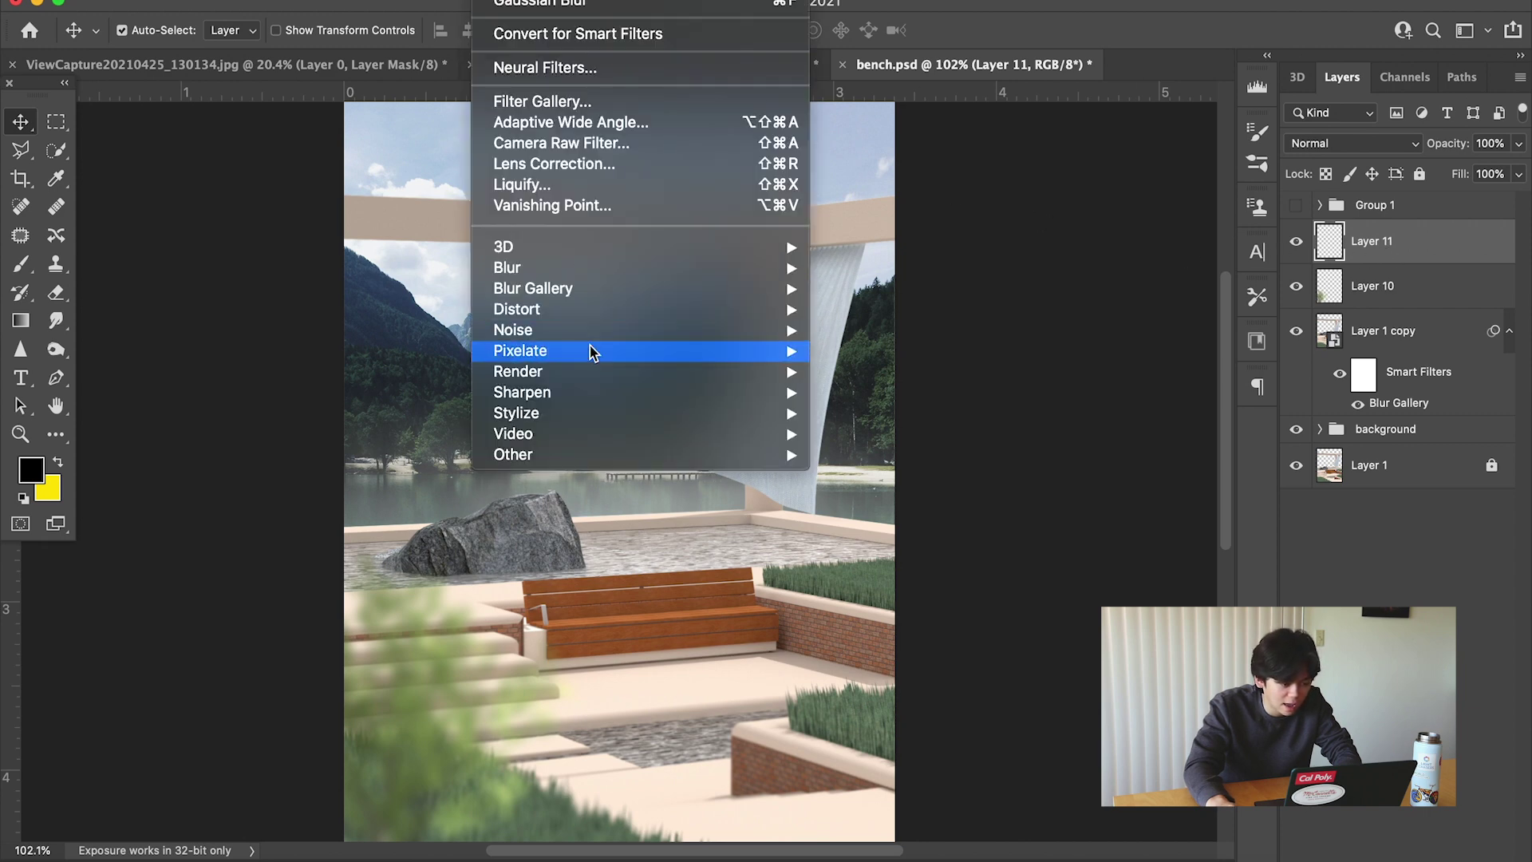
{"action": "mouse_move", "coordinate": [590, 327]}
{"action": "mouse_move", "coordinate": [583, 371]}
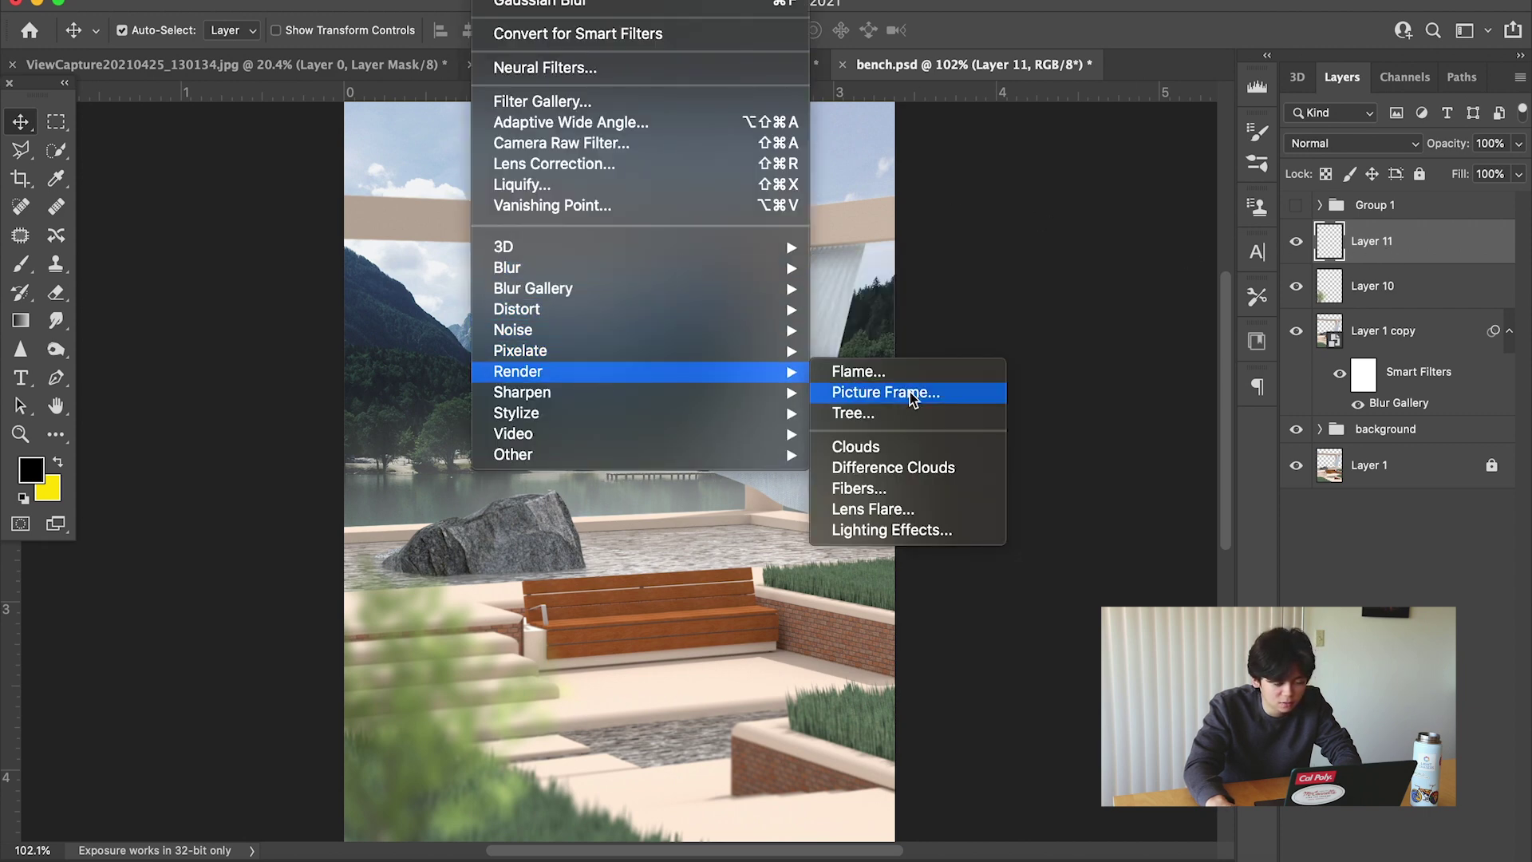
{"action": "left_click", "coordinate": [912, 424]}
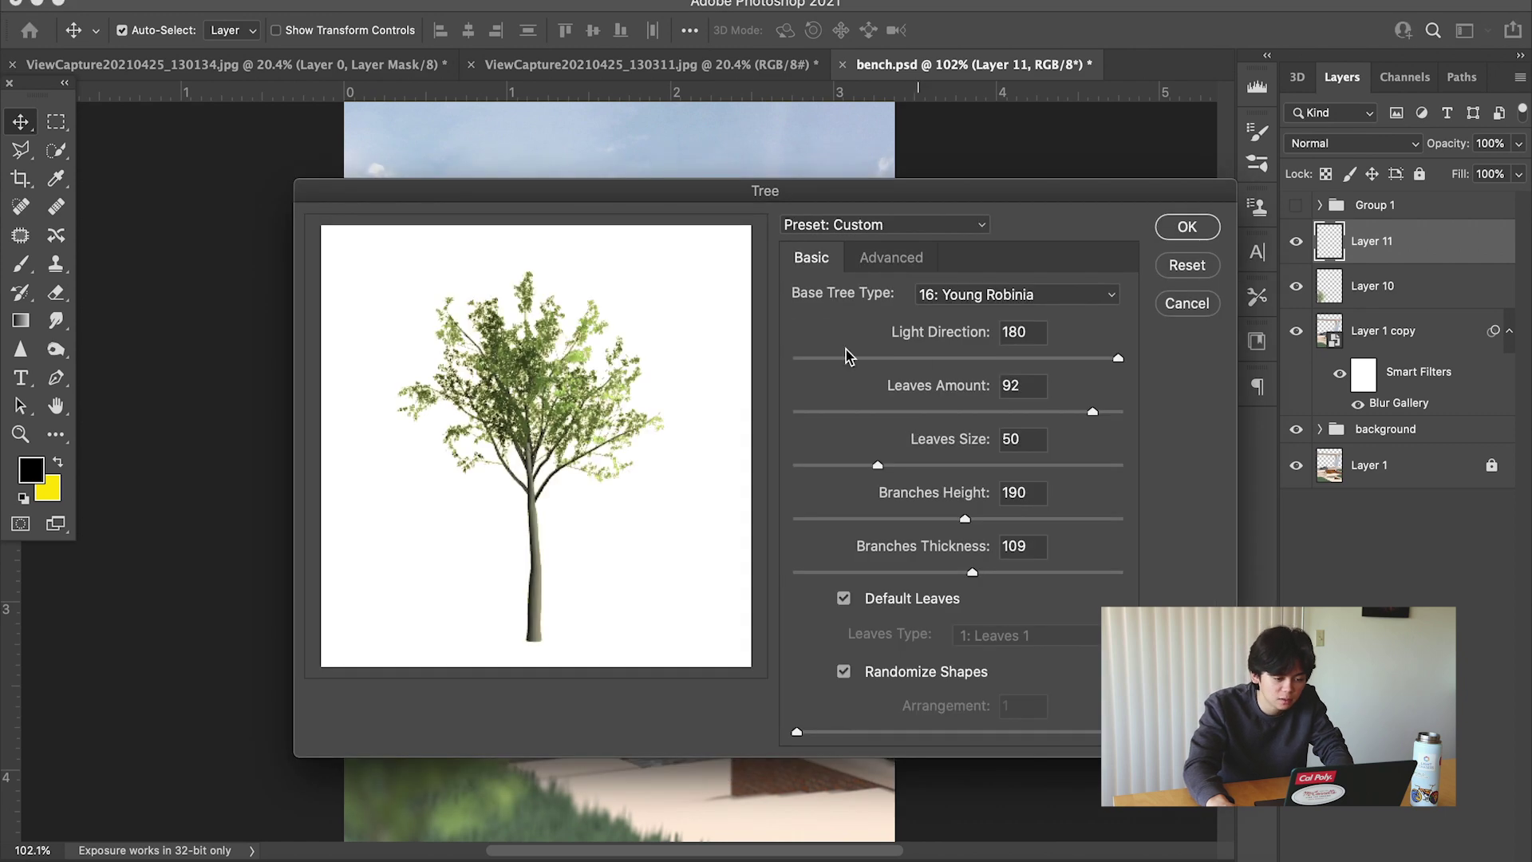
{"action": "left_click", "coordinate": [977, 295]}
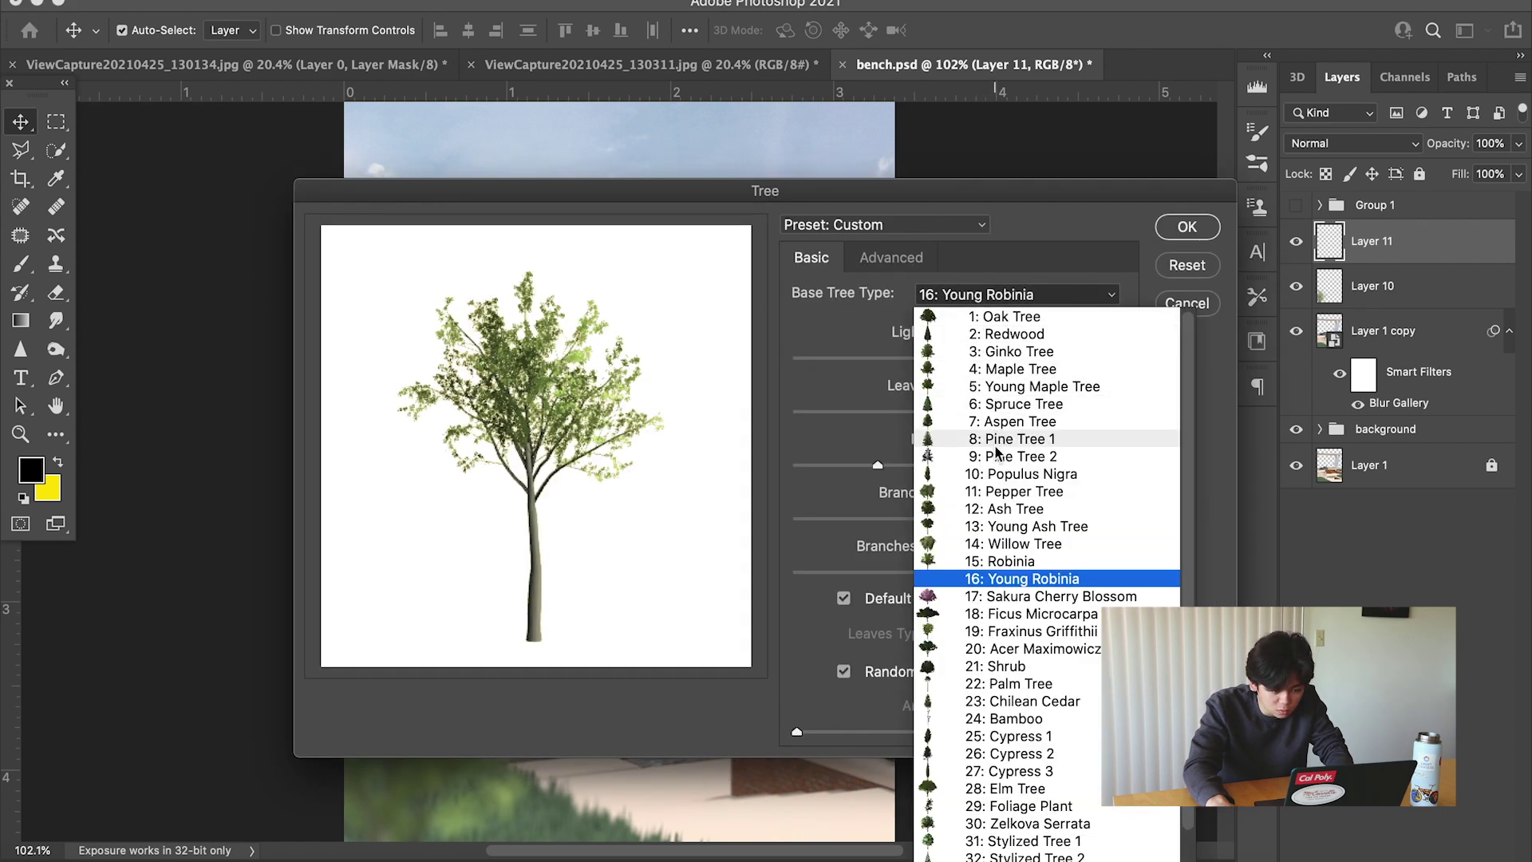
{"action": "left_click", "coordinate": [993, 598]}
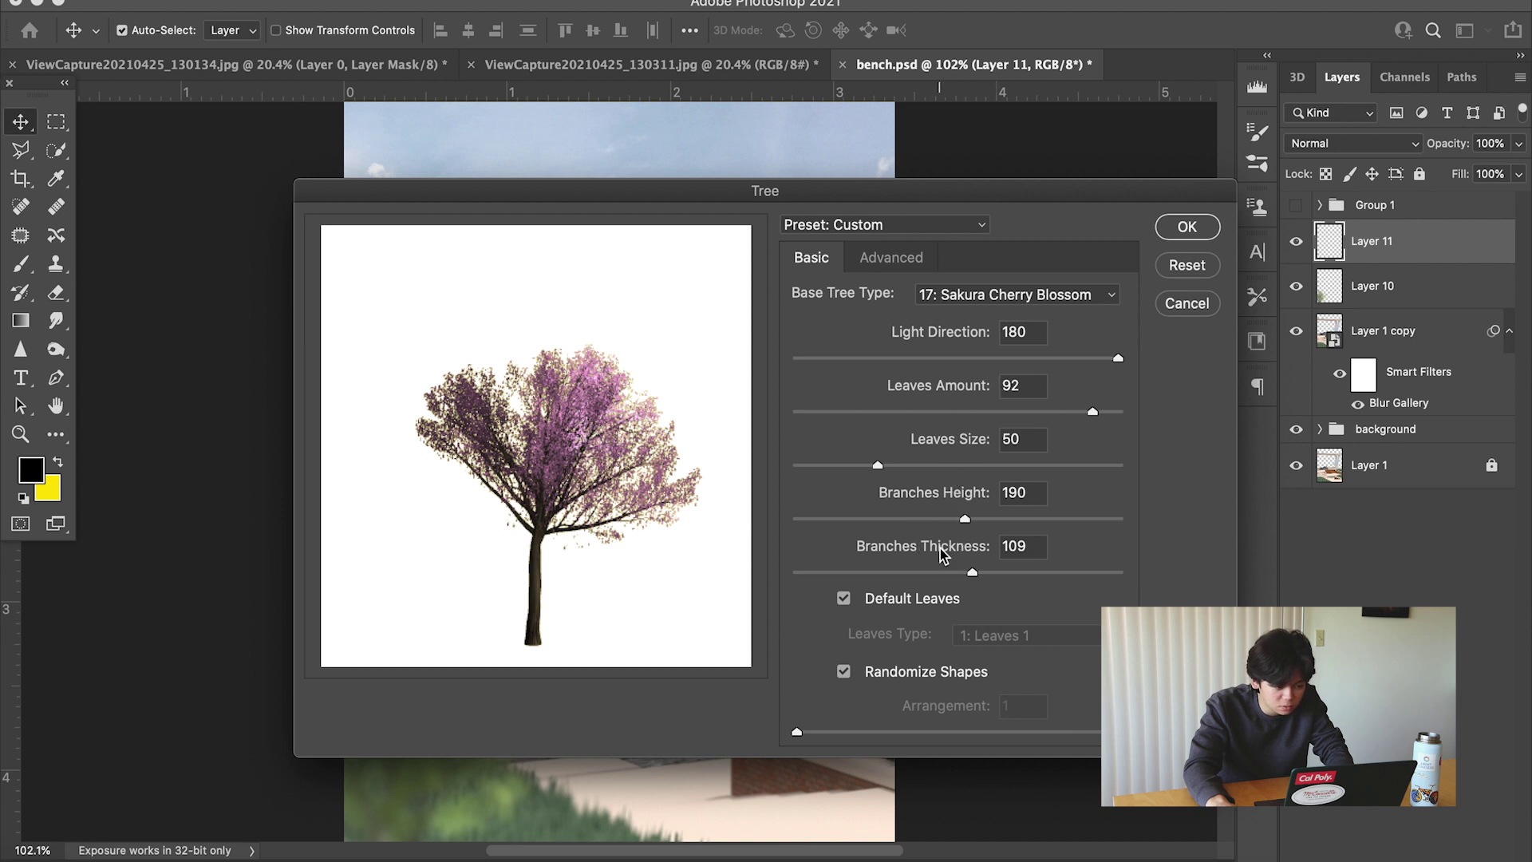
Set branch thickness to 60 and leaves amount to 49, then render the tree.
{"action": "left_click_drag", "start_coordinate": [971, 572], "coordinate": [934, 574]}
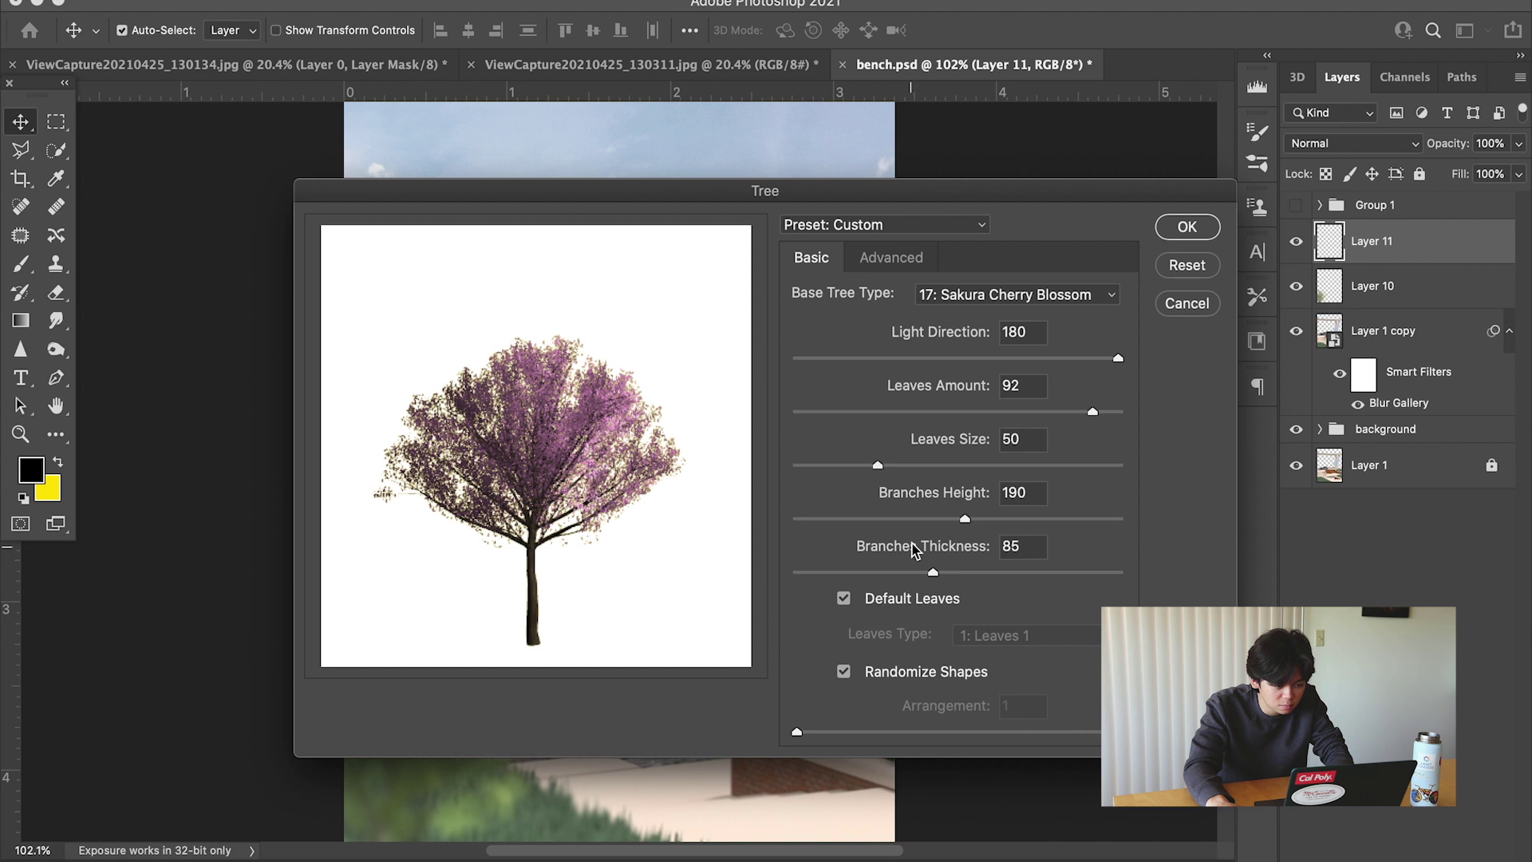
{"action": "left_click", "coordinate": [894, 572]}
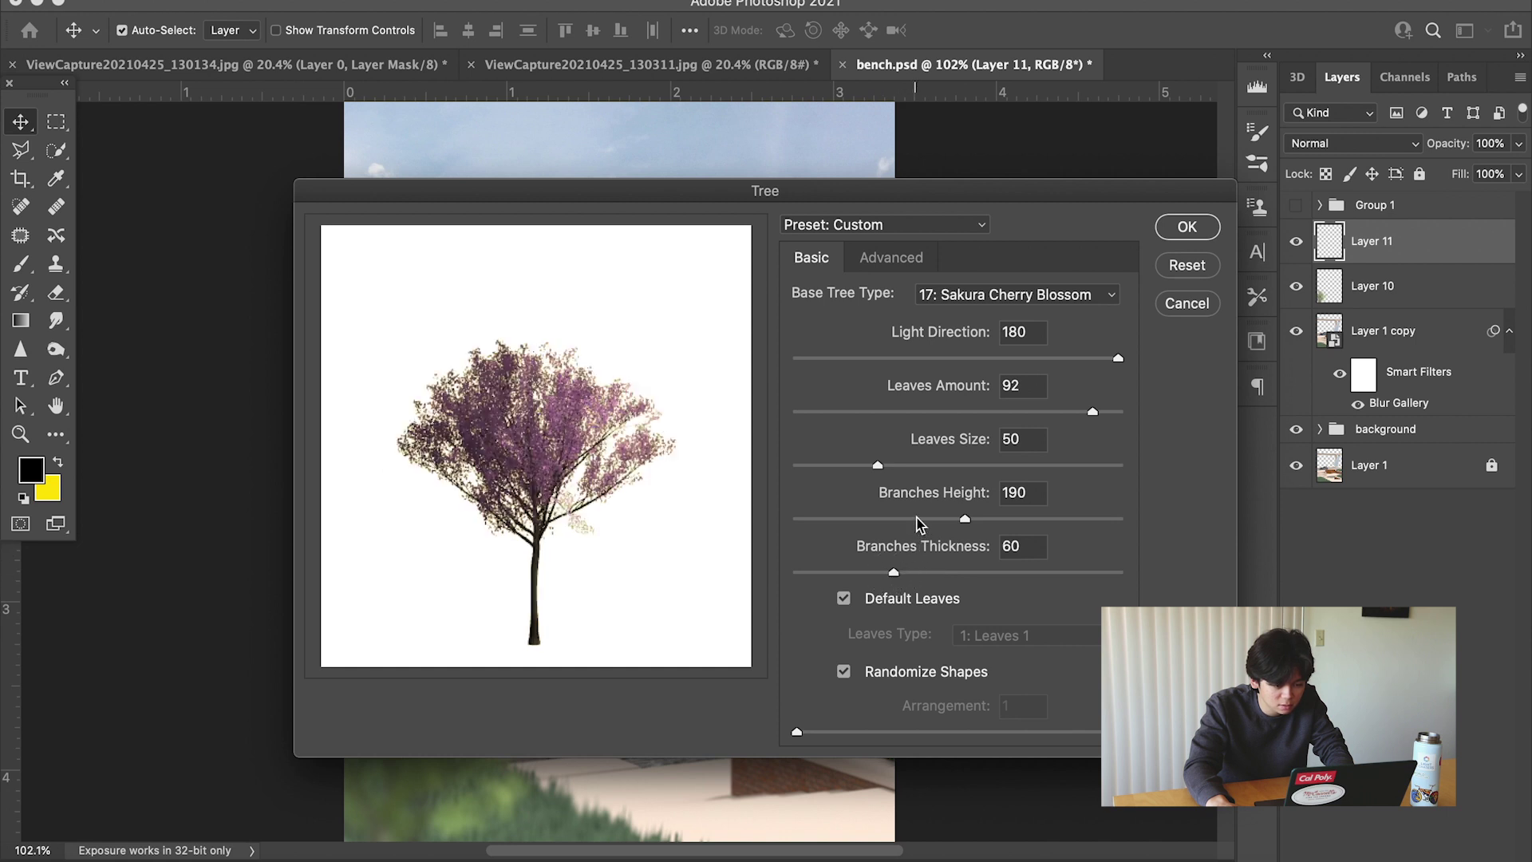
{"action": "left_click", "coordinate": [988, 413]}
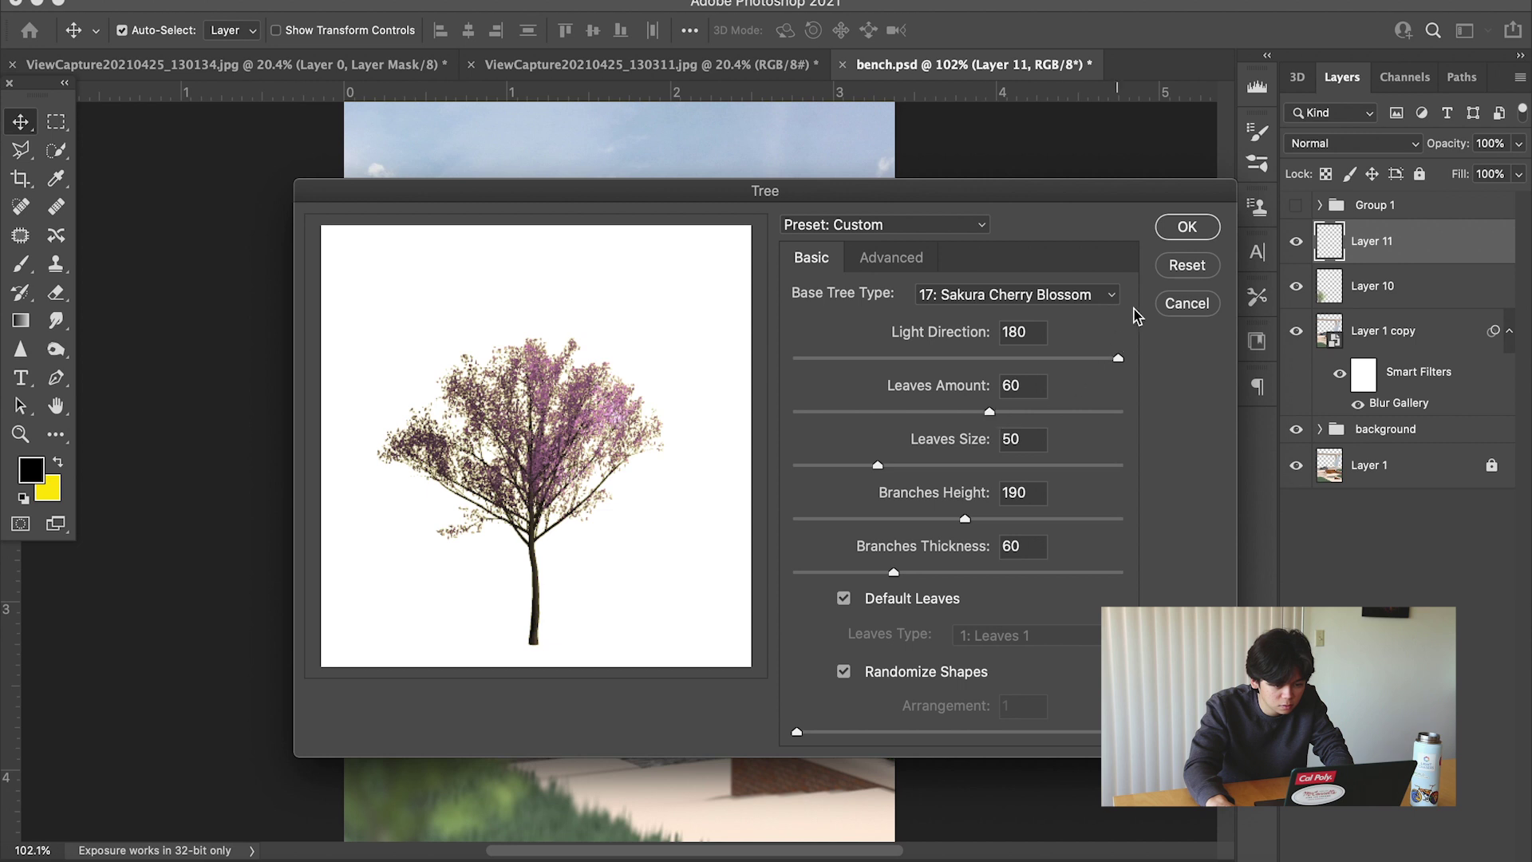
{"action": "left_click", "coordinate": [954, 411]}
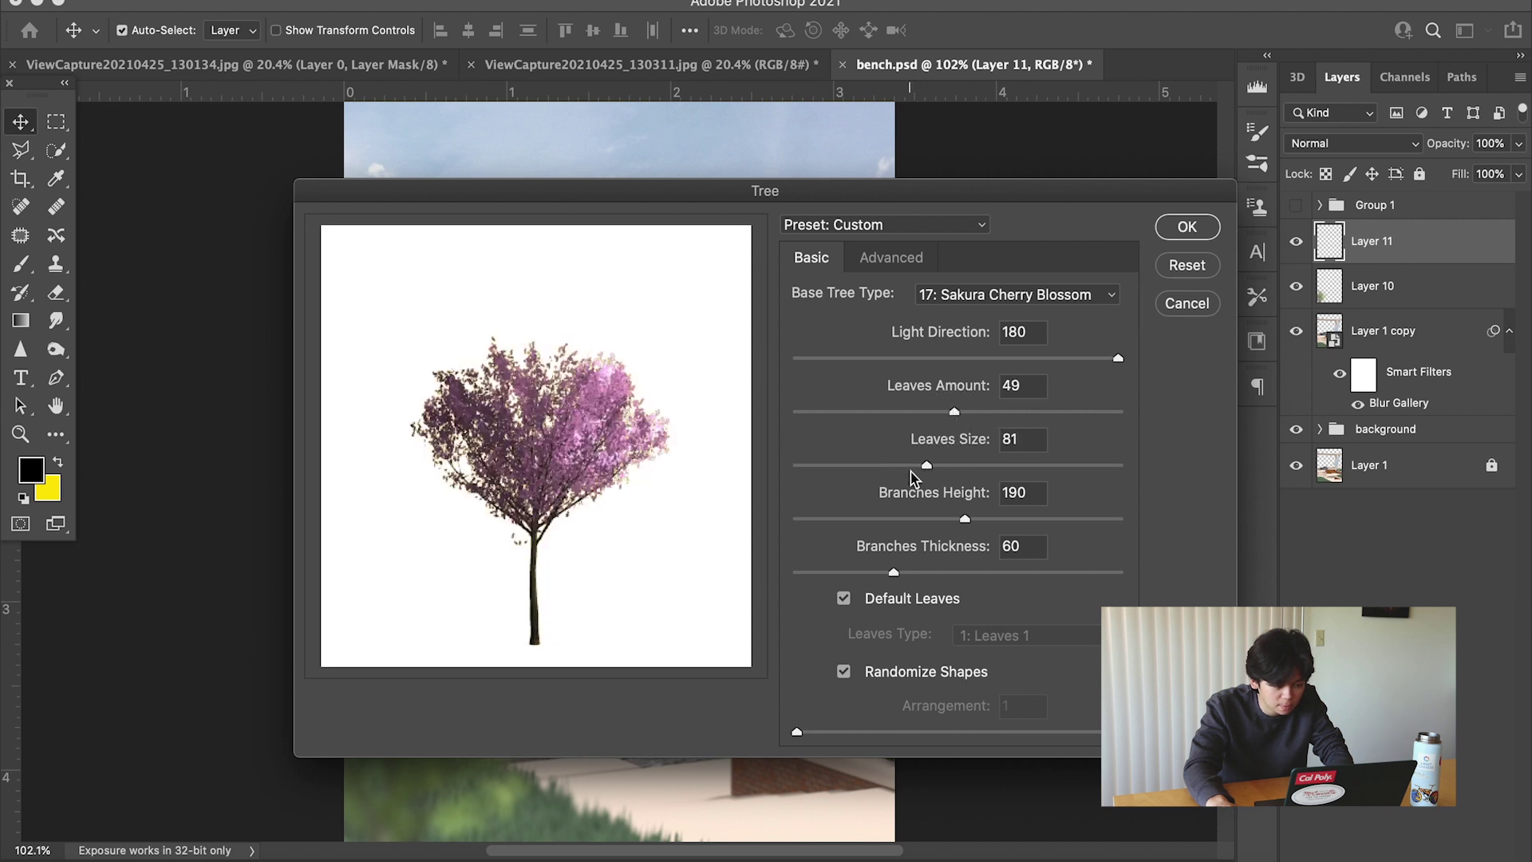
{"action": "left_click", "coordinate": [1173, 226]}
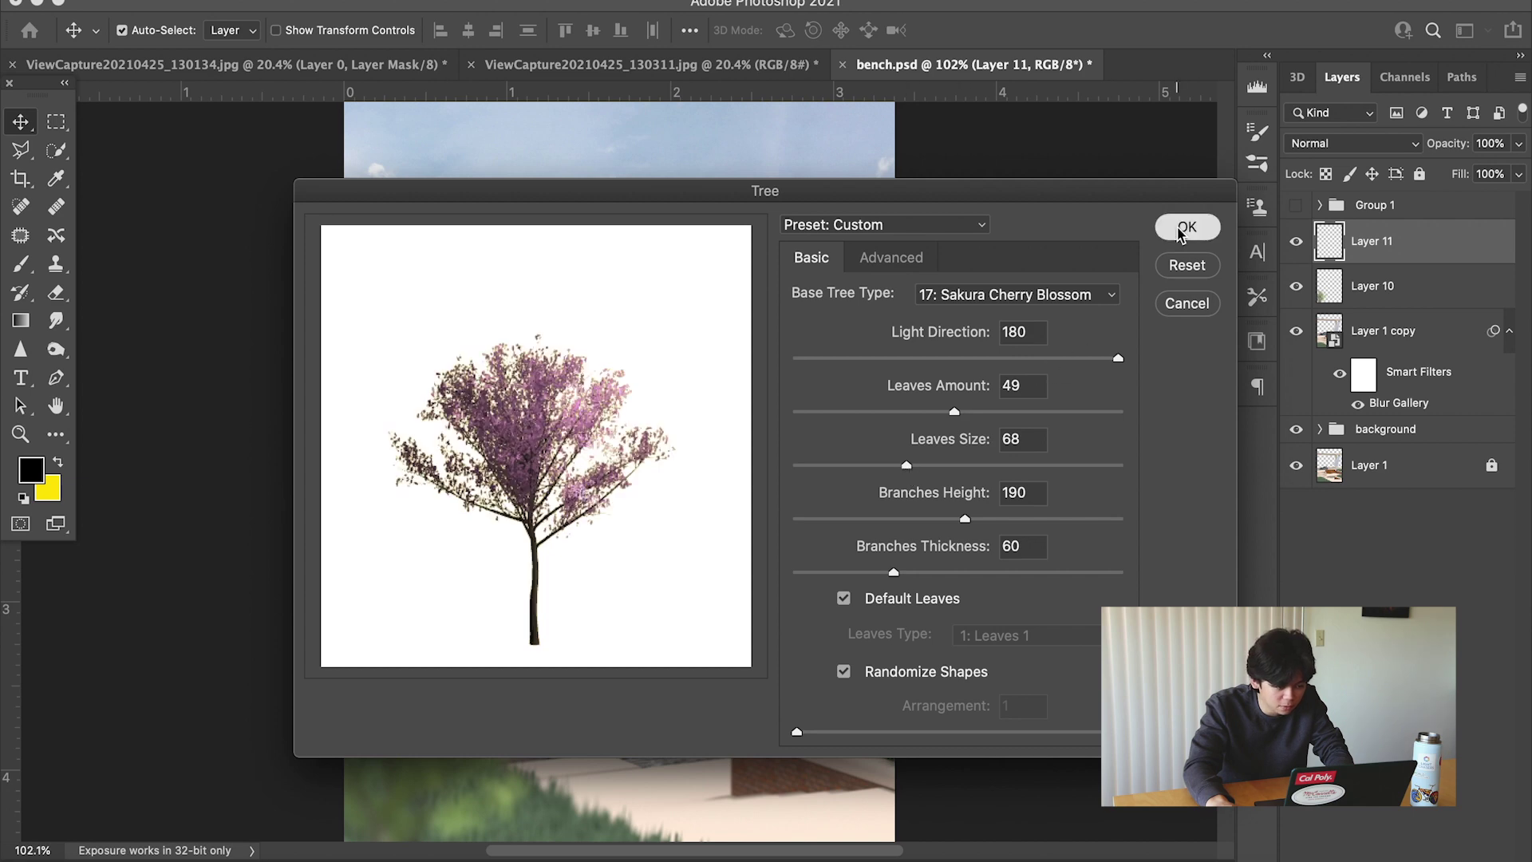
Shift the cherry tree up-left and soften it with a 10 px Gaussian Blur.
{"action": "left_click_drag", "start_coordinate": [626, 559], "coordinate": [471, 638]}
{"action": "left_click", "coordinate": [495, 0]}
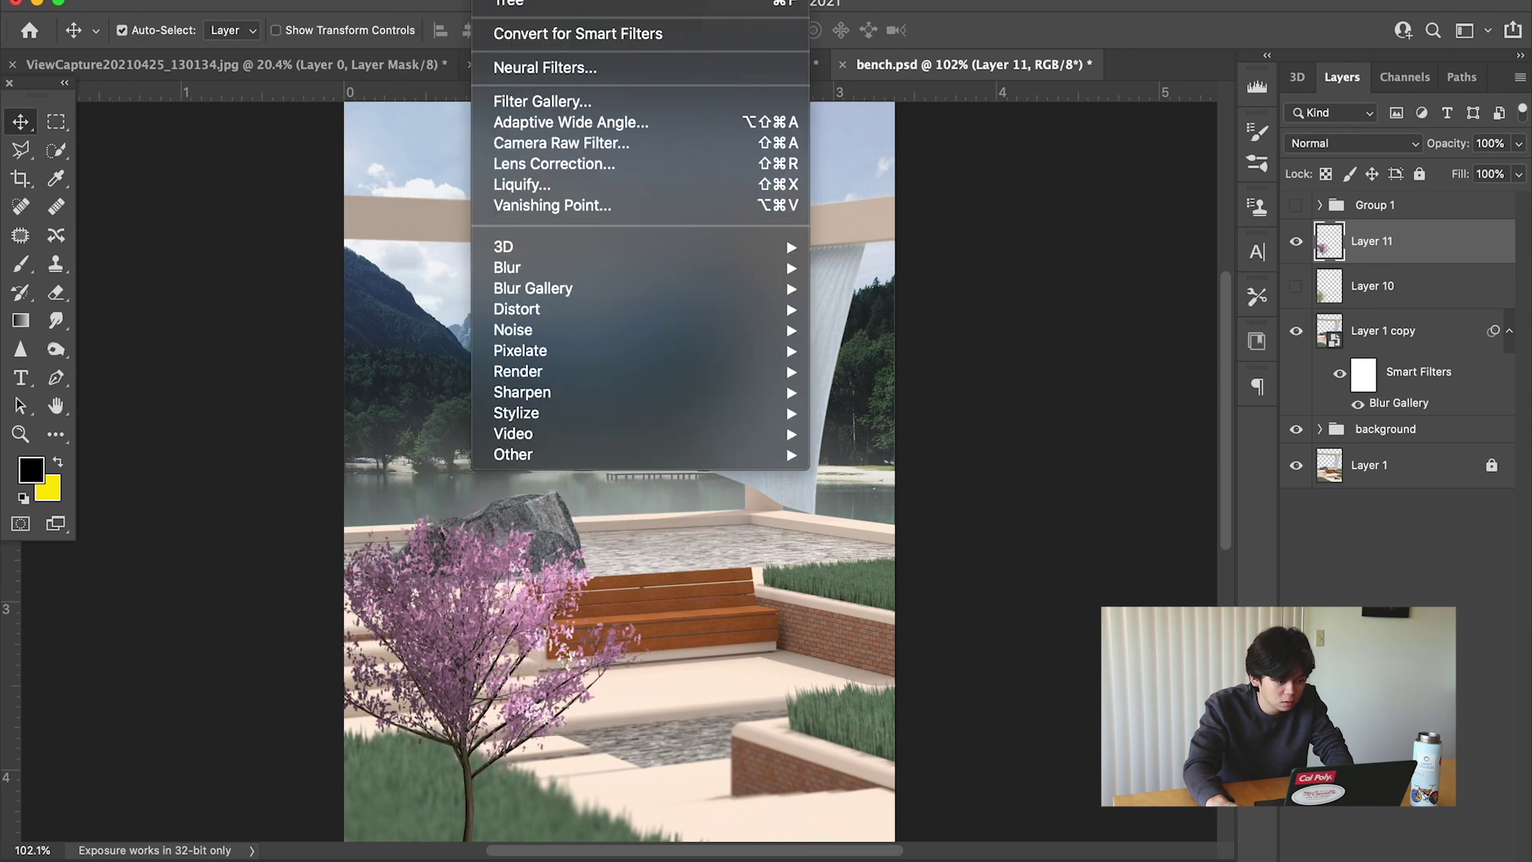
{"action": "mouse_move", "coordinate": [576, 392]}
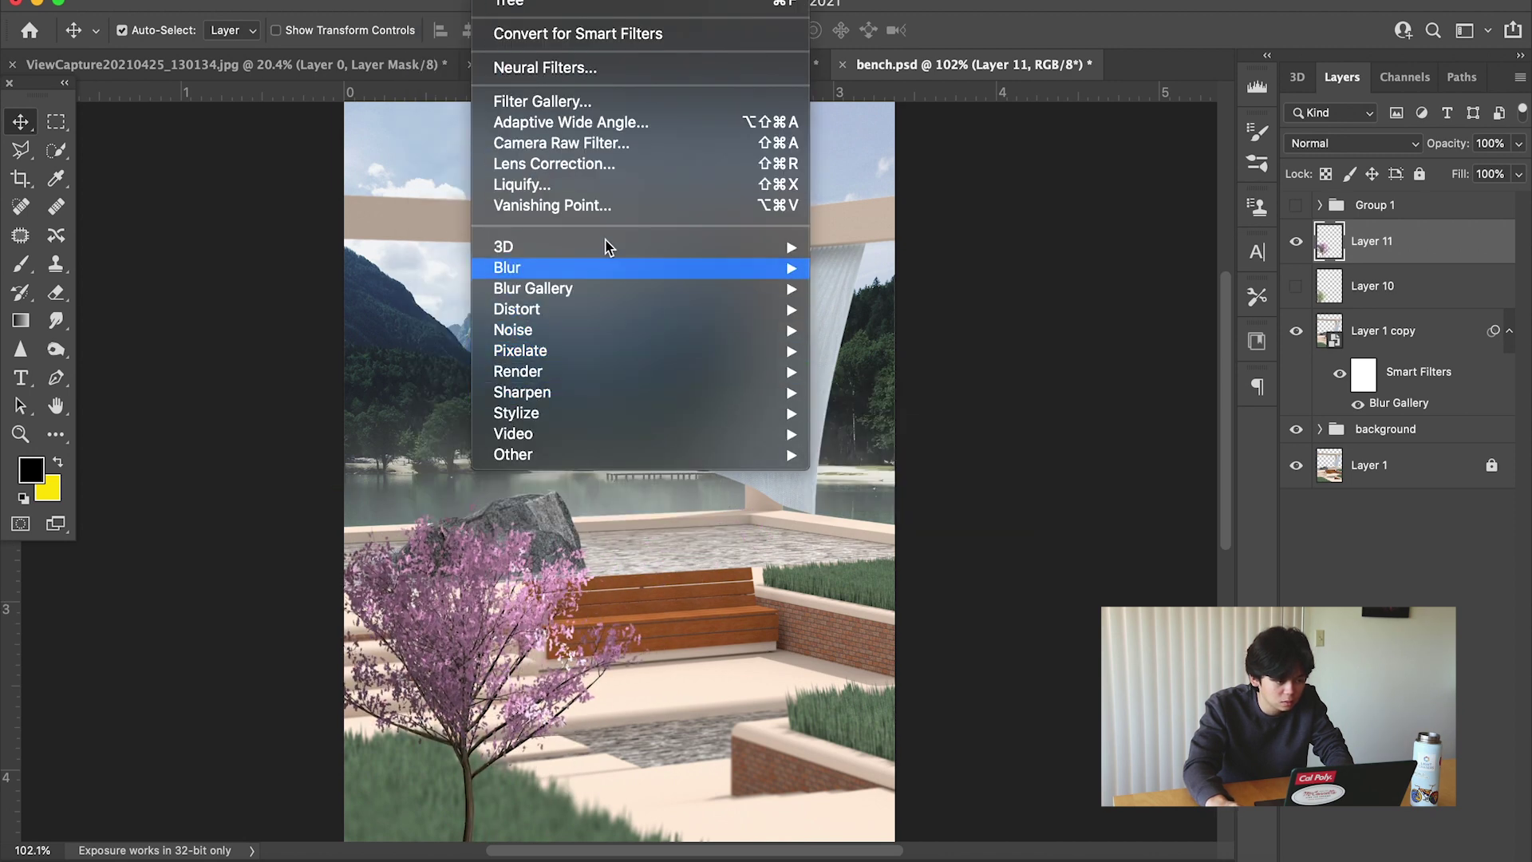
{"action": "mouse_move", "coordinate": [583, 270]}
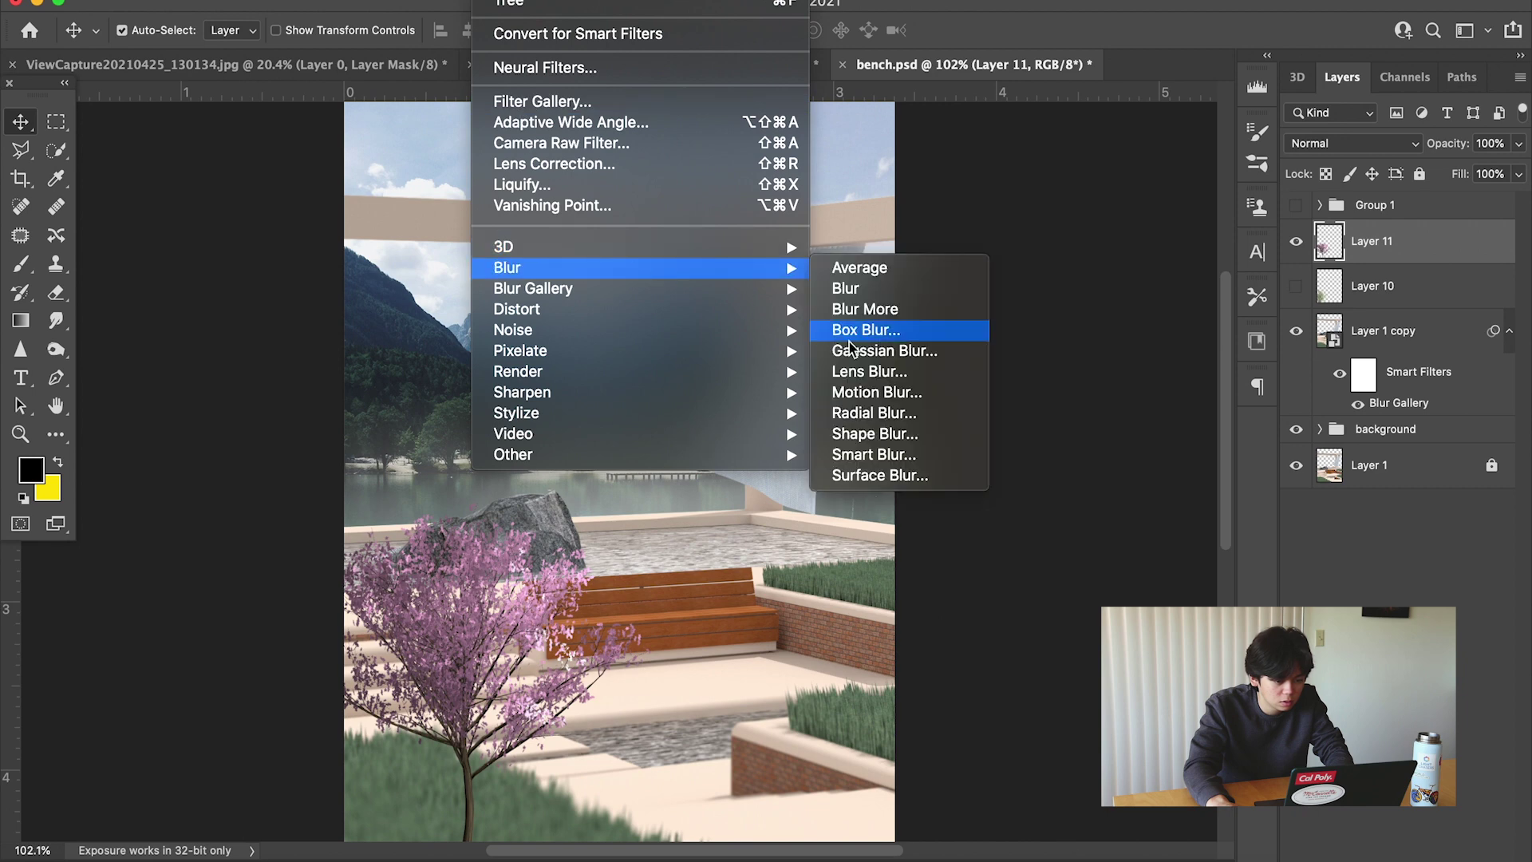
{"action": "left_click", "coordinate": [881, 345]}
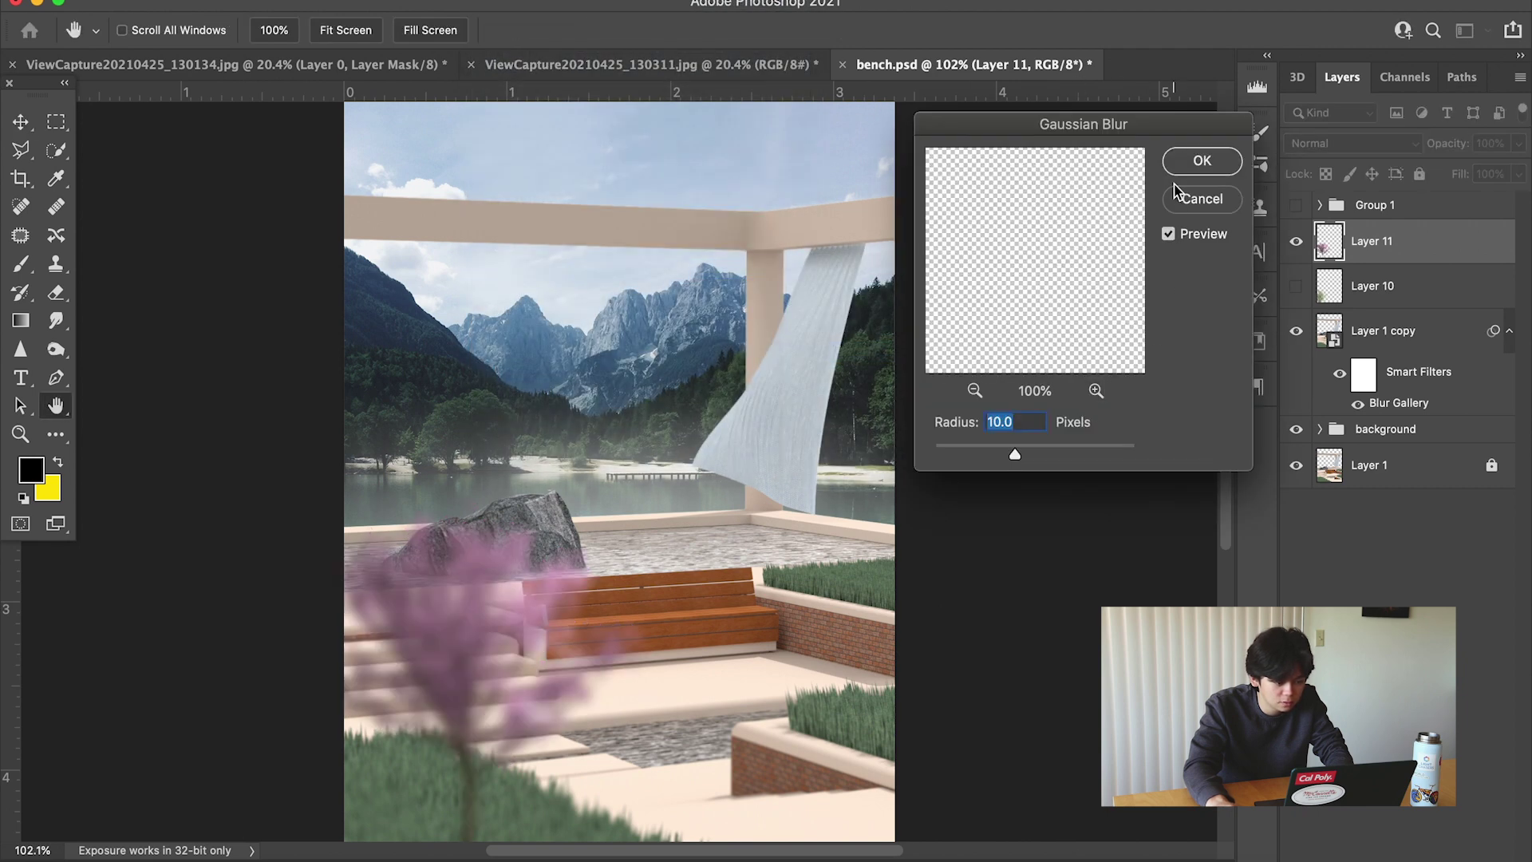
{"action": "left_click", "coordinate": [1201, 160]}
Move the blurred cherry tree lower-left, tilt and enlarge it to about 107%.
{"action": "left_click_drag", "start_coordinate": [389, 671], "coordinate": [367, 734]}
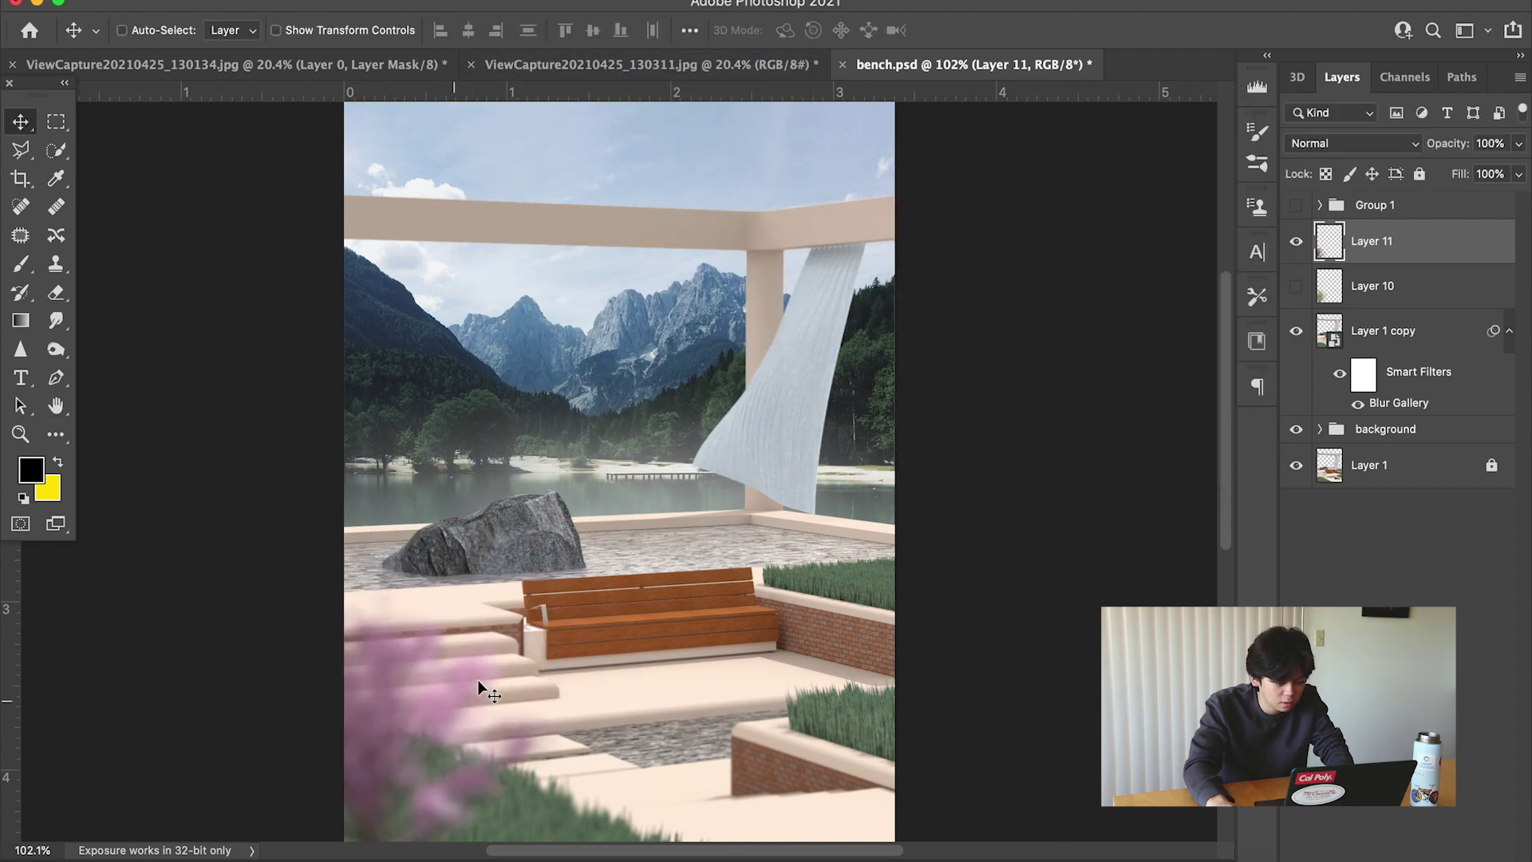
{"action": "key", "text": "ctrl+t"}
{"action": "left_click_drag", "start_coordinate": [584, 572], "coordinate": [595, 688]}
{"action": "left_click_drag", "start_coordinate": [402, 653], "coordinate": [429, 560]}
{"action": "key", "text": "Return"}
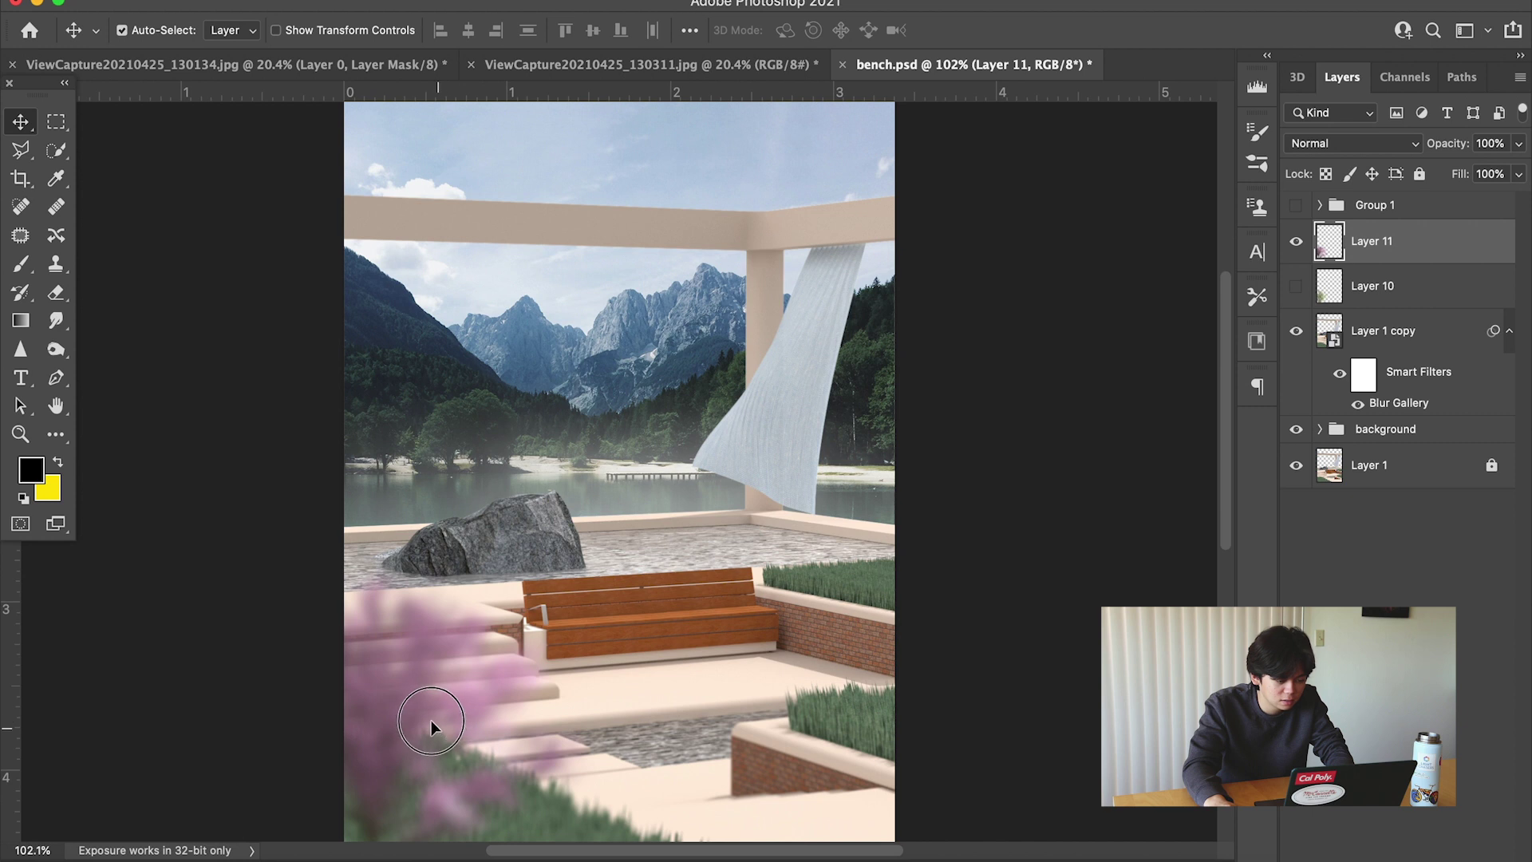
{"action": "mouse_move", "coordinate": [435, 726]}
{"action": "left_mouse_down"}
{"action": "mouse_move", "coordinate": [414, 684]}
{"action": "mouse_move", "coordinate": [433, 726]}
{"action": "left_mouse_up"}
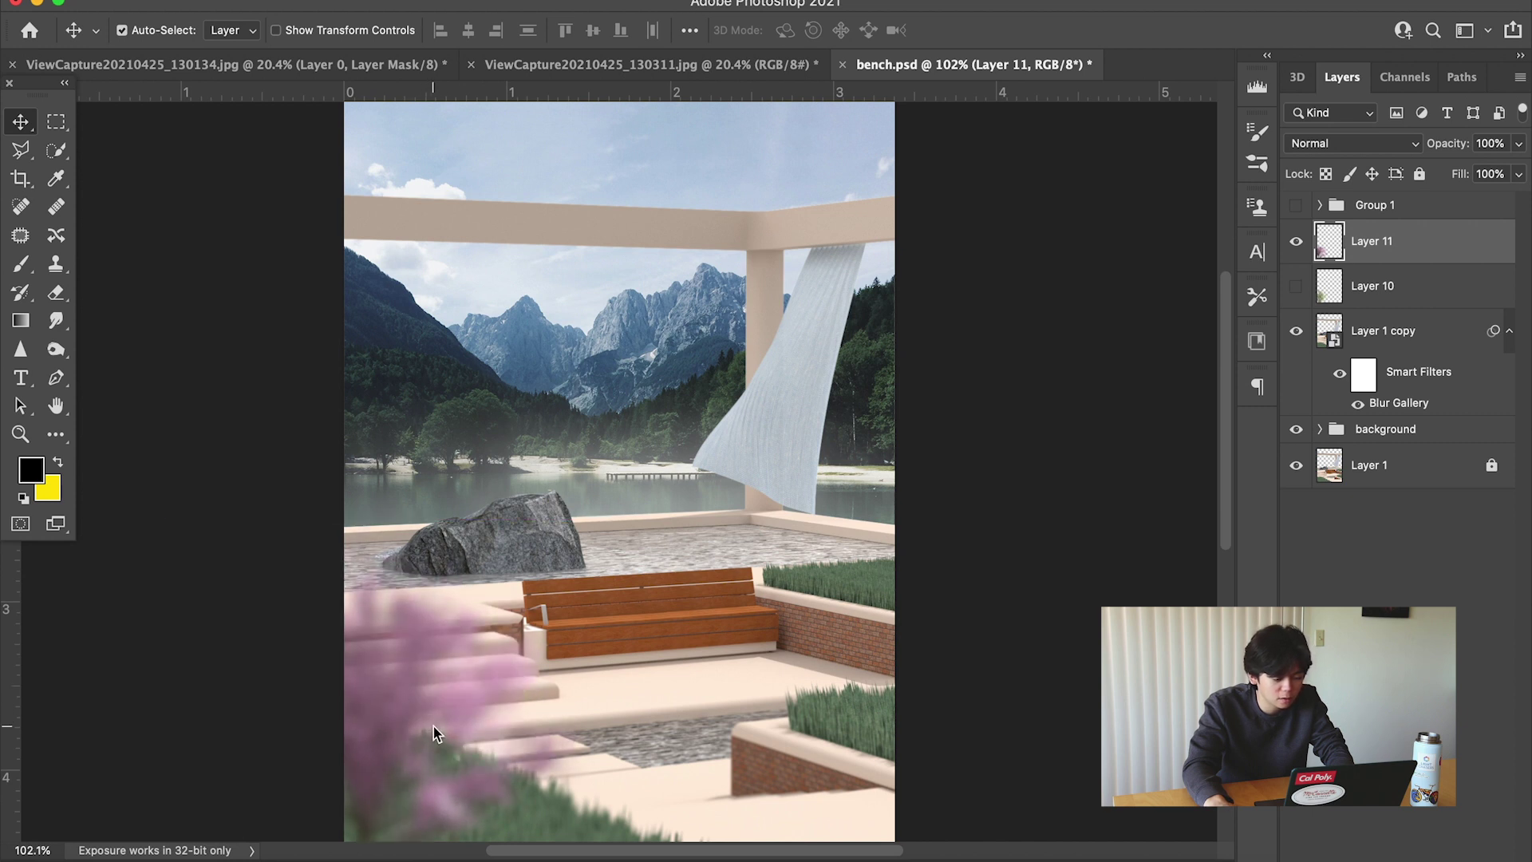